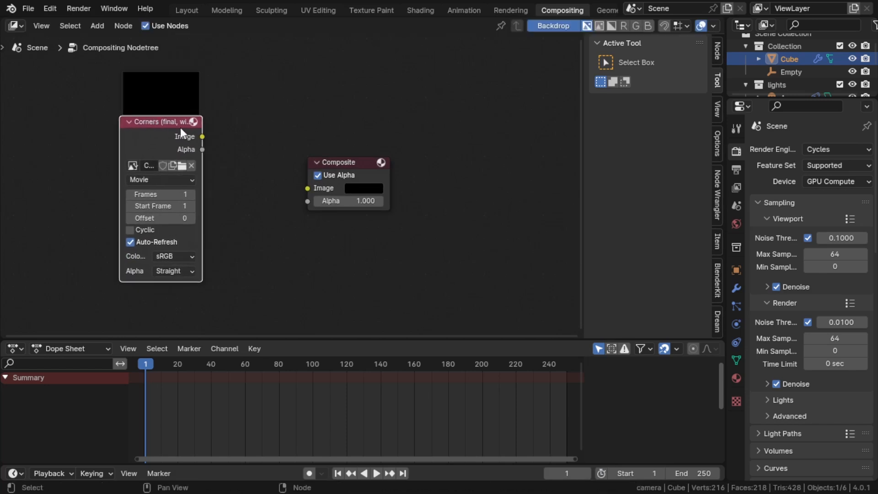
- Connect the movie clip's Image output to the Composite node and to a new Viewer node placed below it
left_click_drag(201, 136, 307, 188)
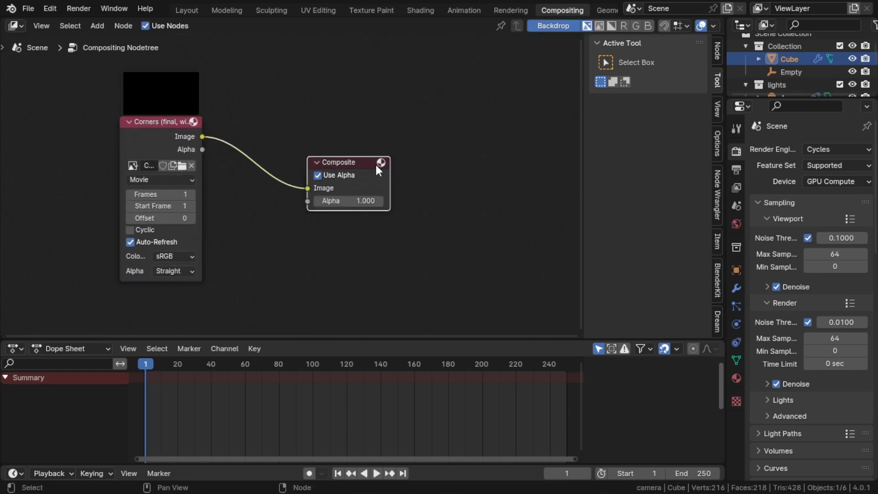
left_click_drag(371, 165, 448, 90)
left_click_drag(201, 137, 326, 190)
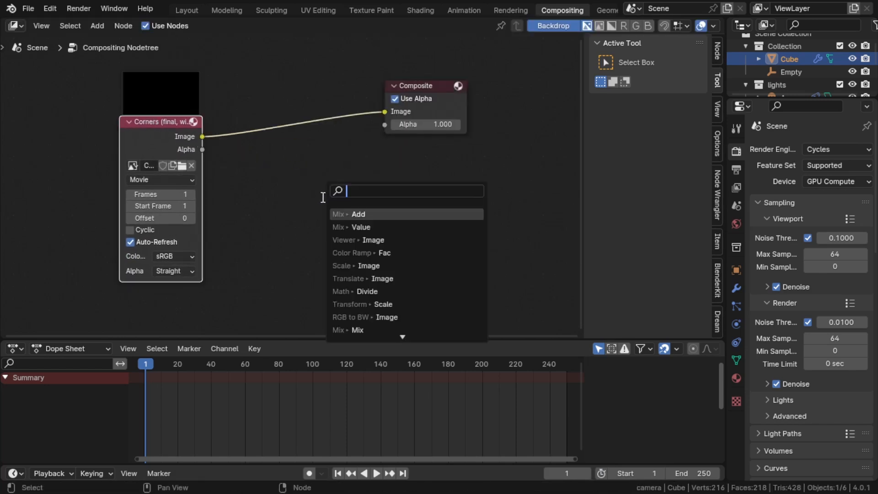
type("vi")
key("Return")
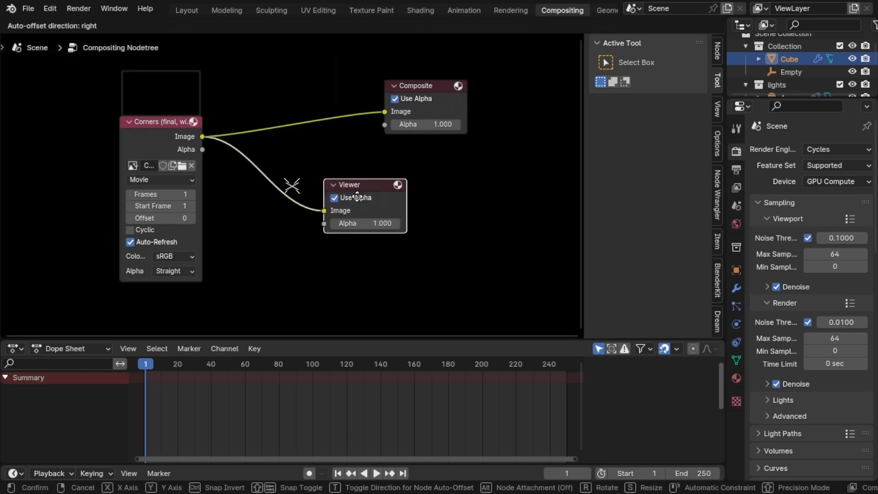
left_click(425, 206)
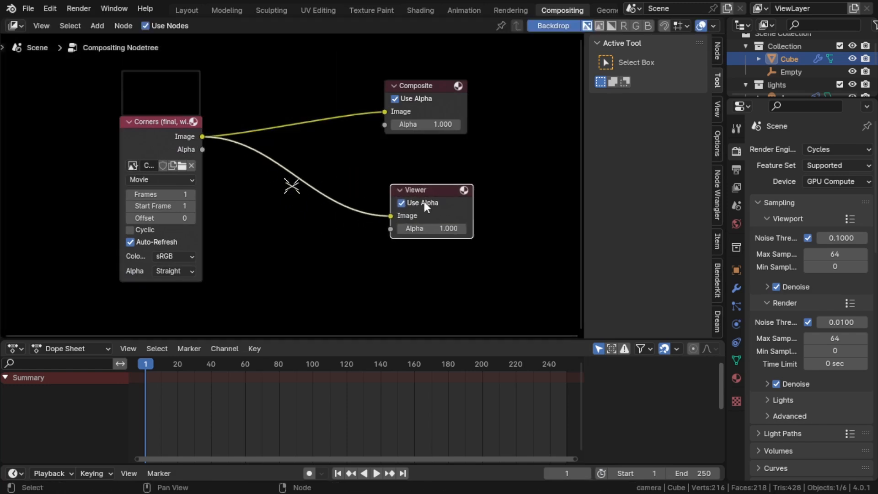
- Set the backdrop zoom to 0.42 so the whole frame fits in the node editor
left_click(714, 114)
left_click_drag(670, 77, 679, 76)
scroll(302, 154, "down", 8)
scroll(300, 155, "up", 4)
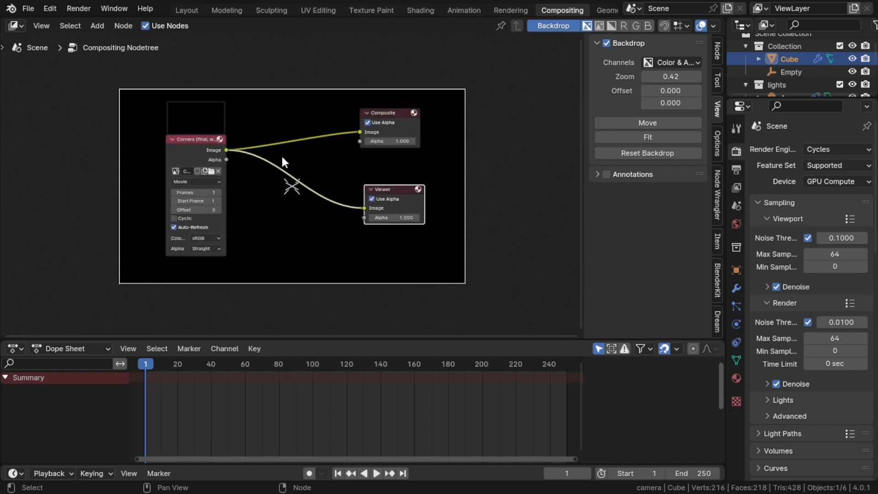
- Set the movie node to 1500 frames with start frame 190, and enable Cyclic
left_click(196, 193)
type("1500")
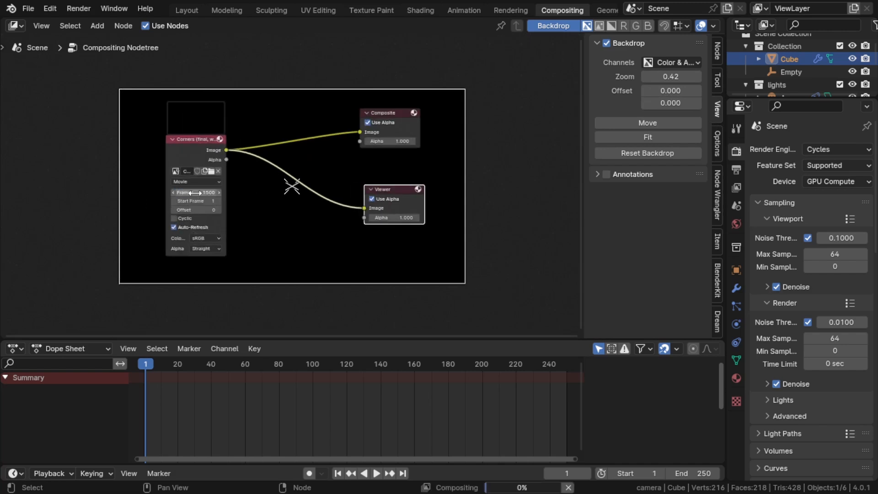
left_click_drag(201, 141, 70, 115)
middle_click_drag(159, 166, 213, 170)
scroll(155, 191, "up", 4)
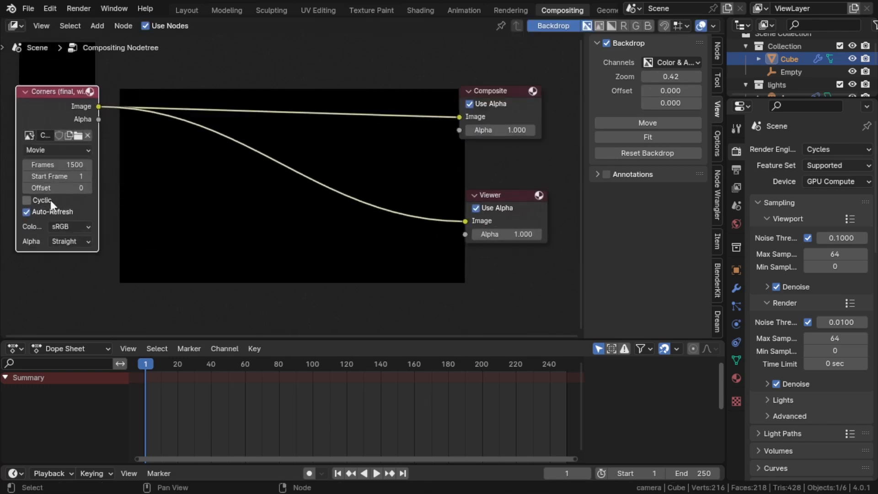
left_click(36, 198)
left_click_drag(56, 177, 269, 151)
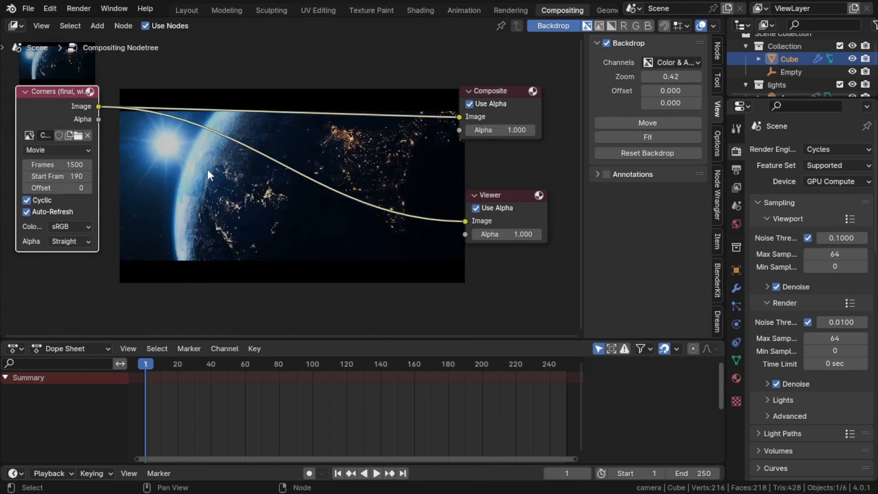
- Spread the nodes around the backdrop image, with the movie node on one side and Composite and Viewer on the other
scroll(206, 167, "down", 6)
scroll(206, 166, "up", 2)
left_click_drag(106, 128, 36, 113)
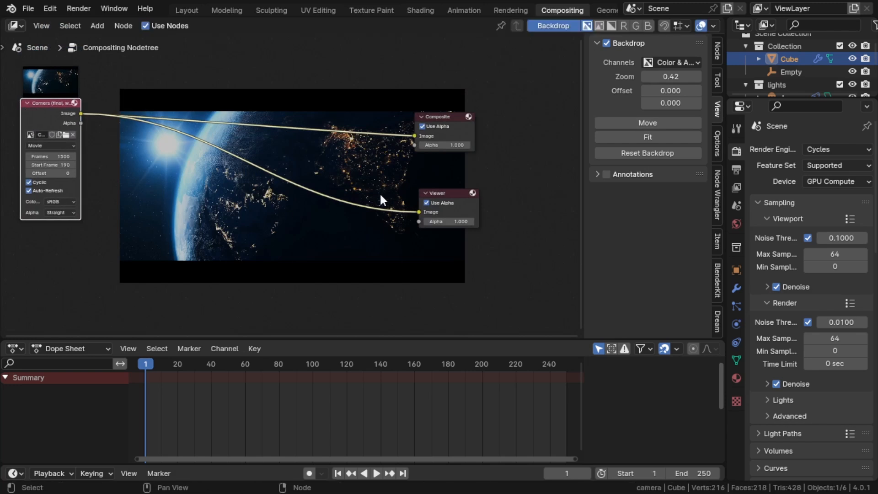
scroll(256, 173, "down", 1)
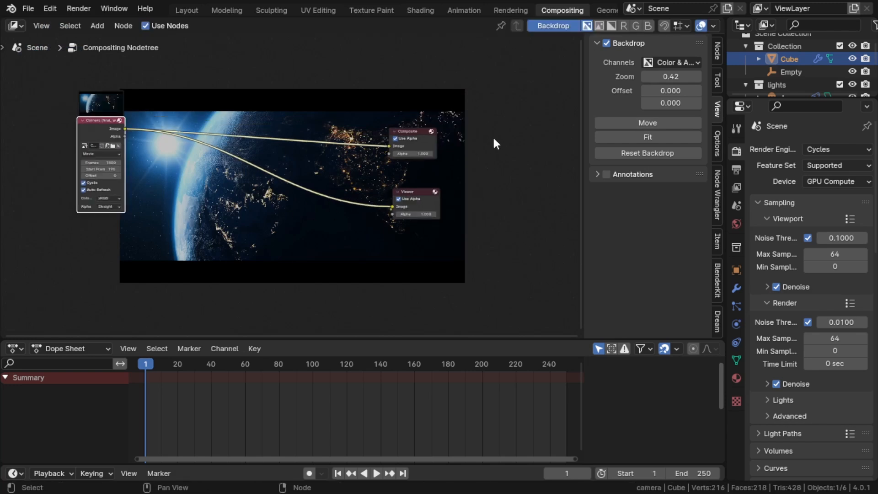
left_click_drag(423, 134, 491, 95)
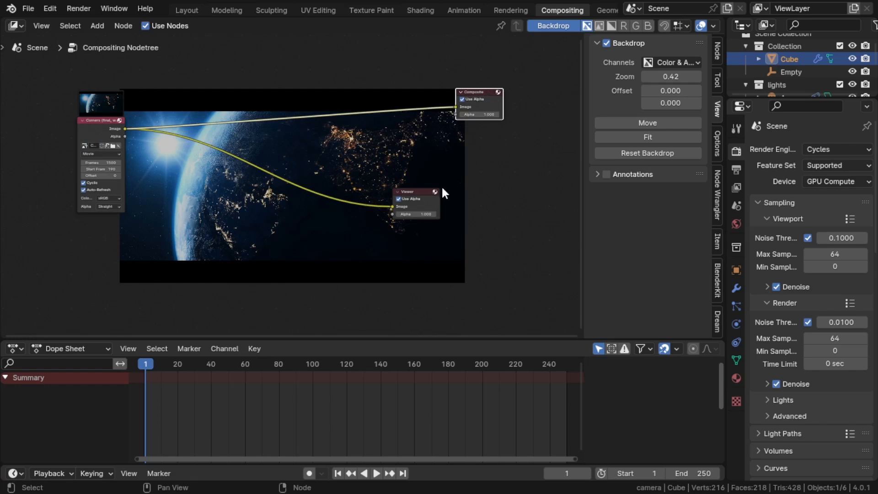
left_click_drag(423, 199, 489, 205)
scroll(272, 137, "up", 2)
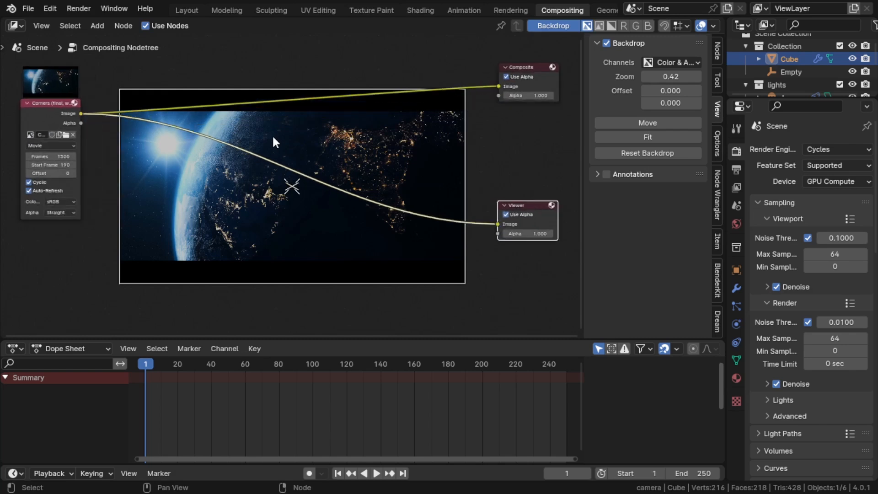
scroll(273, 134, "down", 1)
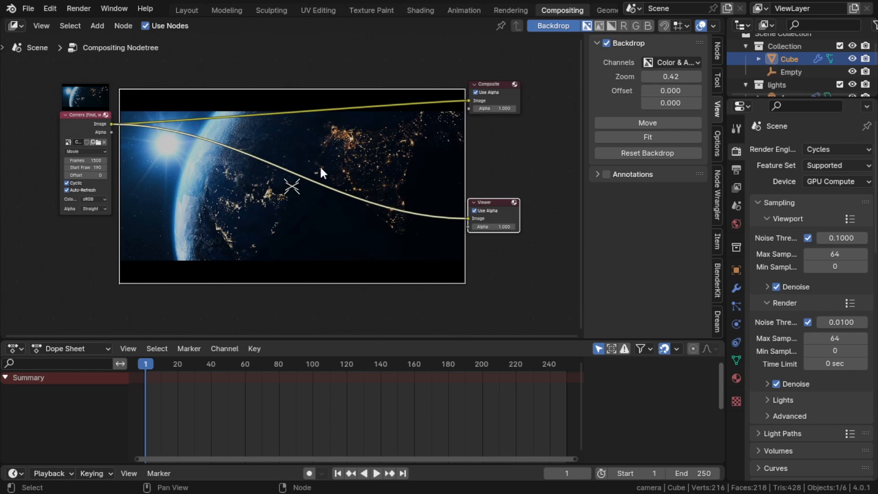
- Insert a Scale node into the link between the movie clip and the Viewer
key("shift+a")
type("sc")
key("Return")
left_click(228, 152)
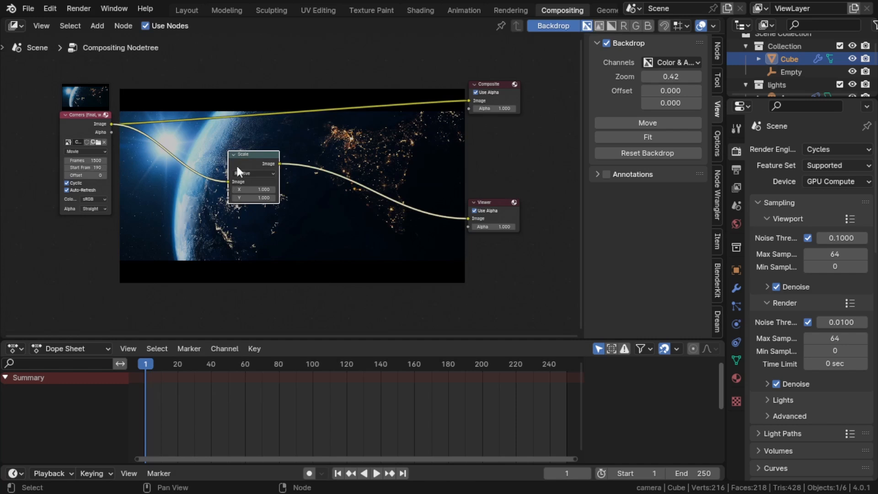
- Delete the Composite node and move the Viewer up beside the backdrop, roughly level with the Scale node
left_click_drag(519, 182, 474, 258)
left_click(505, 85)
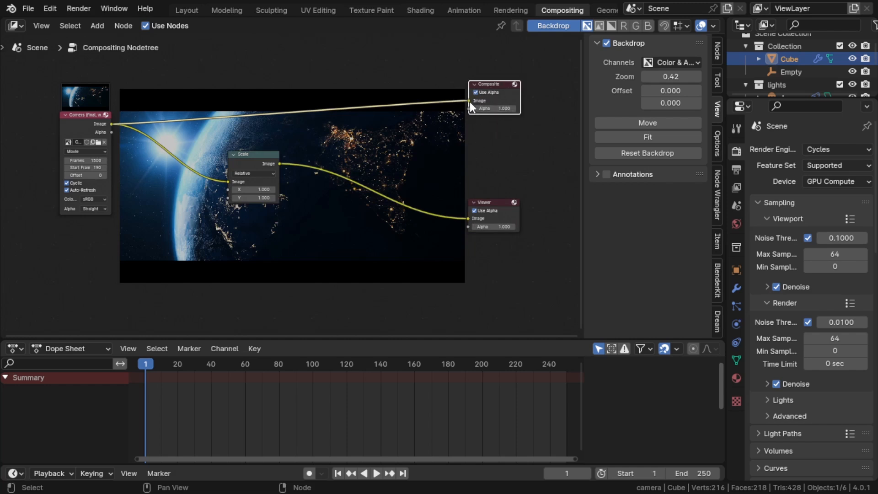
key("x")
middle_click_drag(251, 209, 222, 174)
scroll(215, 147, "up", 5)
scroll(222, 175, "down", 3)
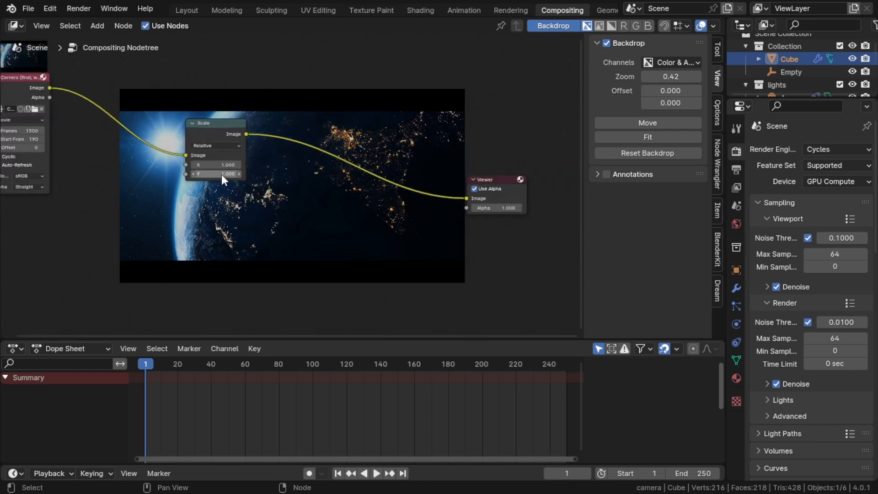
scroll(222, 174, "down", 1)
left_click(470, 188)
left_click_drag(470, 183, 505, 125)
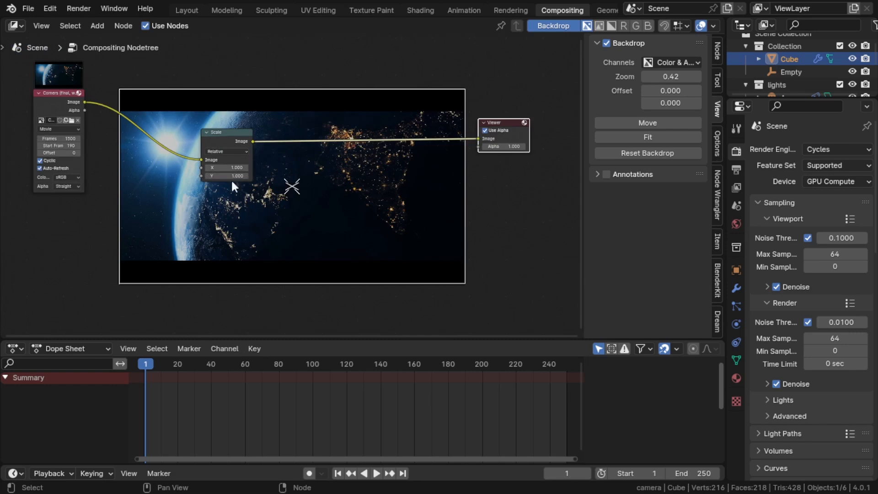
- Insert a Pixelate node into the link between the Scale and Viewer nodes
key("shift+a")
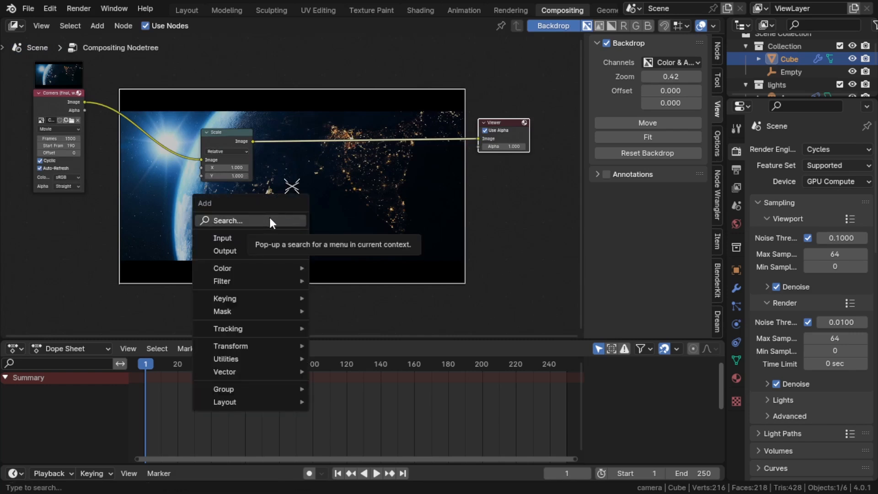
left_click(269, 221)
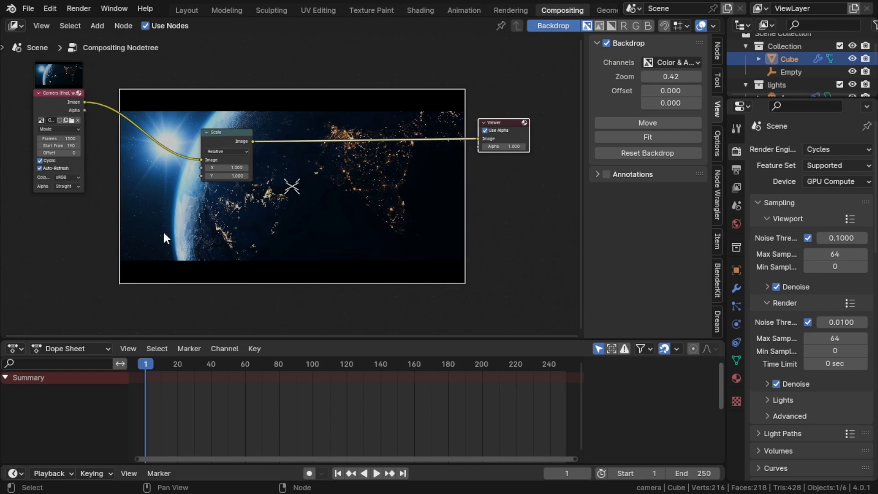
key("shift+a")
type("pix")
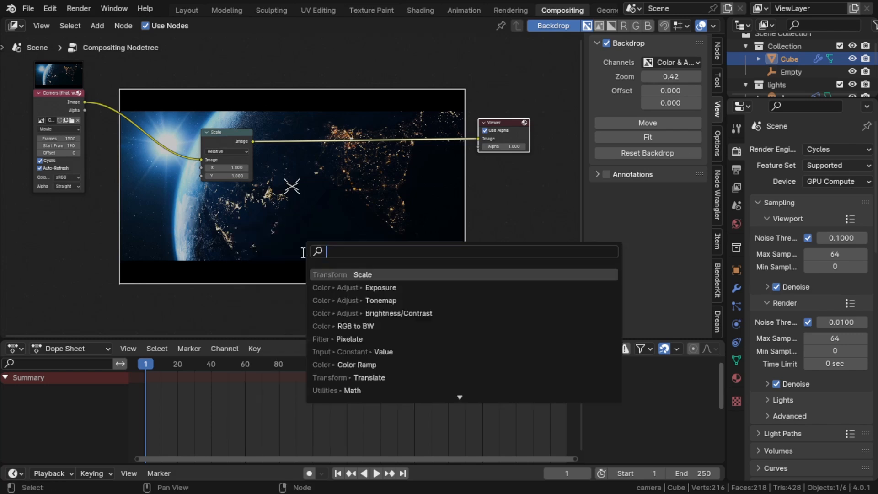
key("Return")
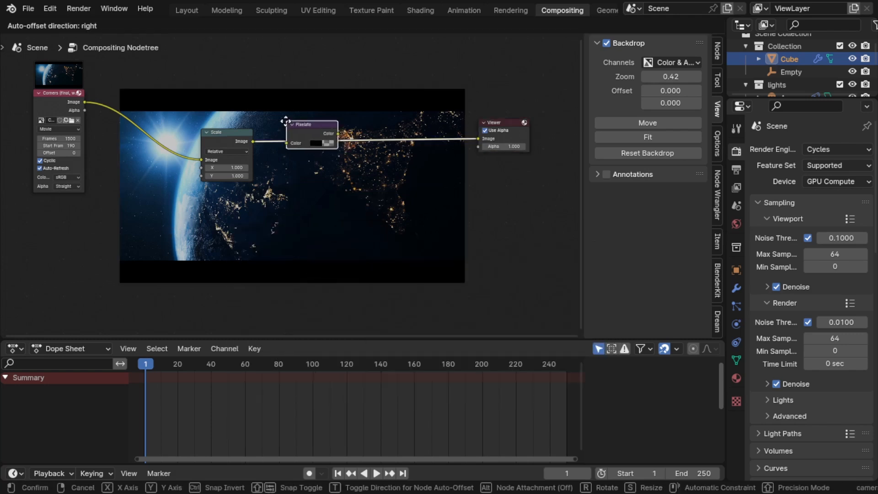
left_click(290, 126)
- Insert a second Scale node between Pixelate and the Viewer, and move the Viewer farther away
key("shift+a")
left_click(296, 230)
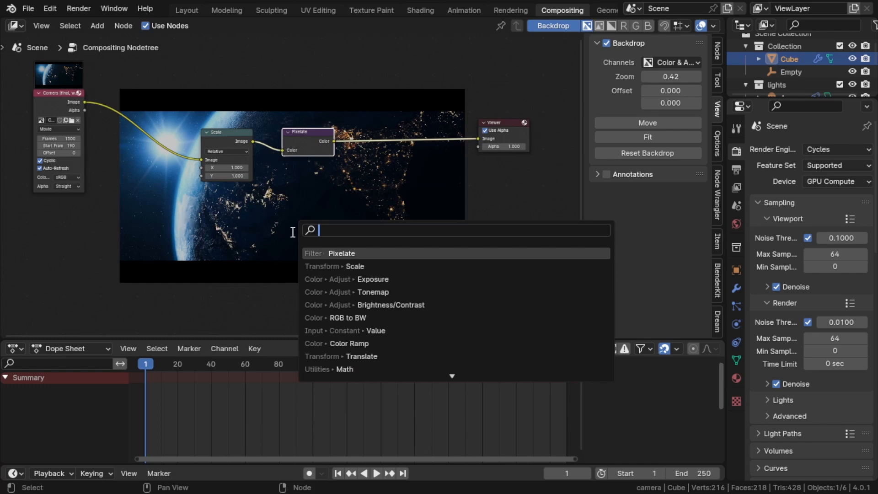
type("sc")
key("Return")
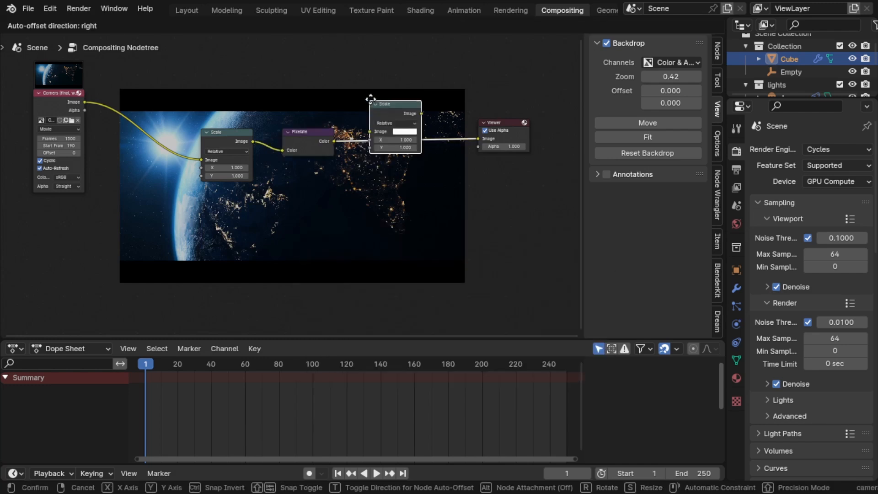
left_click(386, 113)
left_click_drag(516, 122, 559, 113)
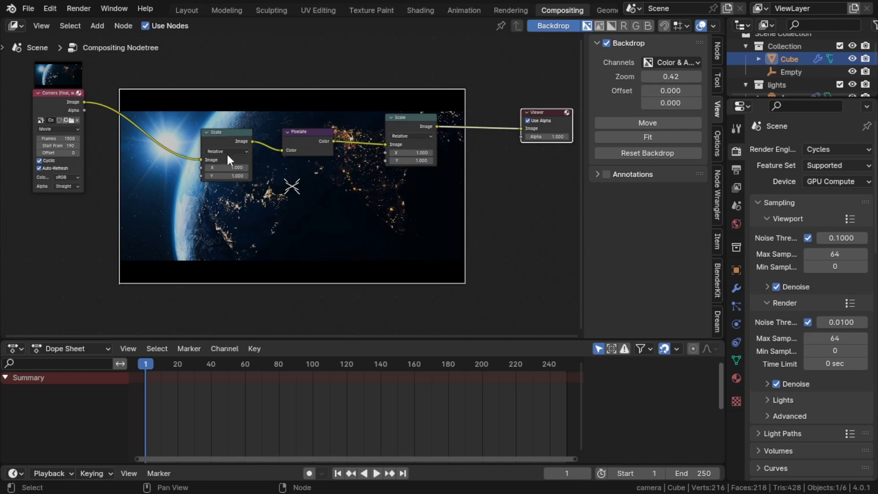
- Add a Value node between the movie node and the first Scale node, below their link
left_click_drag(203, 110, 420, 165)
middle_click_drag(223, 204, 235, 196)
mouse_move(49, 94)
left_mouse_down()
mouse_move(6, 89)
mouse_move(88, 103)
mouse_move(46, 99)
left_mouse_up()
scroll(343, 196, "up", 4)
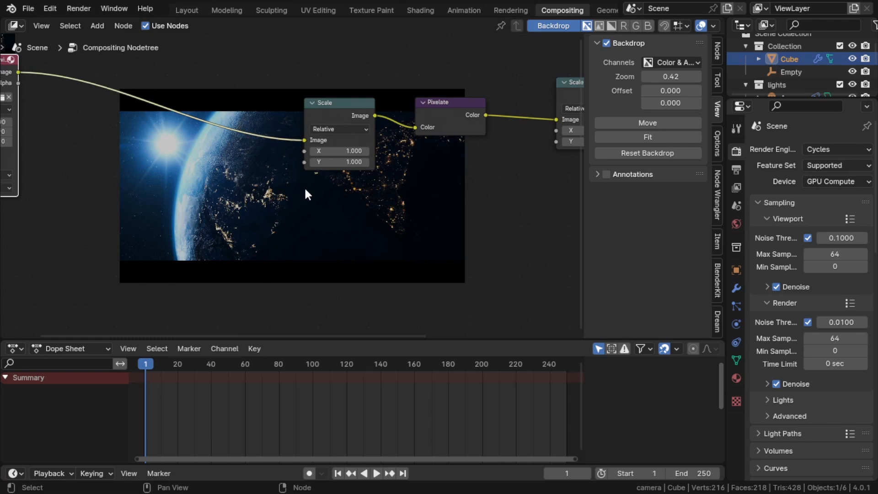
key("shift+a")
key("shift+a")
type("val")
key("Return")
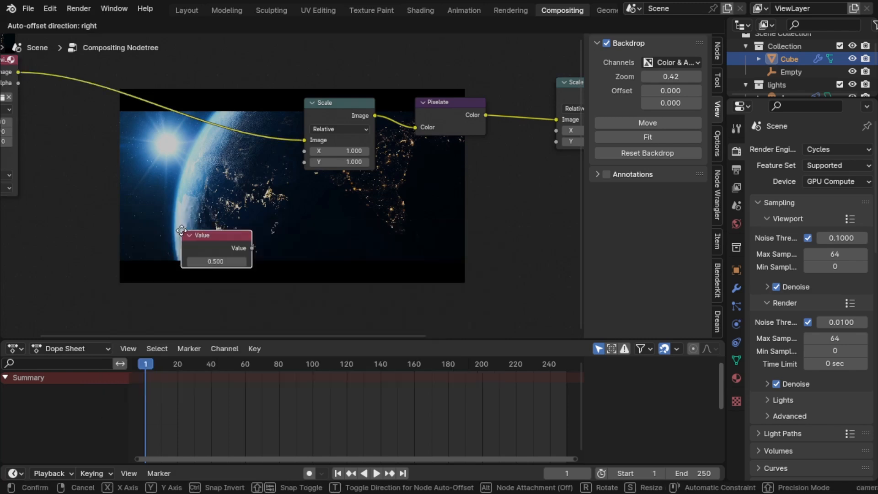
left_click(114, 181)
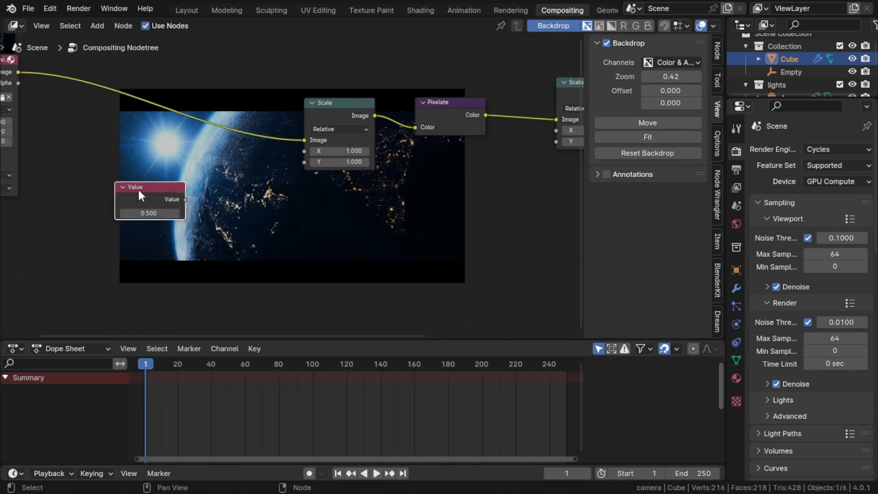
- Duplicate the Value node below the original and shift both Value nodes farther from the first Scale node
key("shift+d")
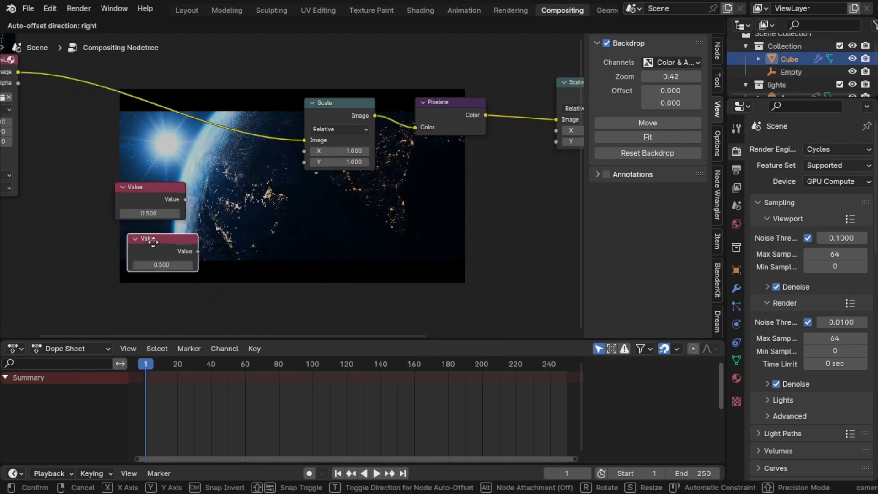
left_click(137, 264)
left_click(145, 192)
key("g")
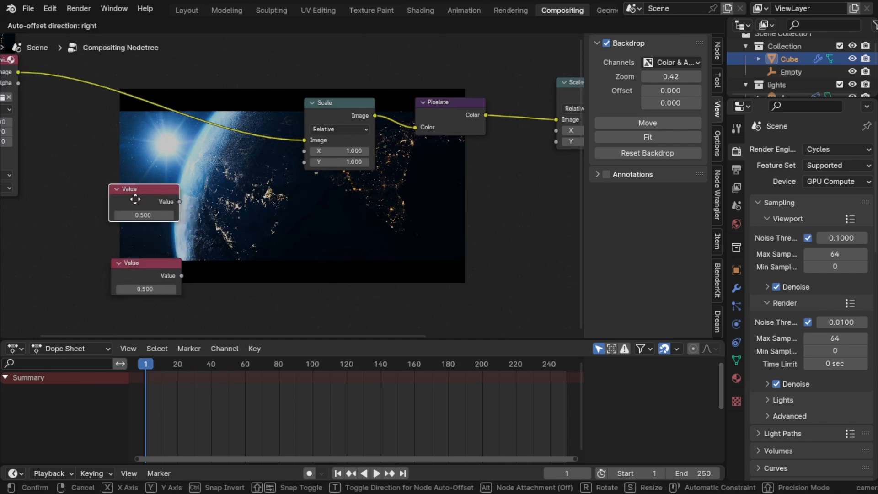
left_click(135, 208)
left_click_drag(98, 186, 160, 313)
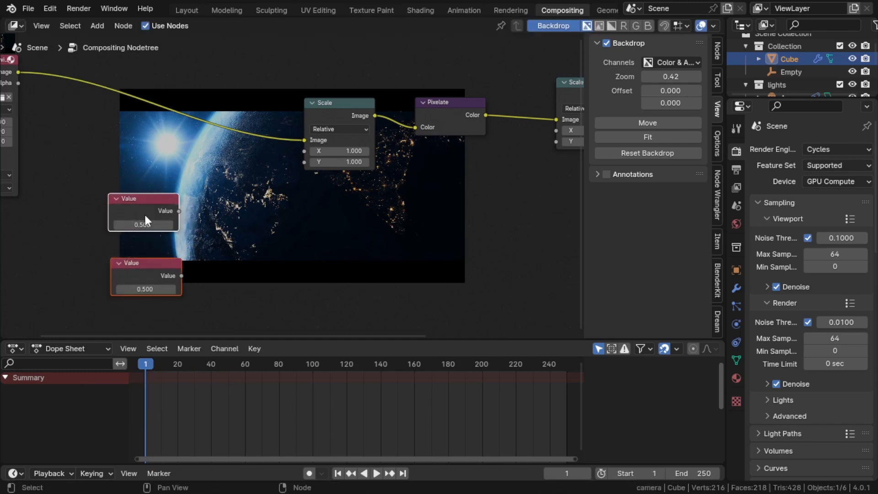
key("g")
left_click(76, 258)
middle_click_drag(76, 259, 125, 211)
left_click(169, 234)
- Set the upper Value node to 720 and raise it slightly above the lower one
double_click(105, 254)
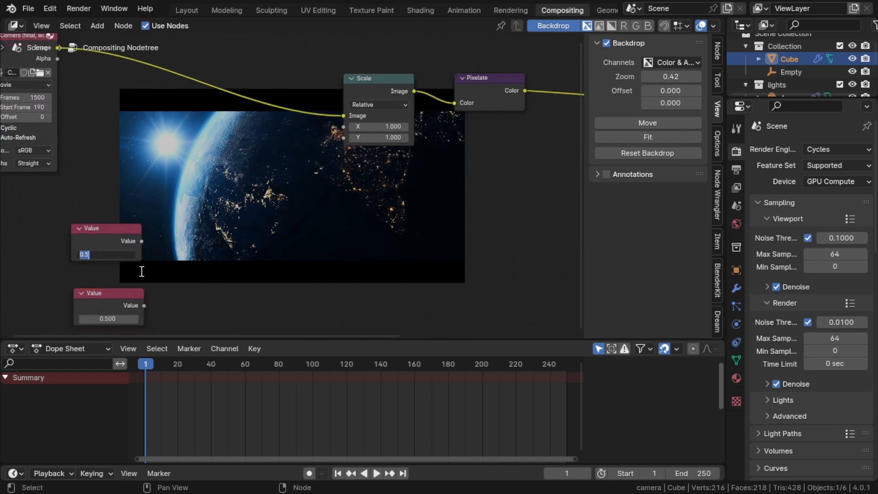
type("720")
key("Return")
middle_click_drag(139, 269, 147, 255)
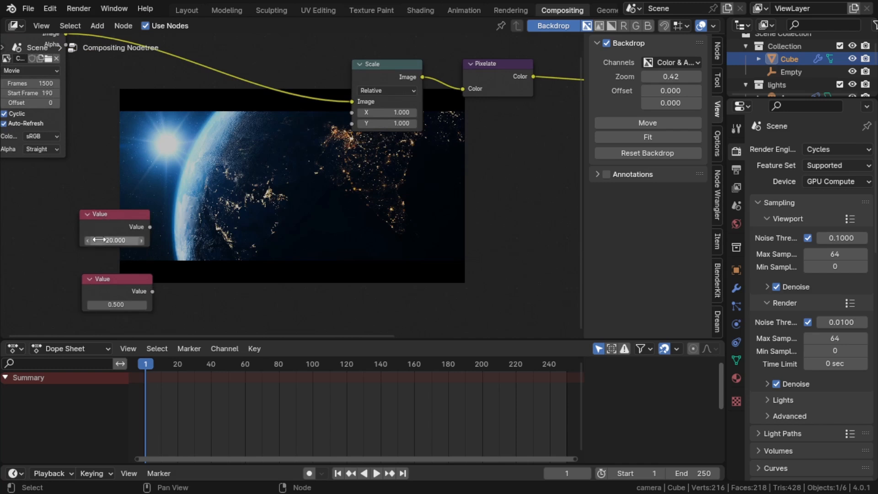
left_click_drag(115, 222, 114, 209)
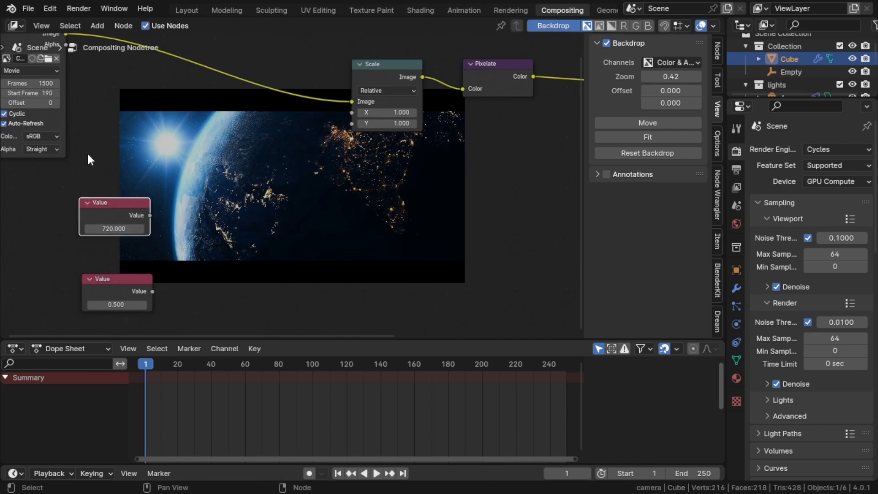
left_click(114, 293)
left_click(118, 305)
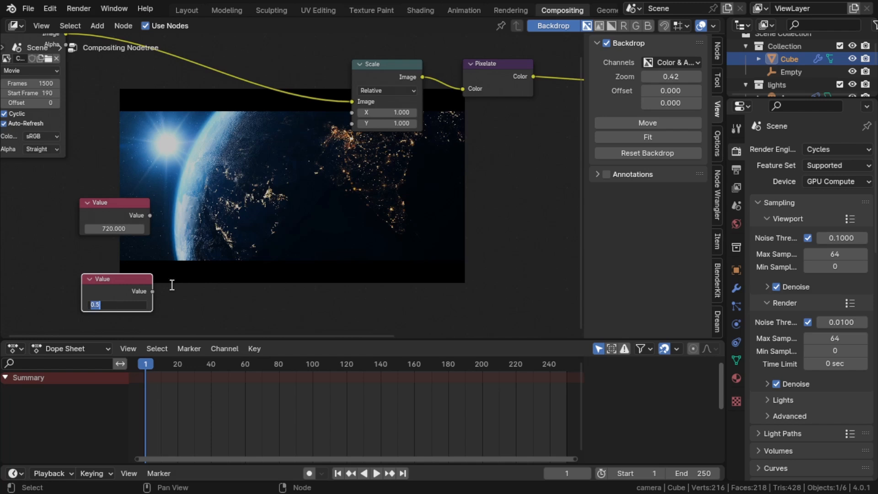
key("Return")
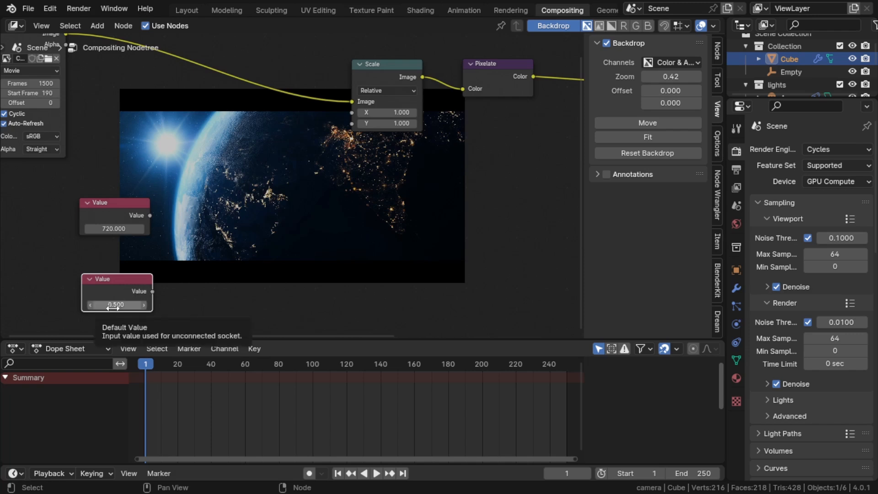
- Raise the lower Value node slightly and set its value to 18
right_click(269, 179)
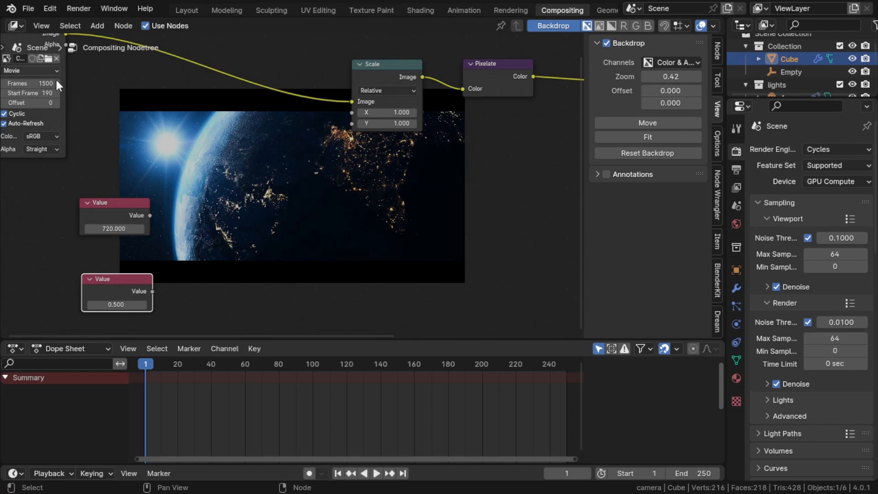
key("Home")
scroll(260, 177, "up", 6)
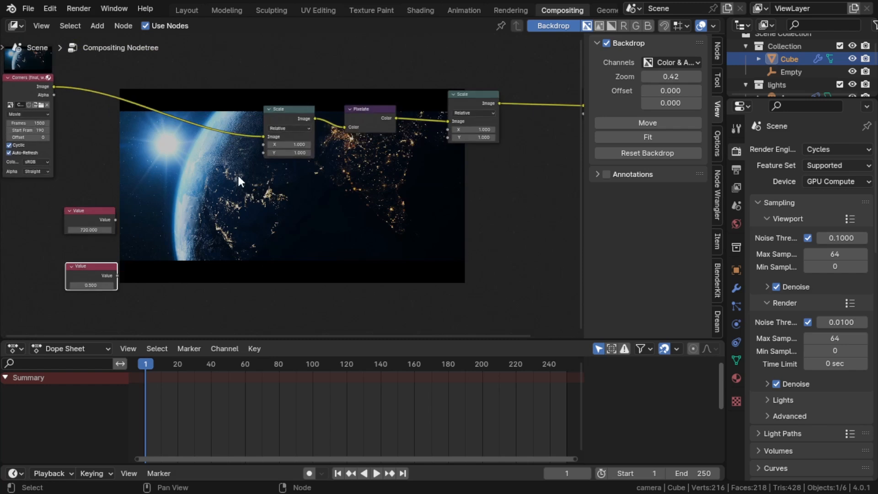
middle_click_drag(239, 175, 293, 152)
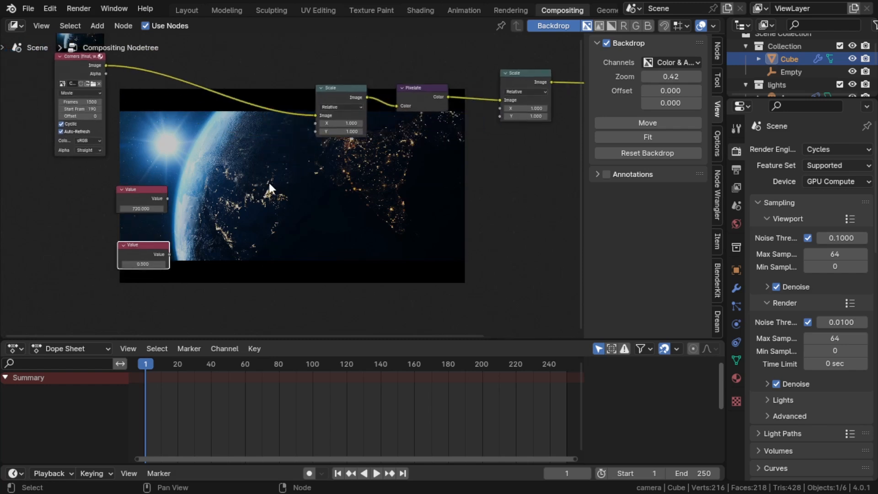
middle_click_drag(235, 177, 232, 168)
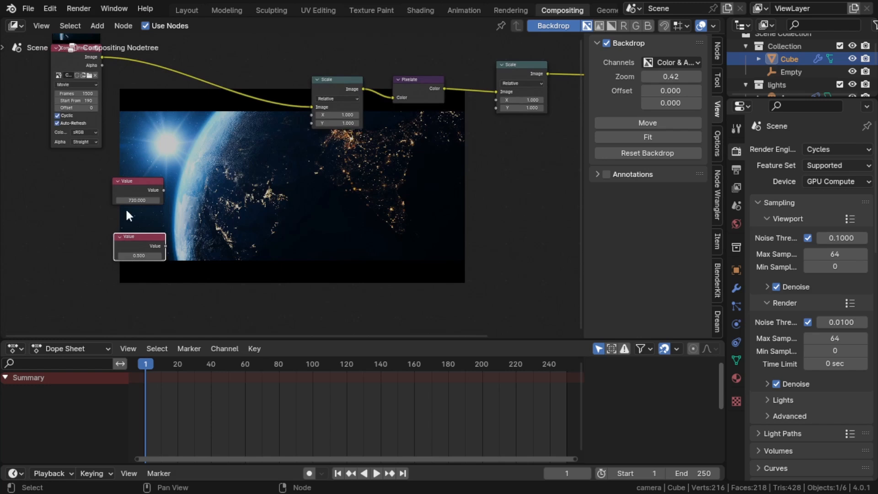
middle_click_drag(124, 214, 153, 199)
scroll(157, 198, "up", 4)
mouse_move(130, 238)
left_mouse_down()
mouse_move(117, 239)
mouse_move(132, 233)
left_mouse_up()
left_click(119, 259)
type("480")
key("Return")
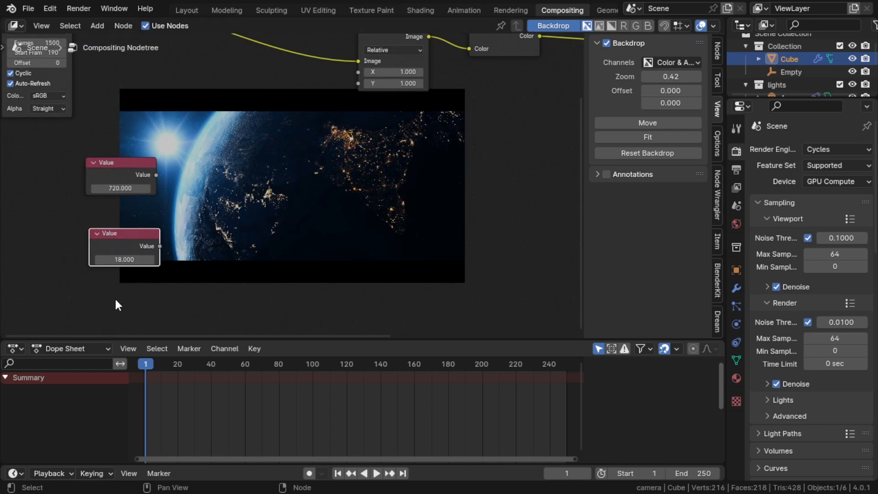
- Add a Math Divide node fed by the 720 Value node and connect the lower Value node to its second input
middle_click_drag(193, 210, 176, 209)
scroll(173, 208, "down", 3)
scroll(173, 208, "up", 3)
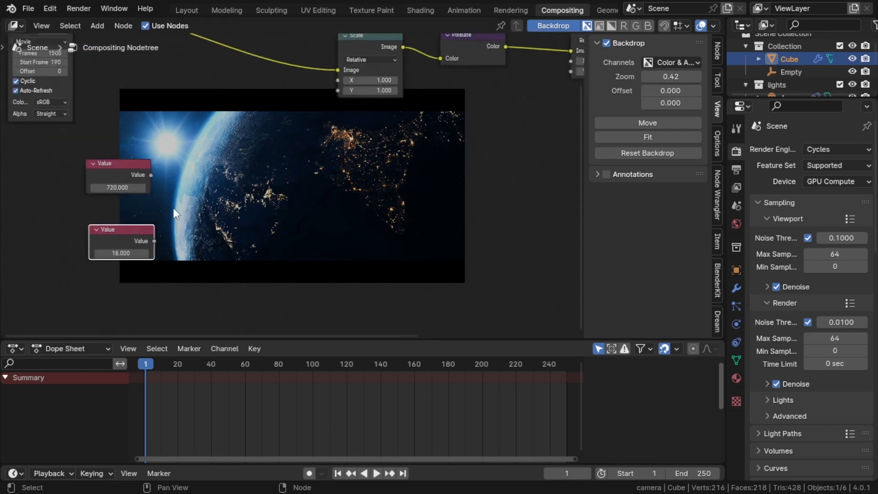
scroll(157, 206, "down", 2)
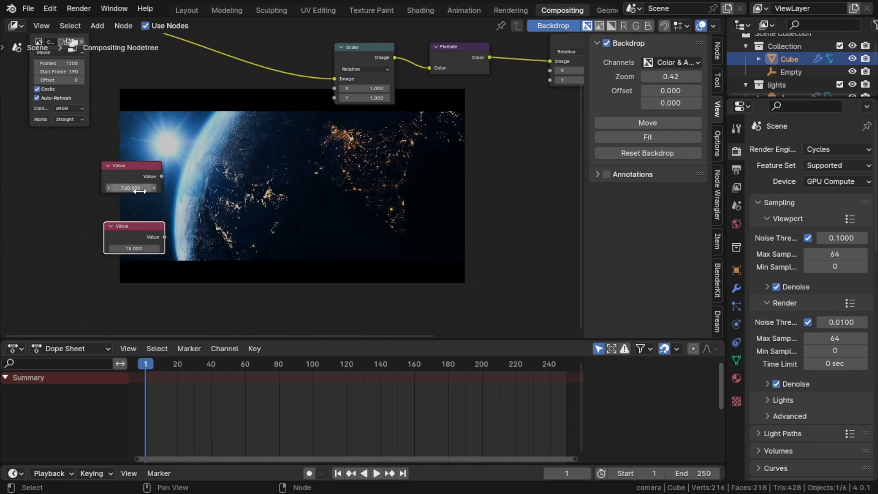
left_click_drag(89, 221, 185, 260)
left_click_drag(161, 176, 204, 203)
type("di")
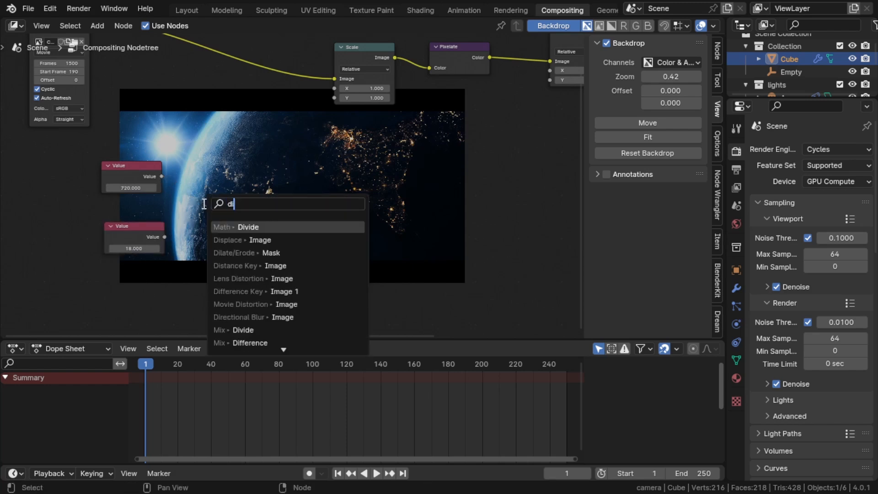
key("Return")
left_click(203, 199)
left_click_drag(164, 237, 207, 248)
- Add a second Divide node fed by the first Divide's output, and link the 720 Value node to its second input
middle_click_drag(212, 167, 199, 148)
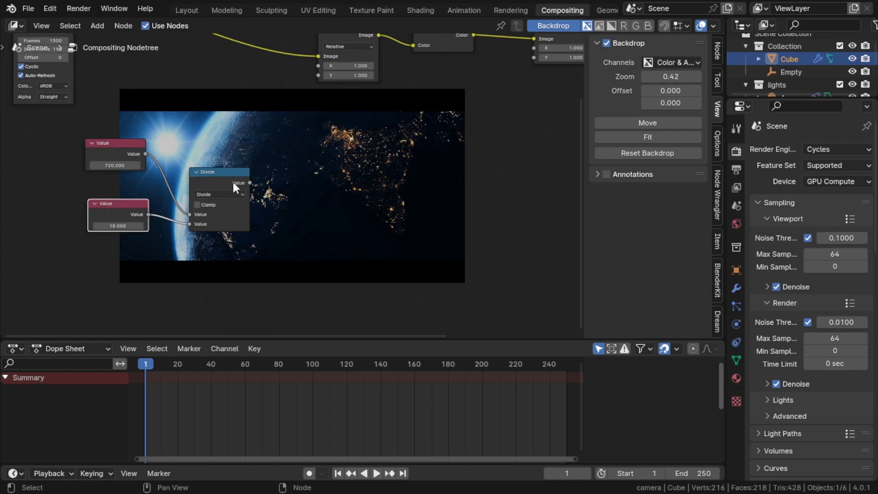
left_click_drag(249, 182, 284, 203)
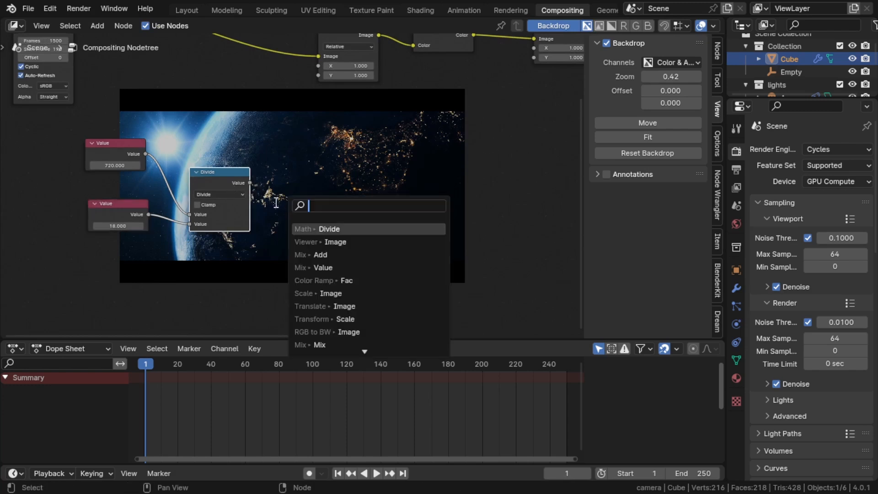
left_click(314, 225)
left_click(305, 188)
left_click_drag(146, 154, 277, 216)
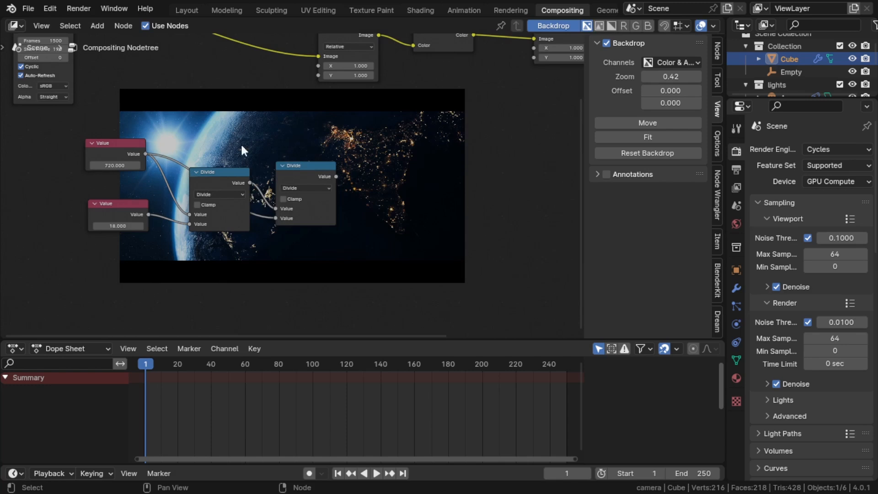
- Connect the second Divide node's output to the X and Y inputs of the first Scale node
middle_click_drag(278, 141, 265, 183)
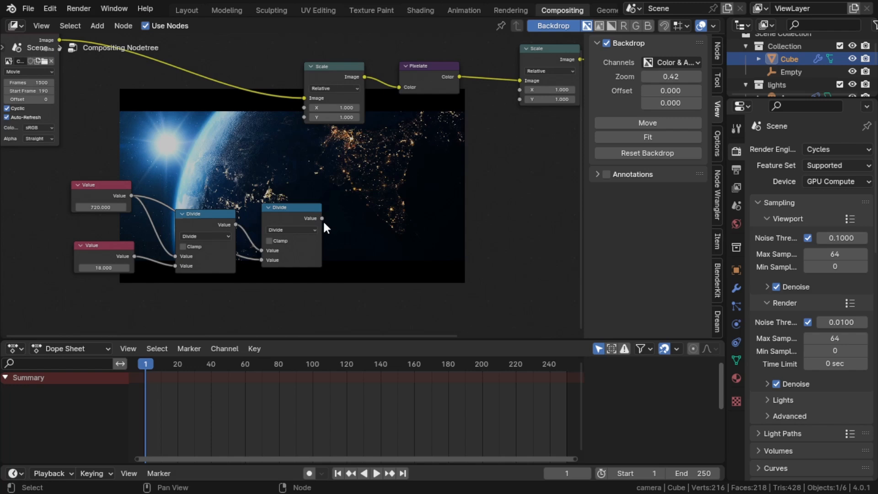
left_click_drag(322, 218, 300, 107)
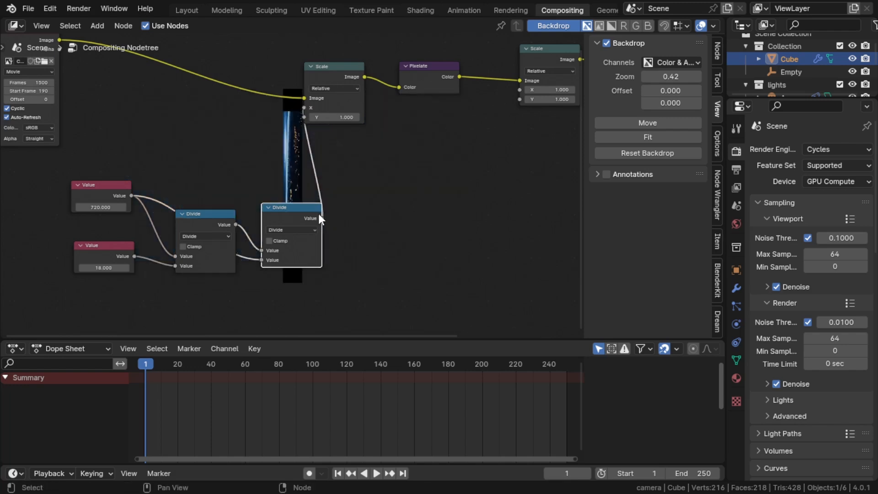
left_click_drag(322, 218, 310, 114)
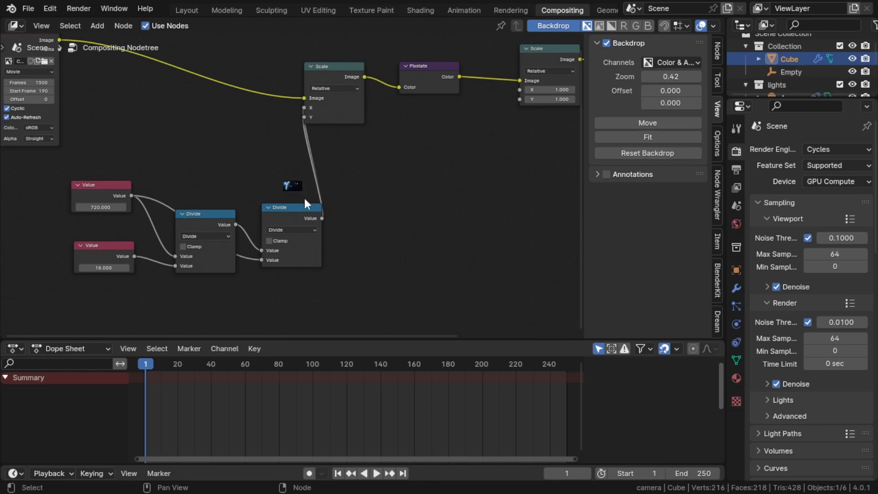
- Add a third Divide node connected to the X input of the second Scale node, placed just below Pixelate and that Scale node
middle_click_drag(428, 163, 370, 179)
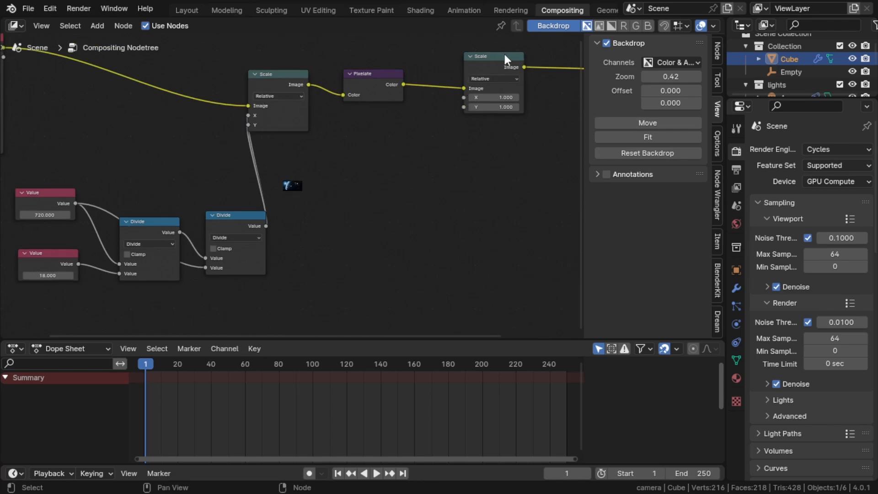
left_click_drag(440, 47, 486, 69)
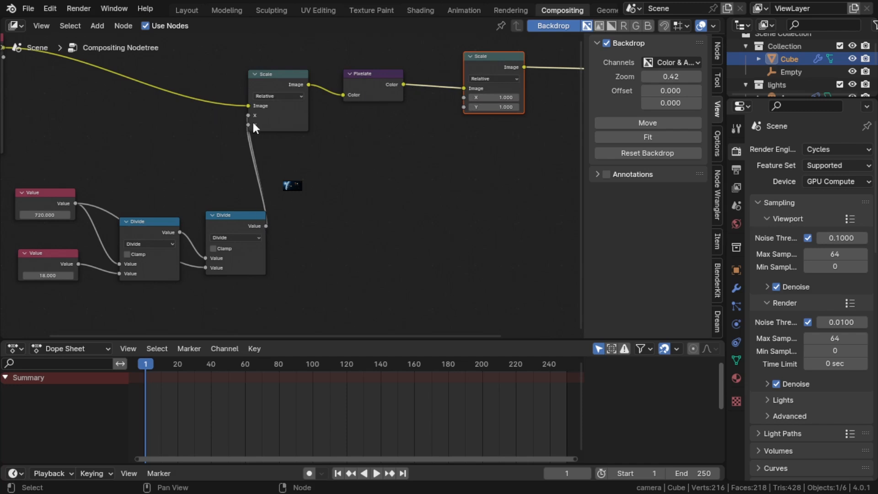
left_click(490, 59)
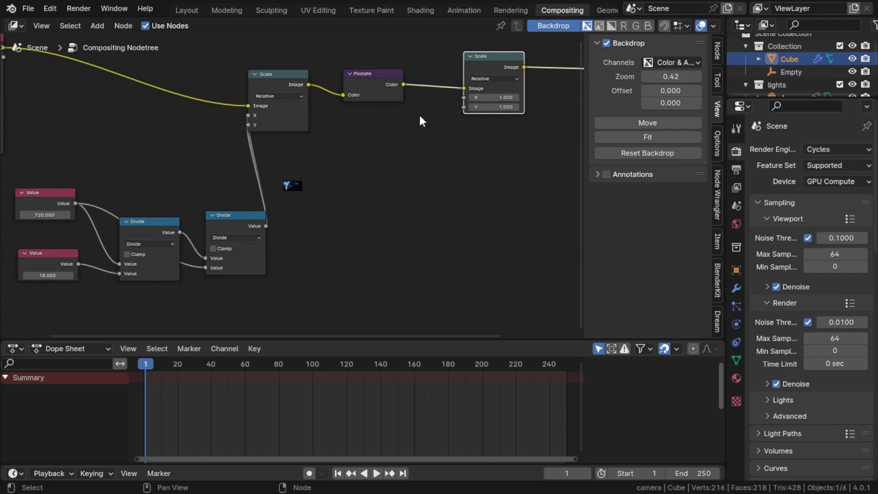
left_click_drag(462, 98, 446, 150)
key("Return")
left_click(445, 150)
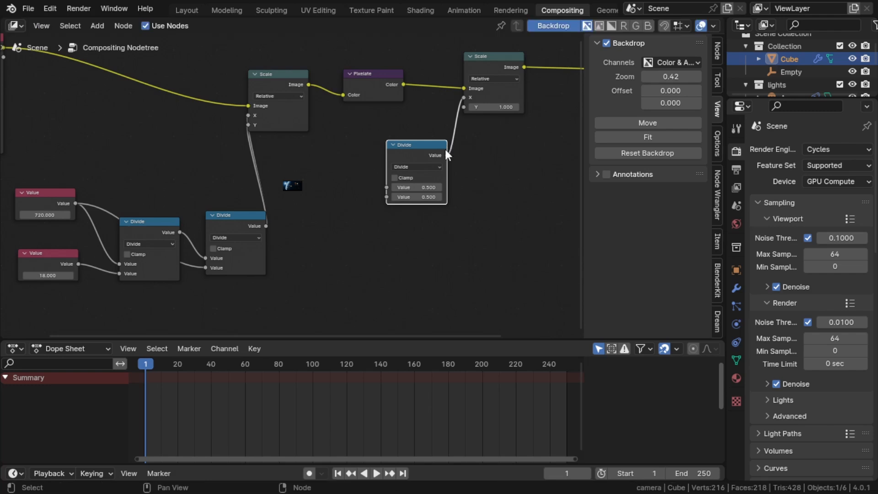
- Set the third Divide's first value to 1, feed the second Divide into its other input, and link its output to the second Scale's Y
double_click(416, 189)
type("1")
key("Return")
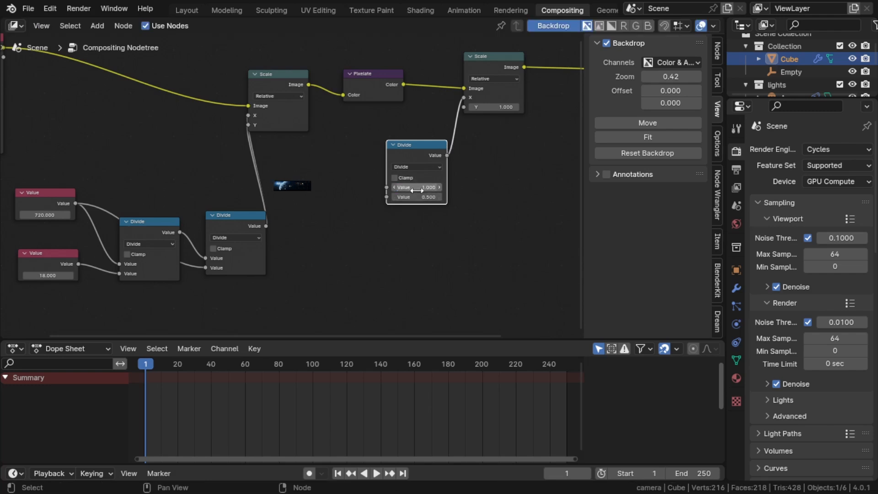
left_click_drag(266, 225, 391, 195)
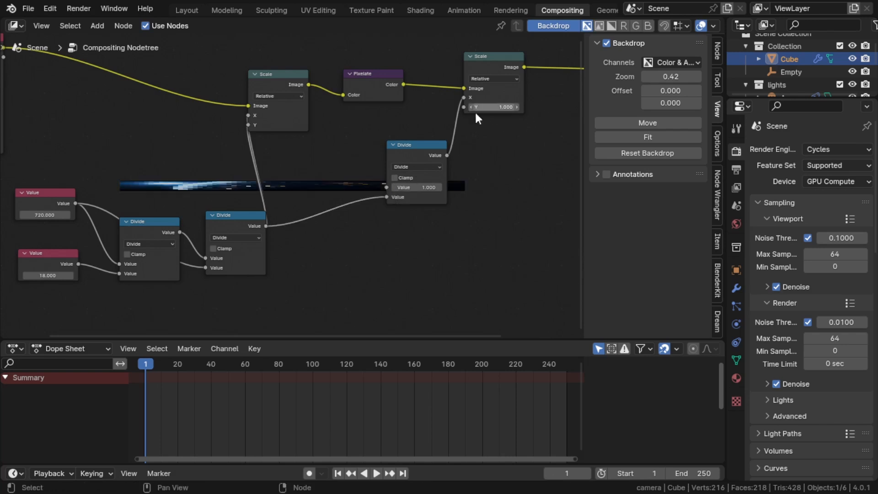
left_click_drag(446, 156, 463, 107)
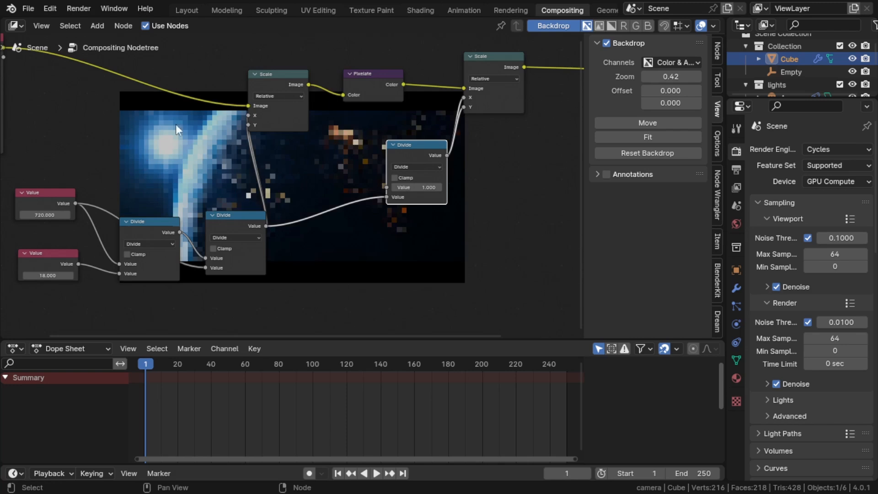
- Set the backdrop zoom to 0.49 and move the two Value nodes and first two Divide nodes farther from the first Scale node
mouse_move(670, 77)
left_mouse_down()
mouse_move(710, 77)
mouse_move(663, 77)
mouse_move(672, 78)
left_mouse_up()
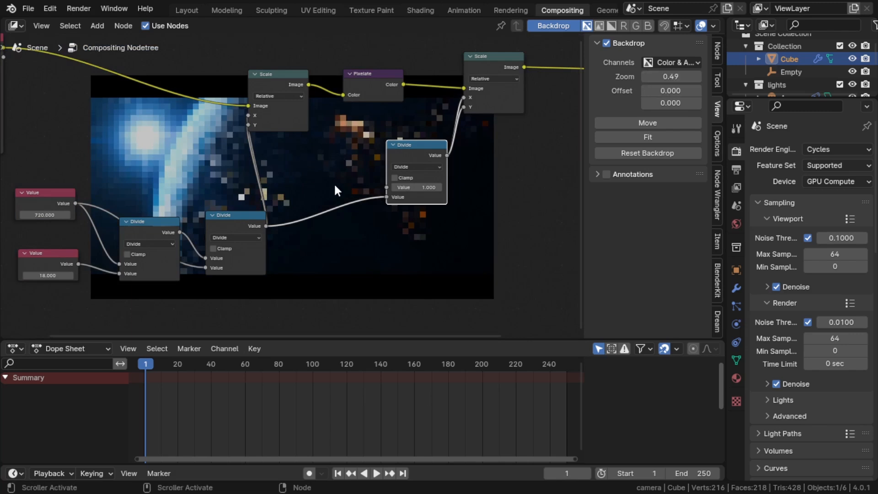
scroll(135, 186, "down", 2)
left_click_drag(90, 187, 274, 270)
left_click_drag(253, 211, 139, 212)
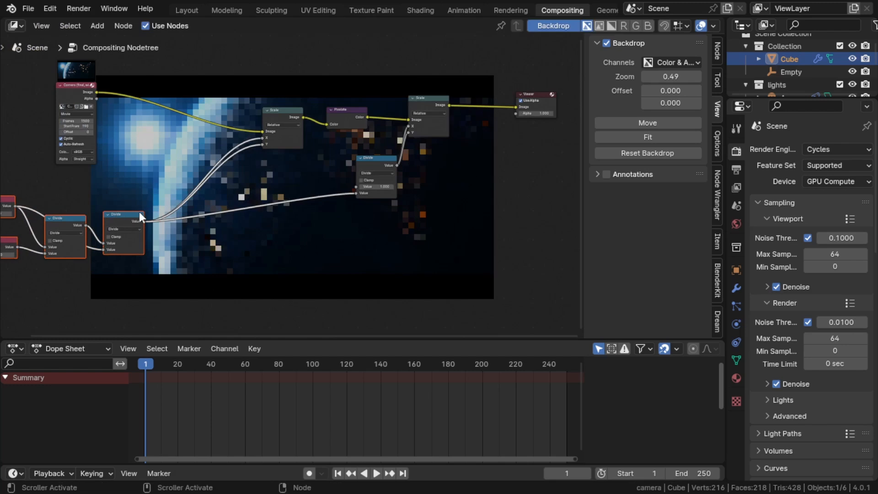
- Move the Viewer node much farther from the second Scale node to make room between them
middle_click_drag(365, 205, 279, 212)
scroll(263, 221, "down", 7)
scroll(343, 187, "up", 1)
middle_click_drag(374, 183, 269, 161)
scroll(255, 133, "up", 5)
left_click_drag(288, 111, 465, 119)
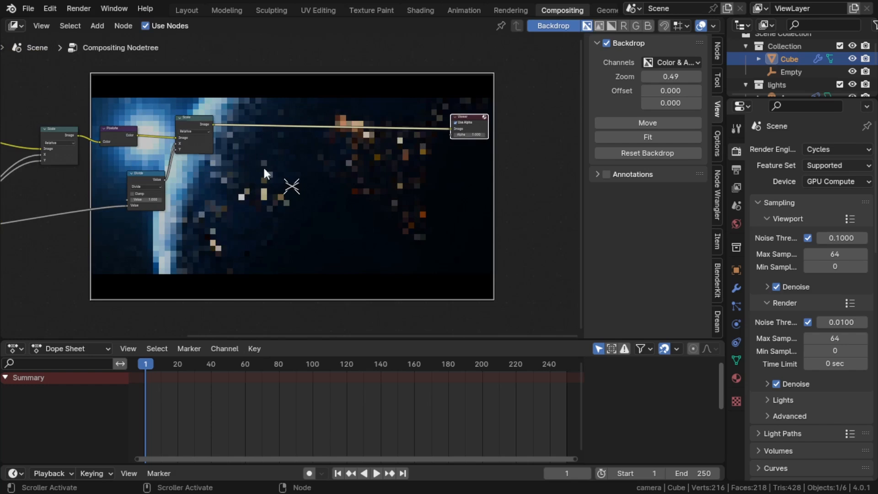
- Insert an RGB to BW node on the link between the second Scale node and the Viewer
key("shift+a")
left_click(233, 177)
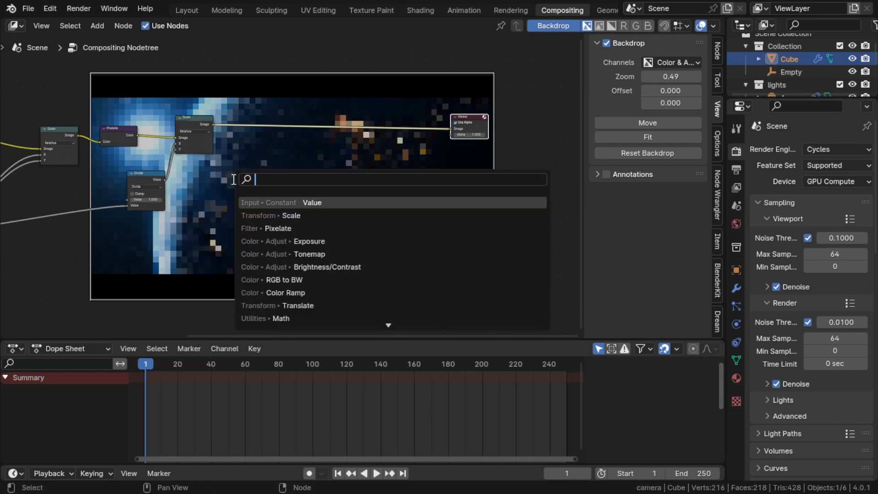
scroll(231, 181, "down", 5)
type("rgb")
key("Return")
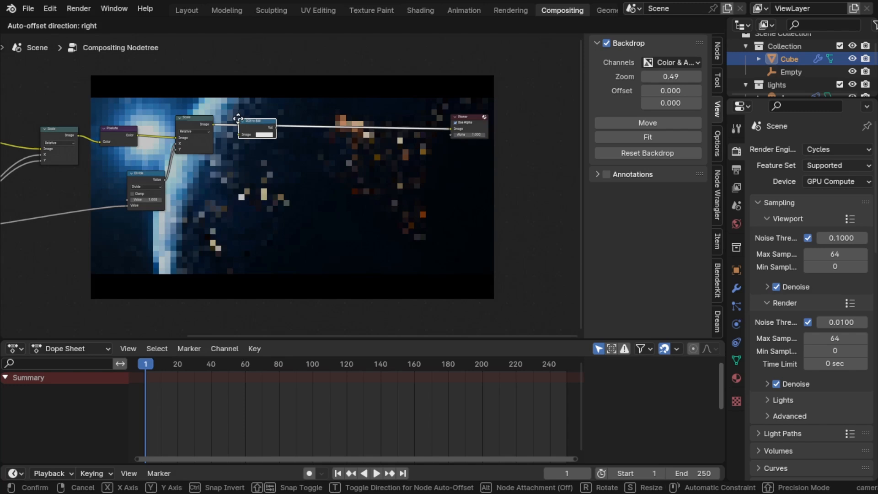
left_click(245, 137)
- Switch to File Explorer, bring 1.png into the compositor as an image node, and place it above the second Scale node
middle_click_drag(353, 167, 355, 209)
scroll(250, 189, "down", 2)
middle_click_drag(250, 189, 325, 180)
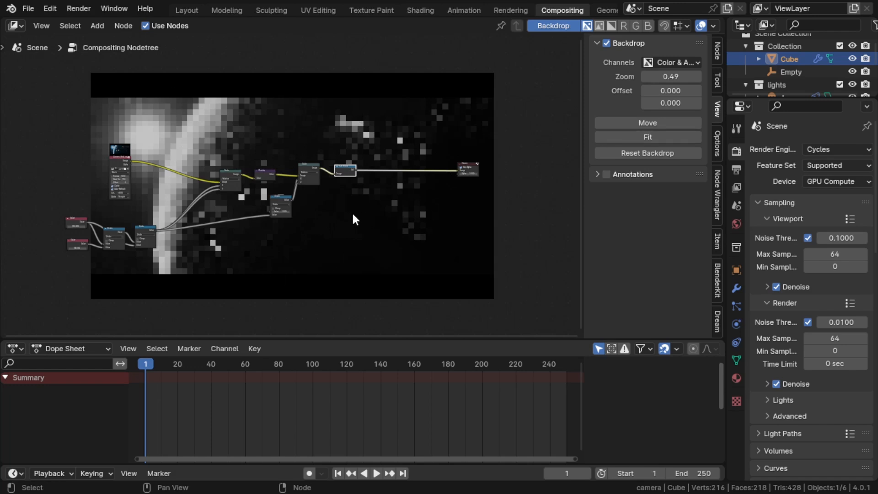
key("alt+Tab")
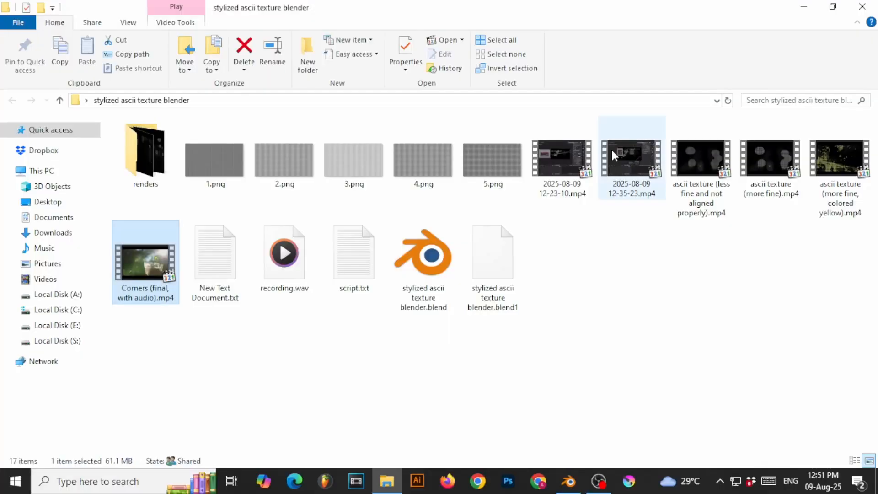
left_click_drag(197, 154, 246, 131)
scroll(250, 116, "up", 2)
scroll(250, 117, "up", 3)
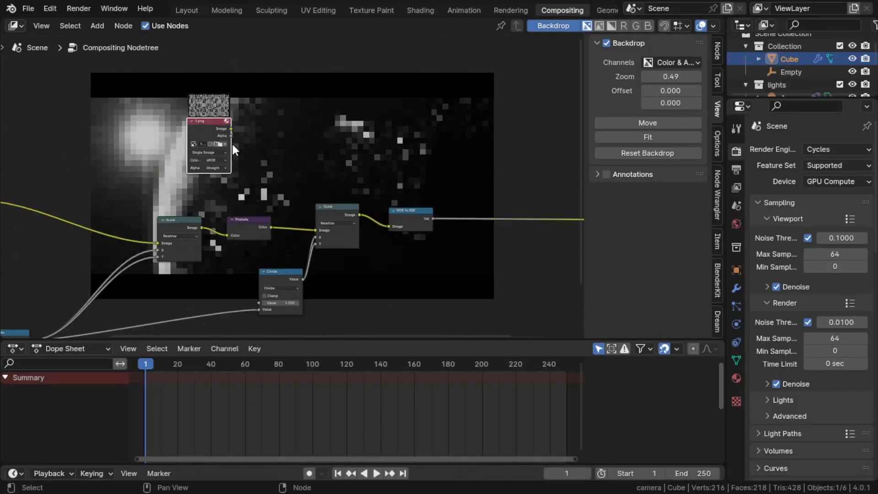
key("g")
left_click(270, 133)
- Add a Mix node in Add mode fed by the 1.png image, placed between RGB to BW and the Viewer
scroll(283, 151, "down", 2)
middle_click_drag(404, 171, 328, 175)
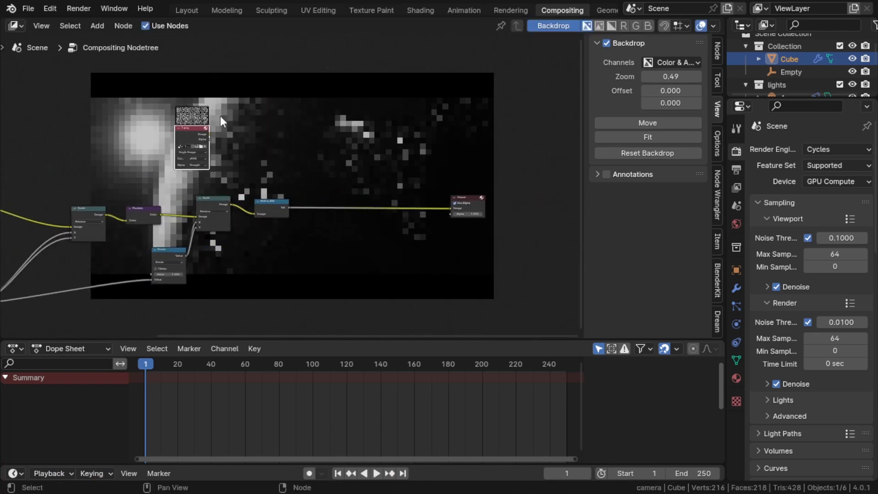
left_click_drag(209, 132, 342, 161)
type("a")
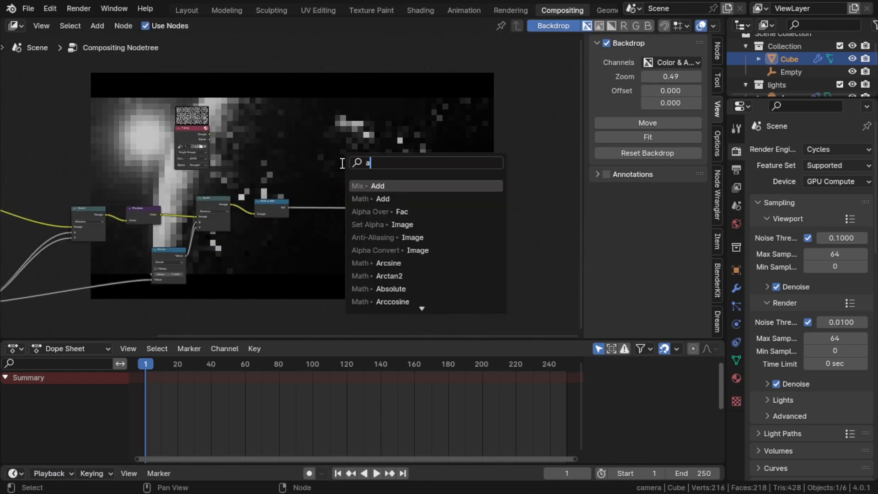
left_click(402, 185)
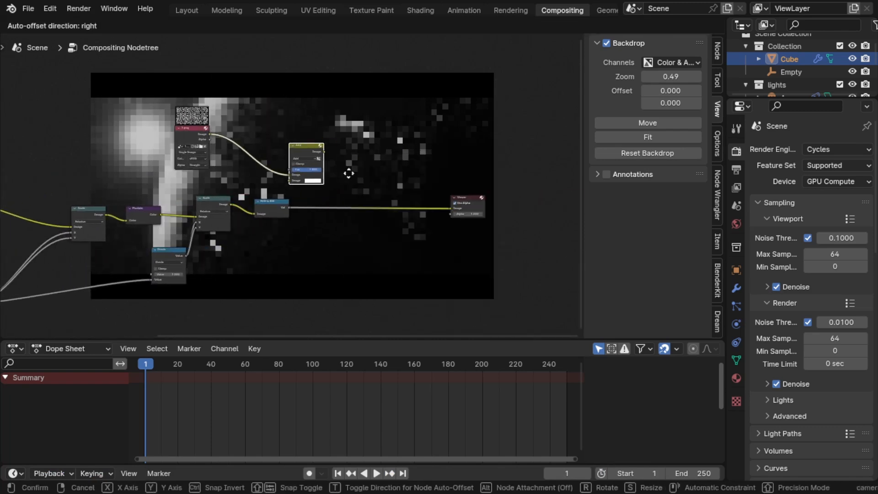
left_click(414, 217)
- Feed the RGB to BW output into both Image inputs of the Add node and link the Add output to the Viewer
scroll(358, 223, "up", 4)
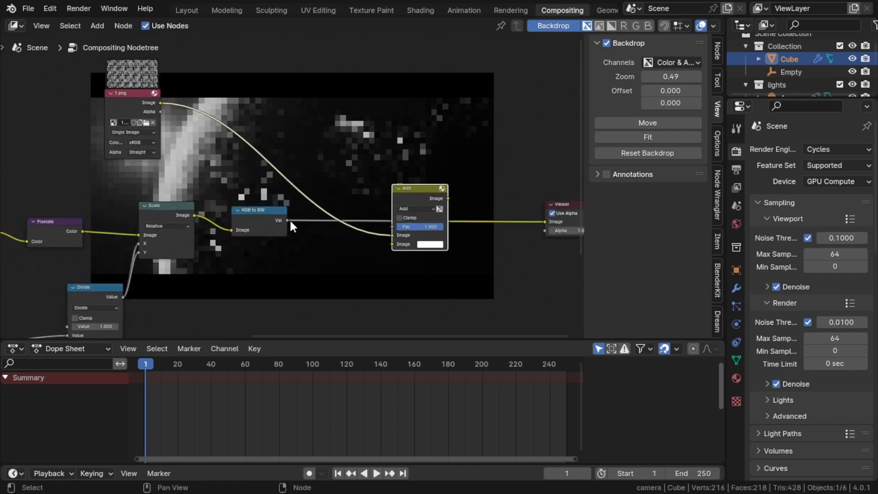
scroll(249, 199, "up", 1)
left_click_drag(226, 184, 348, 212)
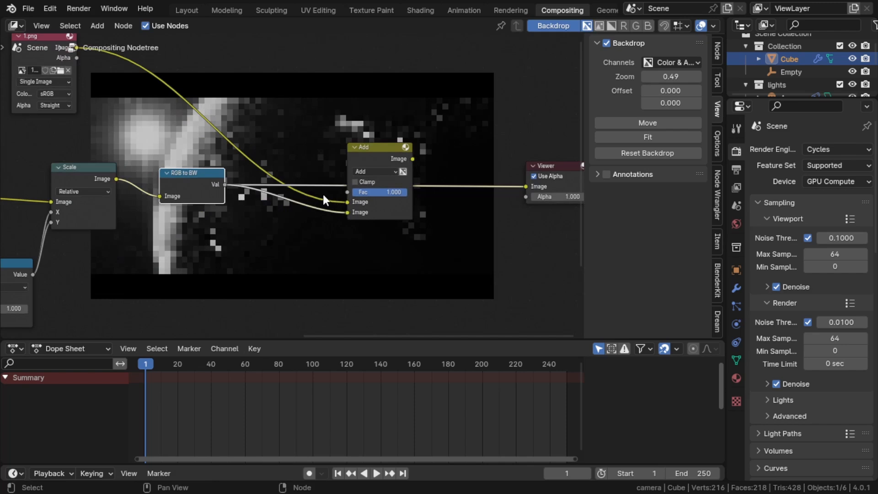
left_click_drag(524, 186, 348, 202)
left_click_drag(413, 159, 525, 186)
middle_click_drag(300, 173, 330, 189)
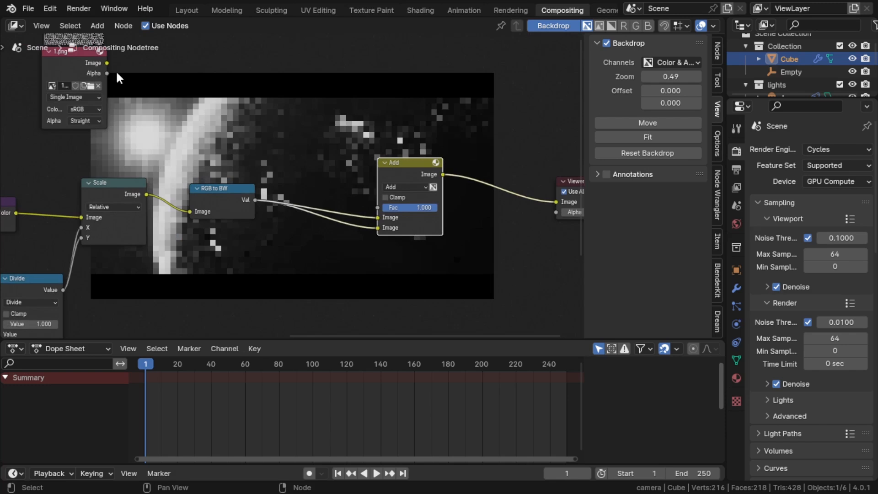
- Link the 1.png Image output to the Add node's second Image input and lower the RGB to BW node slightly
left_click_drag(106, 63, 385, 231)
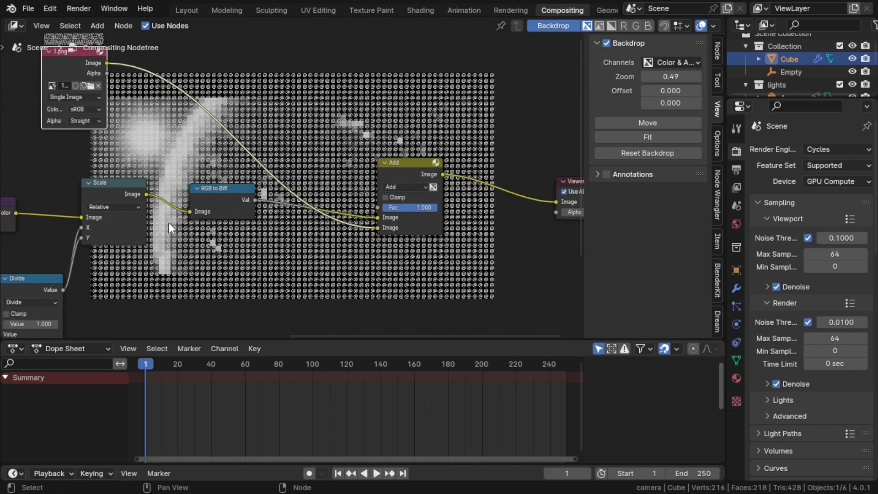
left_click_drag(214, 188, 219, 204)
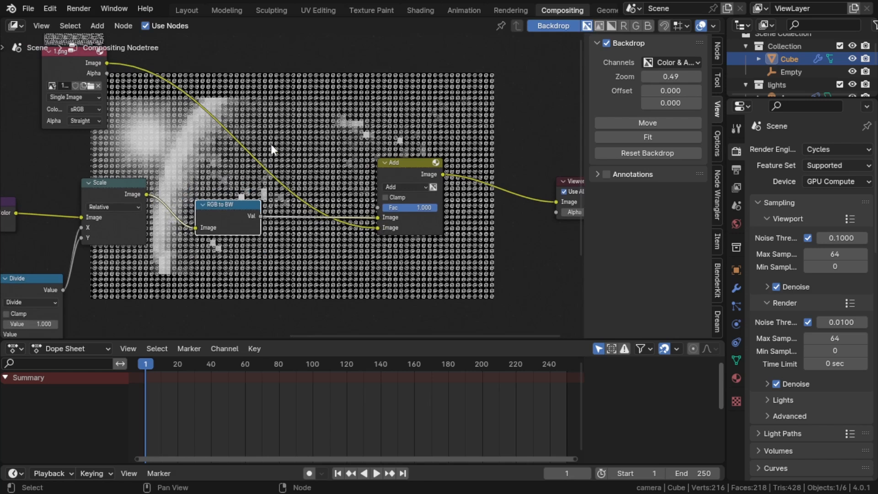
middle_click_drag(476, 216, 448, 196)
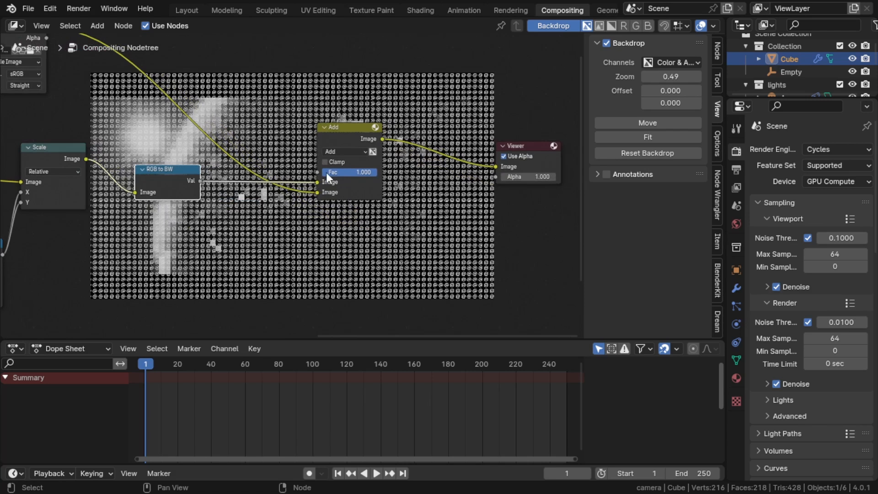
- Try the Mix and Darken blending modes on the Add node that combines 1.png with the black-and-white clip
left_click(351, 151)
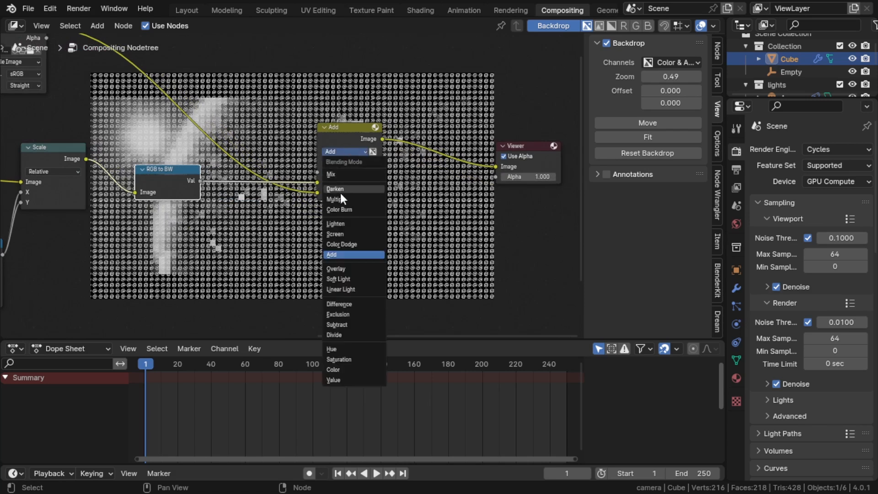
left_click(331, 175)
left_click(335, 153)
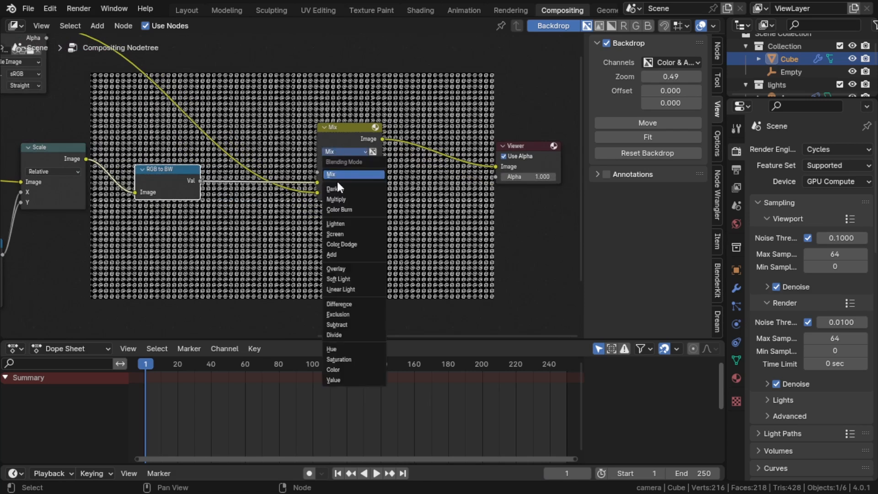
left_click(339, 191)
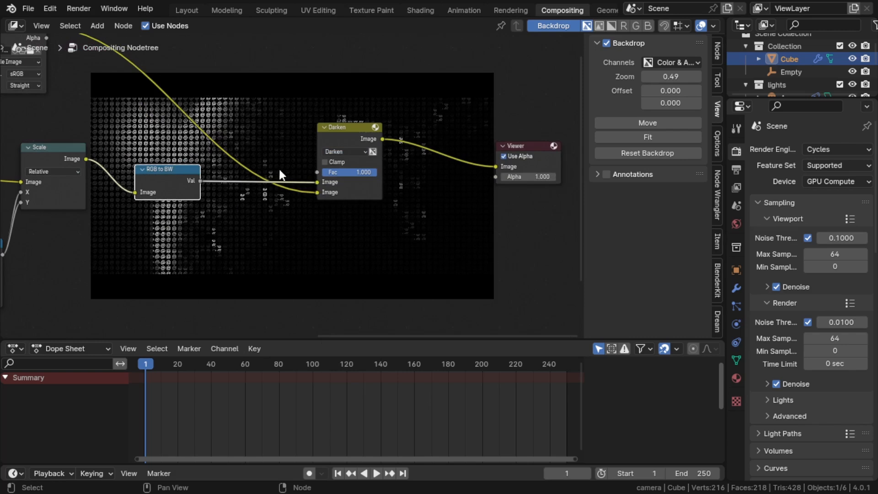
- Enlarge the backdrop to a zoom of 1.70 with a horizontal offset of 634.2 to inspect the characters
left_click_drag(670, 76, 699, 77)
middle_click_drag(210, 125, 385, 96)
left_click_drag(686, 94, 821, 94)
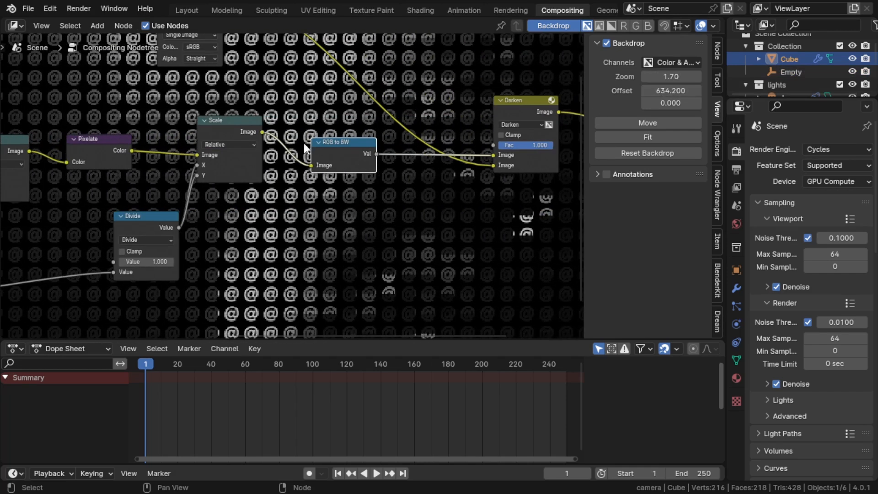
- Try the Multiply blending mode on the Darken node, then return it to Mix
left_click(516, 124)
left_click(511, 173)
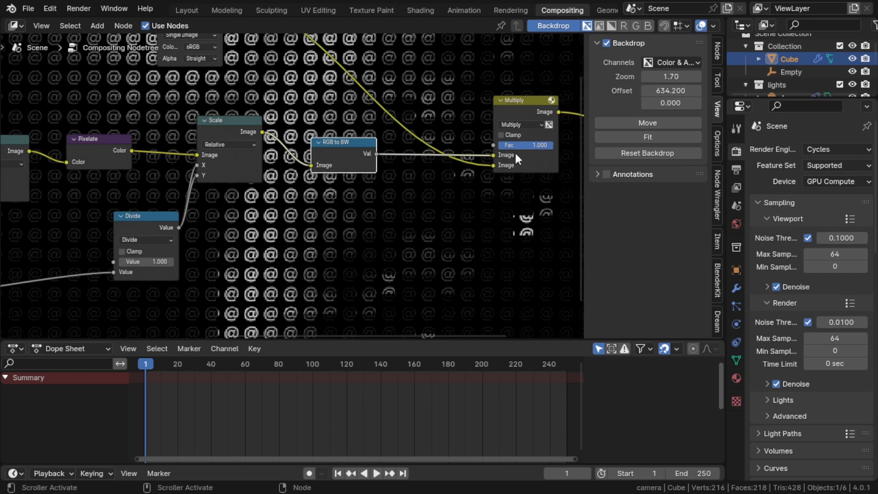
left_click(518, 123)
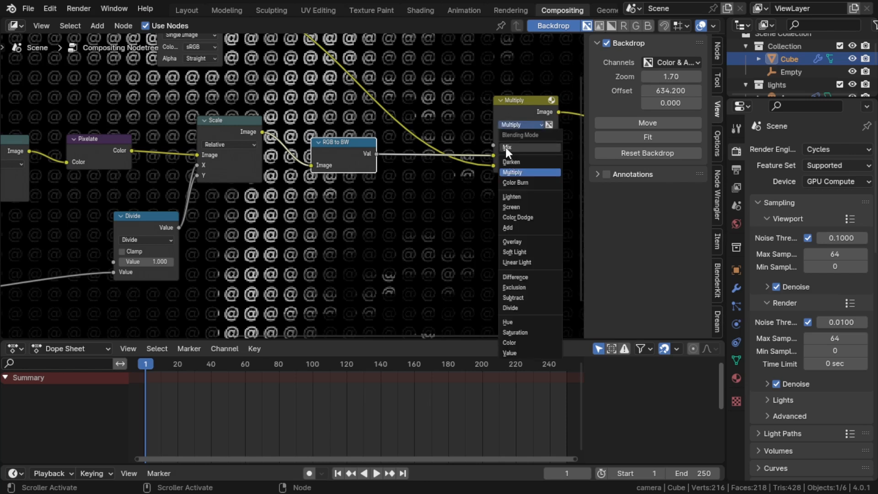
left_click(509, 147)
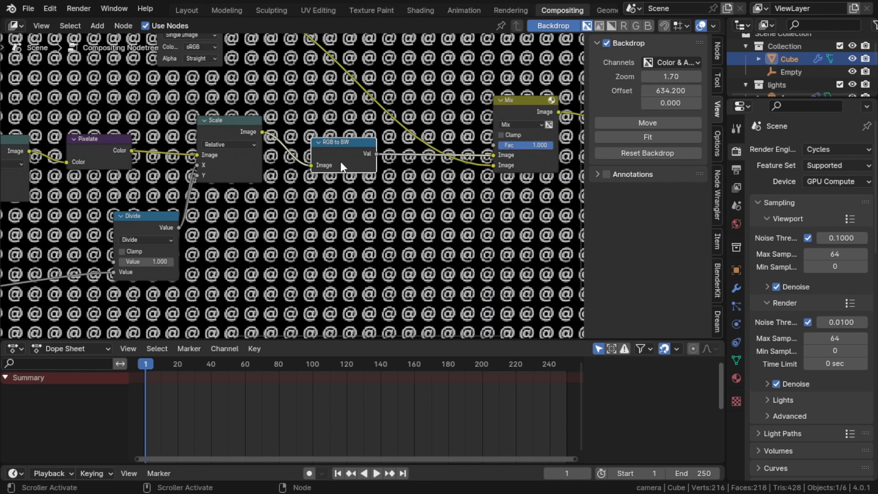
- Swap the Mix node's inputs so 1.png feeds the first Image input and RGB to BW feeds the second
left_click_drag(490, 157, 489, 165)
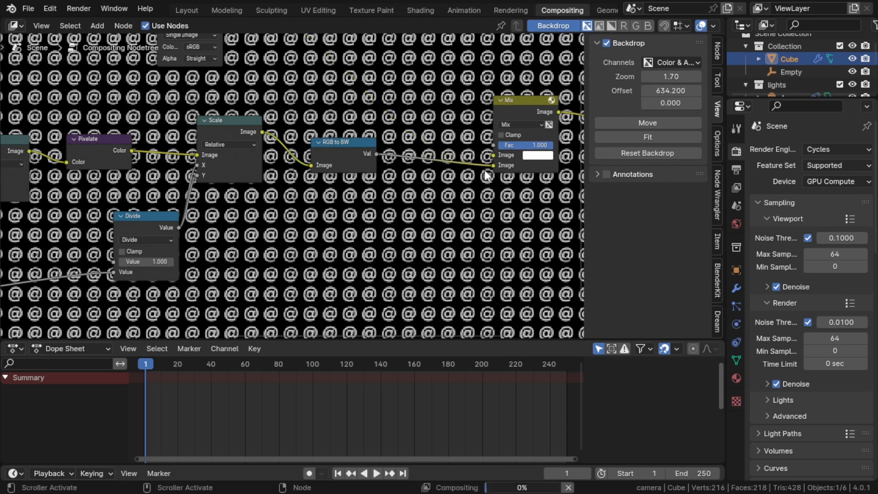
scroll(441, 154, "down", 3)
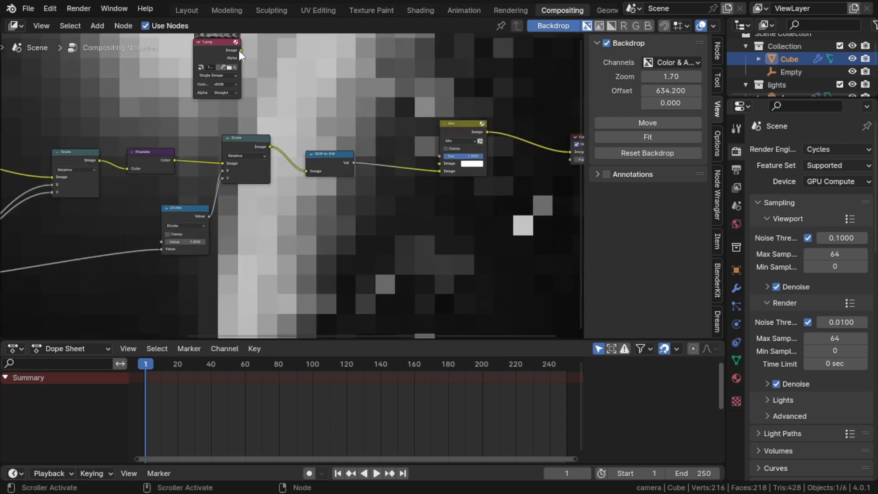
left_click_drag(239, 50, 438, 164)
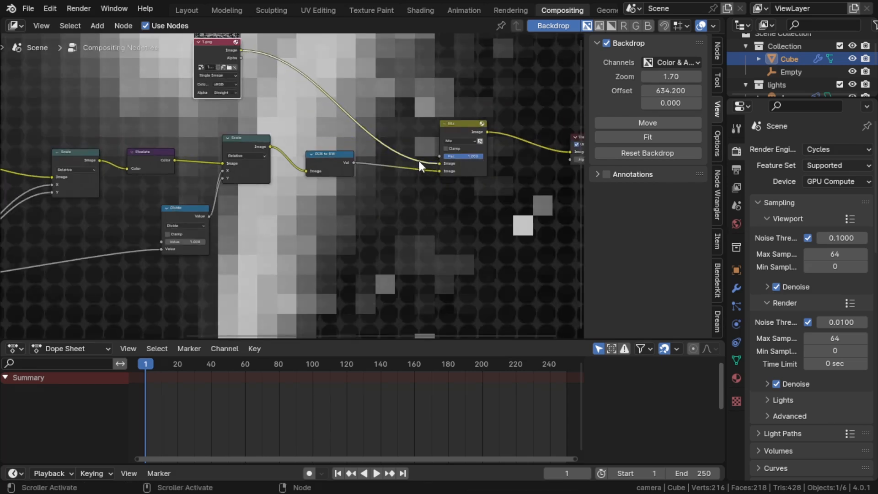
- Set the Mix node's blending mode to Add and enlarge the backdrop to a zoom of 2.57
scroll(347, 139, "down", 5)
scroll(490, 156, "up", 8)
middle_click_drag(484, 156, 297, 160)
left_click(315, 131)
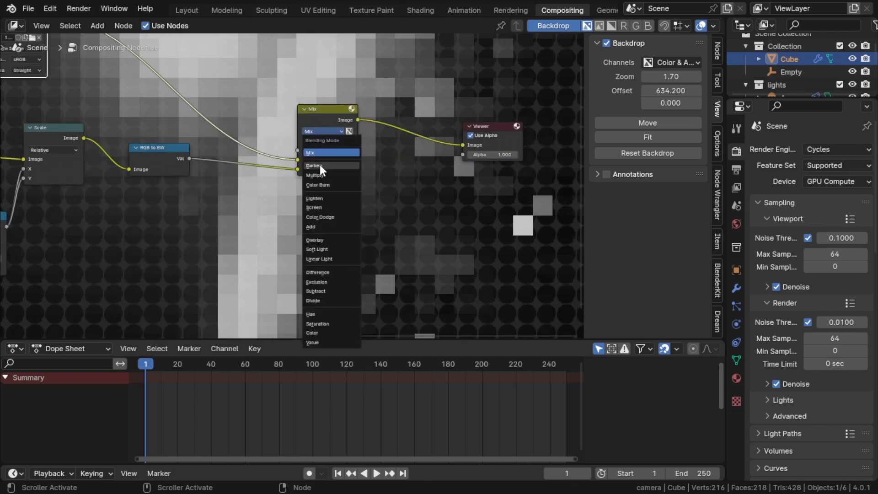
left_click(312, 226)
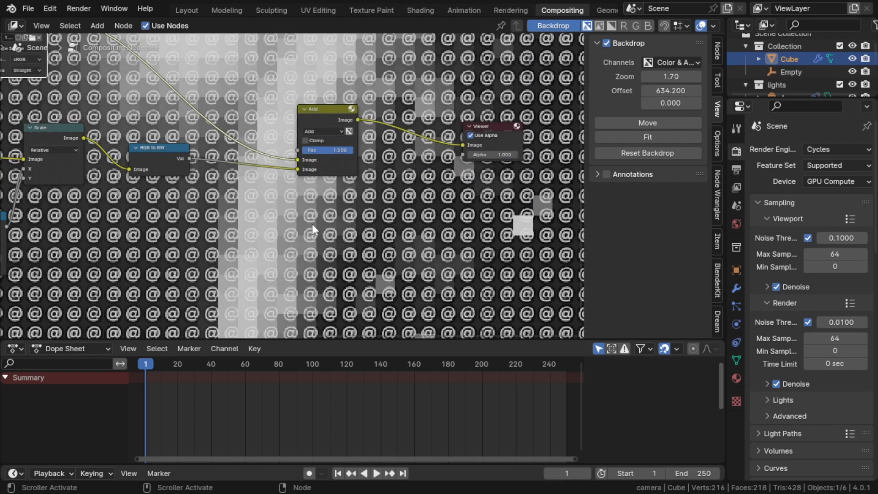
scroll(306, 195, "down", 2)
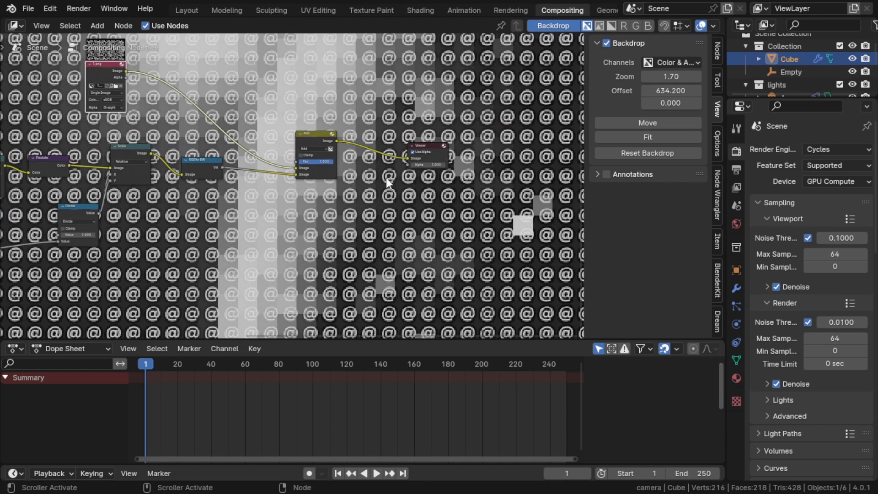
left_click_drag(661, 76, 690, 77)
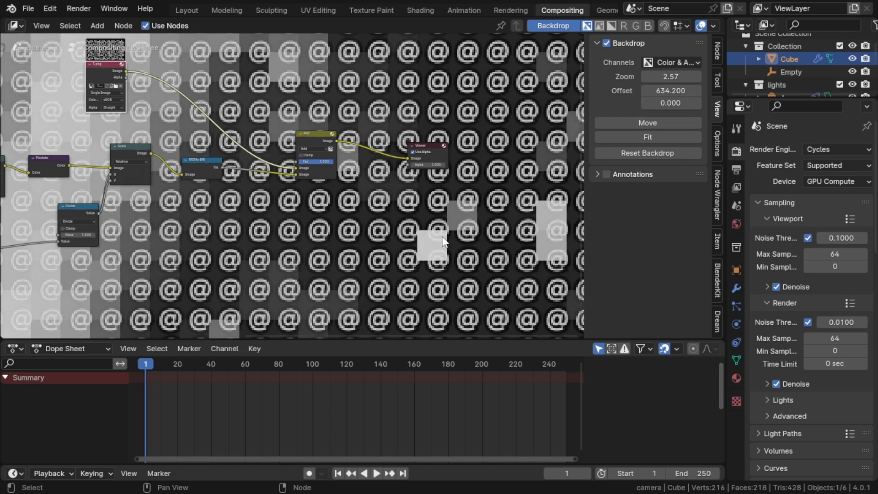
- Insert a Translate node on the link between the 1.png image node and the Add node
scroll(388, 215, "down", 5)
scroll(320, 150, "up", 4)
middle_click_drag(220, 81, 255, 103)
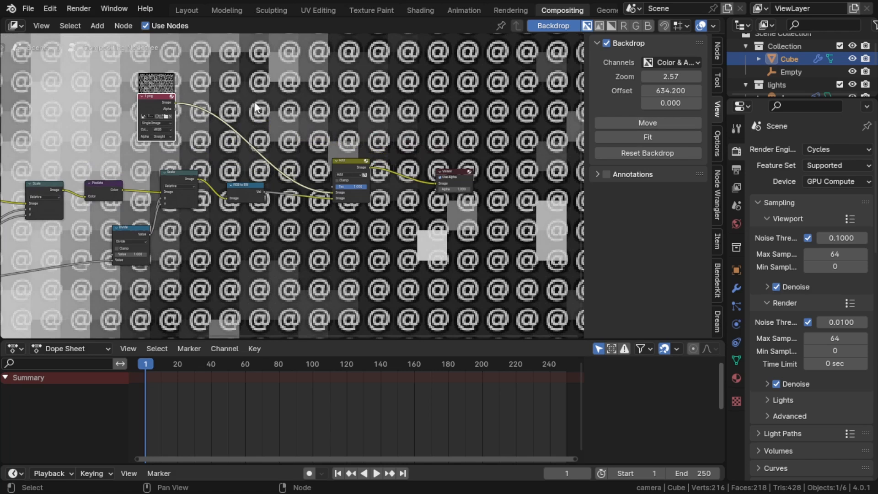
key("shift+a")
type("t")
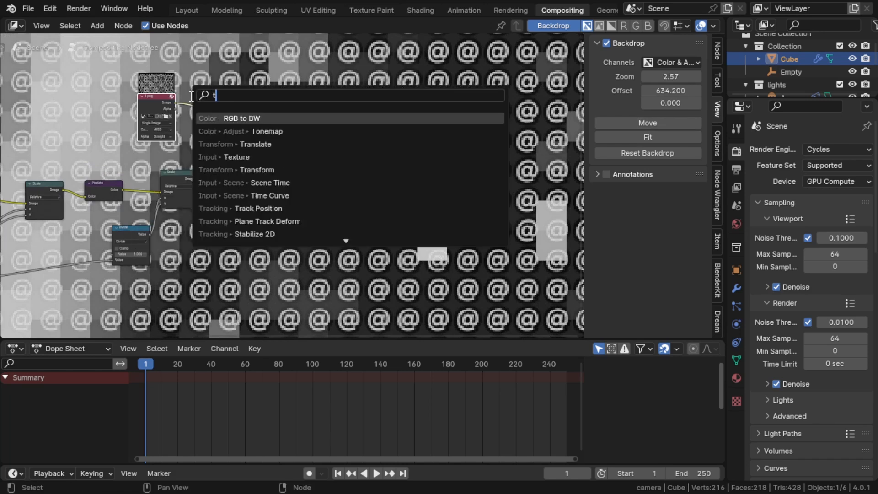
type("ra")
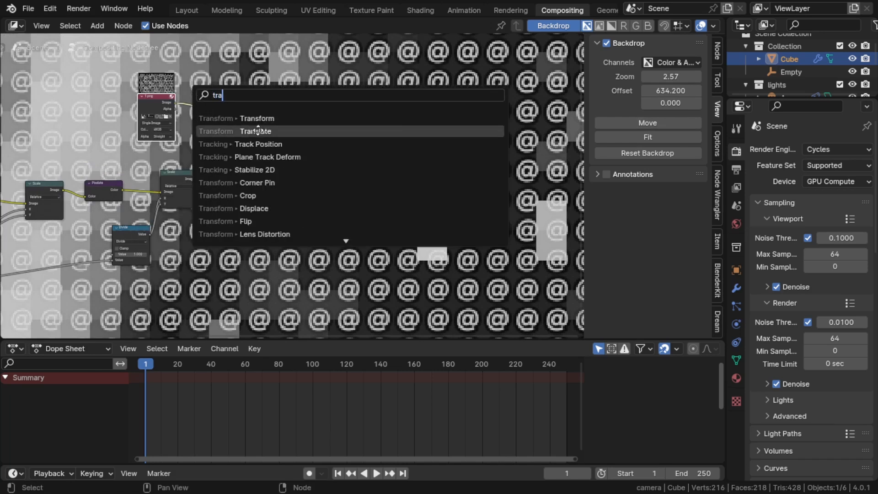
left_click(258, 131)
left_click(218, 99)
- Offset the ASCII texture with the Translate node by X -3.8 and Y 9.6 to align its characters with the pixel grid
scroll(290, 183, "up", 4)
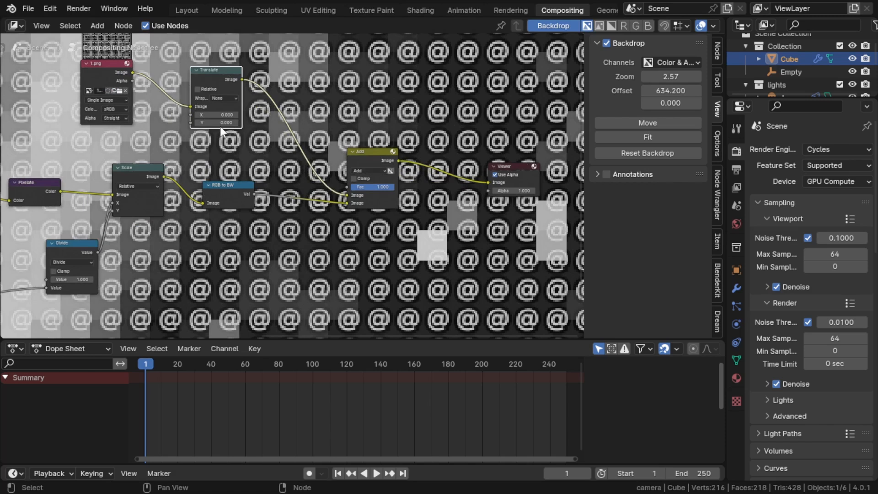
mouse_move(217, 114)
left_mouse_down()
mouse_move(240, 114)
mouse_move(216, 114)
left_mouse_up()
left_click_drag(216, 123, 307, 122)
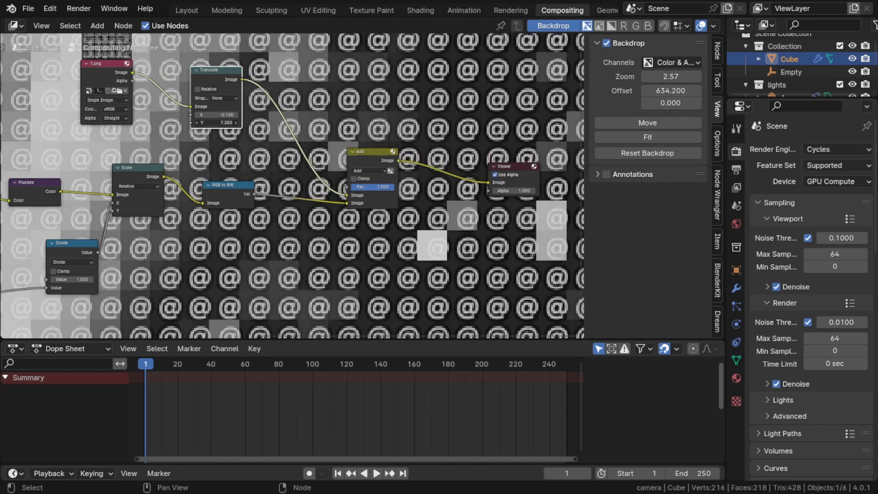
mouse_move(218, 114)
left_mouse_down()
mouse_move(172, 114)
mouse_move(231, 123)
left_mouse_up()
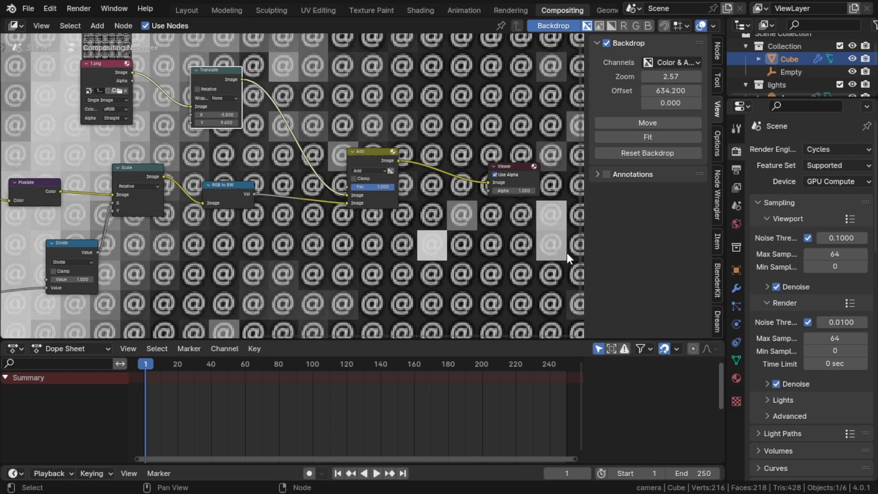
- Set the backdrop zoom to 0.94 and reset its horizontal offset to 0
scroll(300, 85, "down", 2)
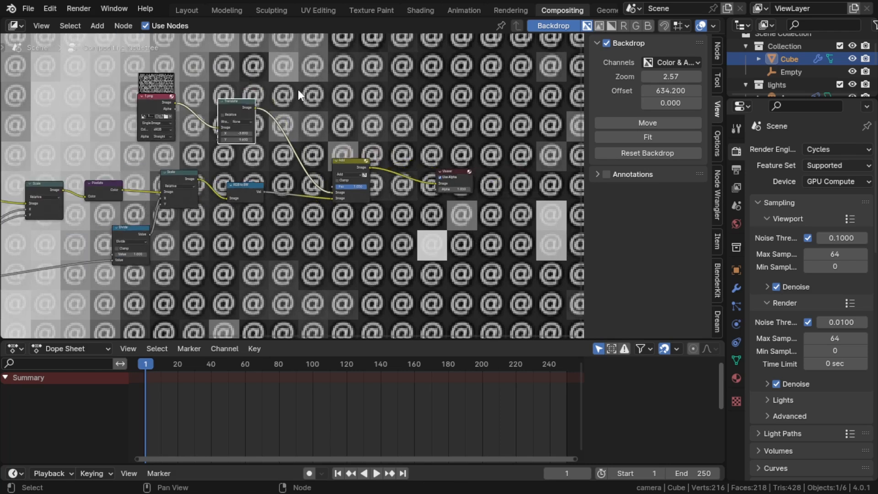
left_click_drag(667, 76, 642, 76)
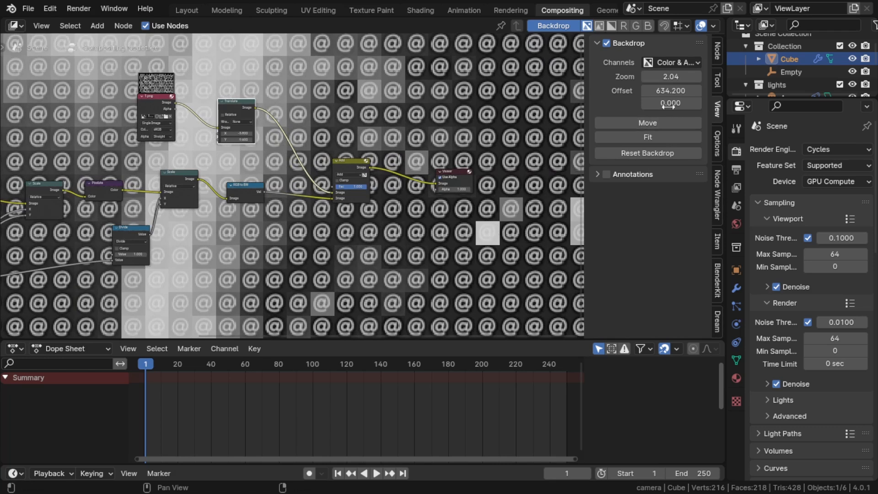
mouse_move(670, 76)
left_mouse_down()
mouse_move(642, 77)
mouse_move(672, 77)
mouse_move(671, 92)
left_mouse_up()
left_click(673, 91)
type("0")
key("Return")
mouse_move(679, 80)
left_mouse_down()
mouse_move(658, 80)
mouse_move(676, 77)
mouse_move(669, 76)
left_mouse_up()
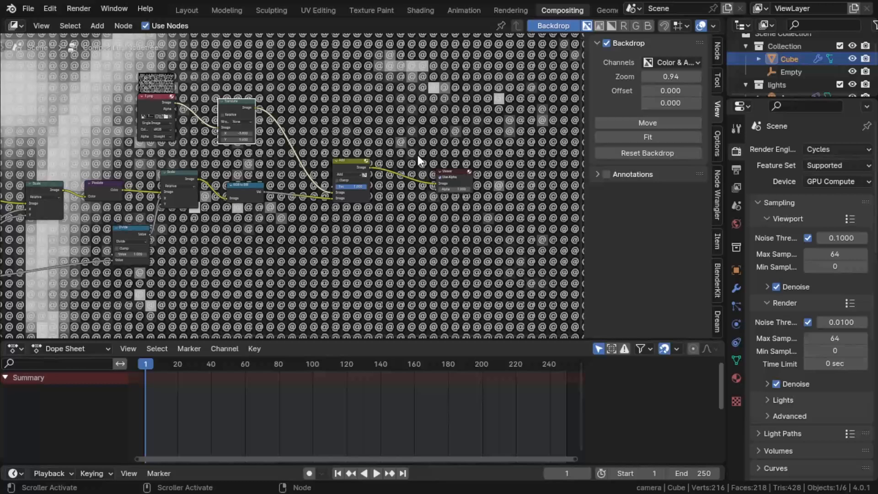
- Move the Add and Viewer nodes together away from RGB to BW to make room for another node
left_click_drag(367, 153, 331, 157)
left_click(442, 171, "shift")
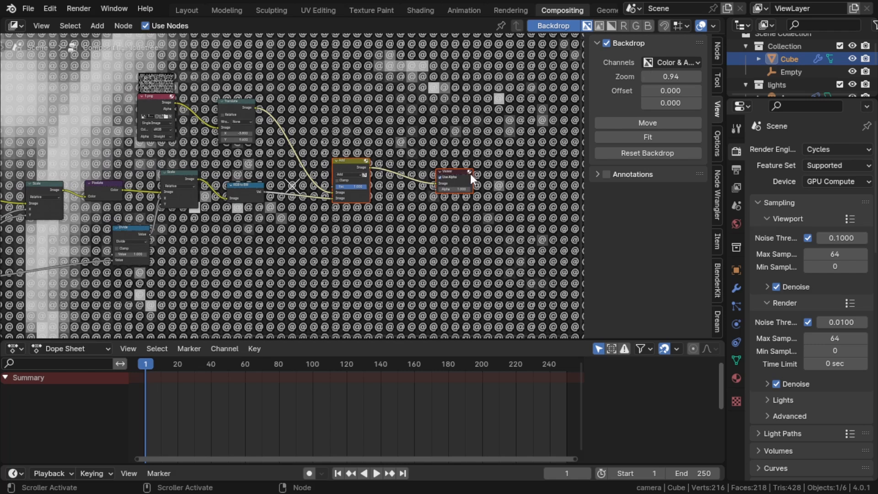
key("g")
scroll(346, 201, "up", 3)
scroll(345, 201, "down", 4)
left_click(345, 202)
key("shift+a")
left_click(339, 222)
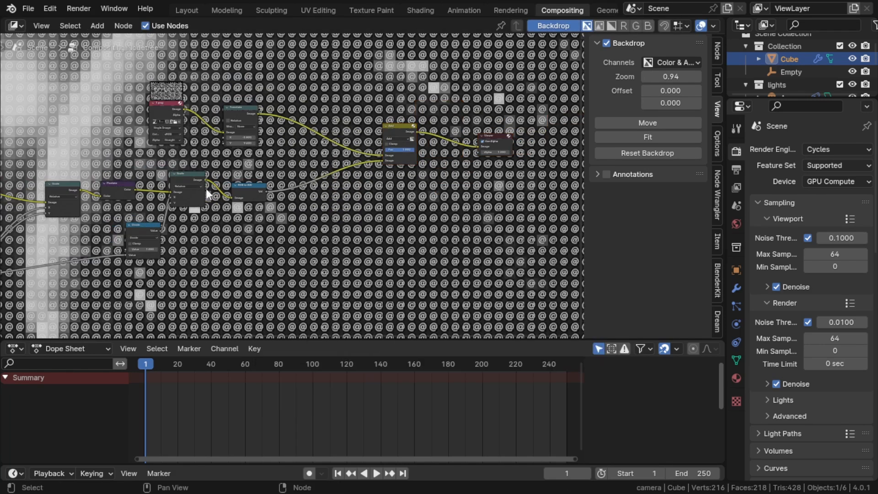
left_click_drag(263, 177, 279, 230)
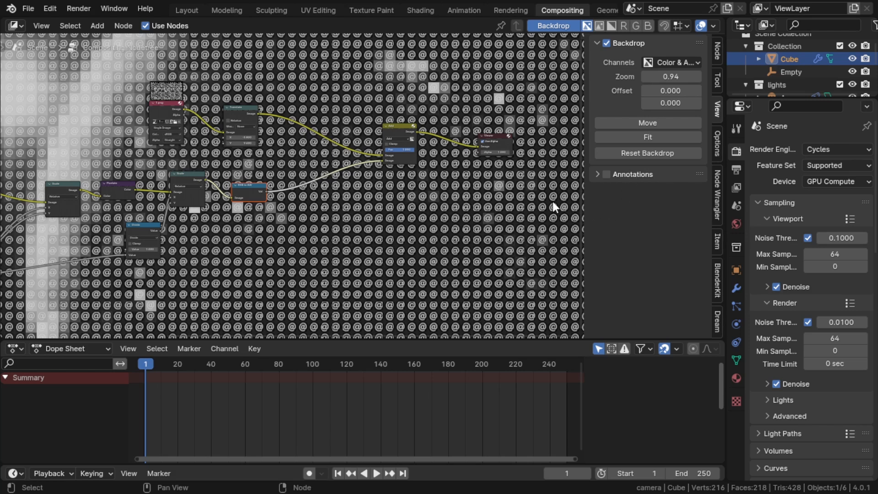
left_click(370, 202)
key("shift+a")
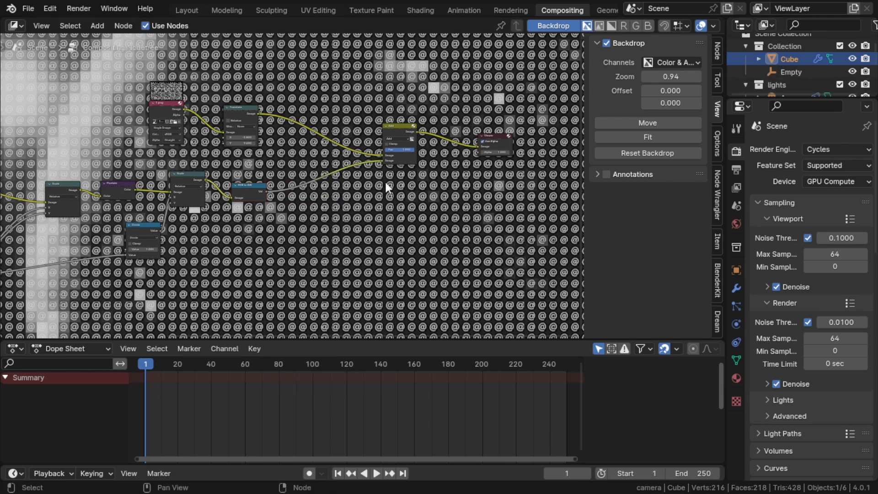
- Add a Color Ramp node and insert it on the link between RGB to BW and the Add node
key("shift+a")
left_click(361, 184)
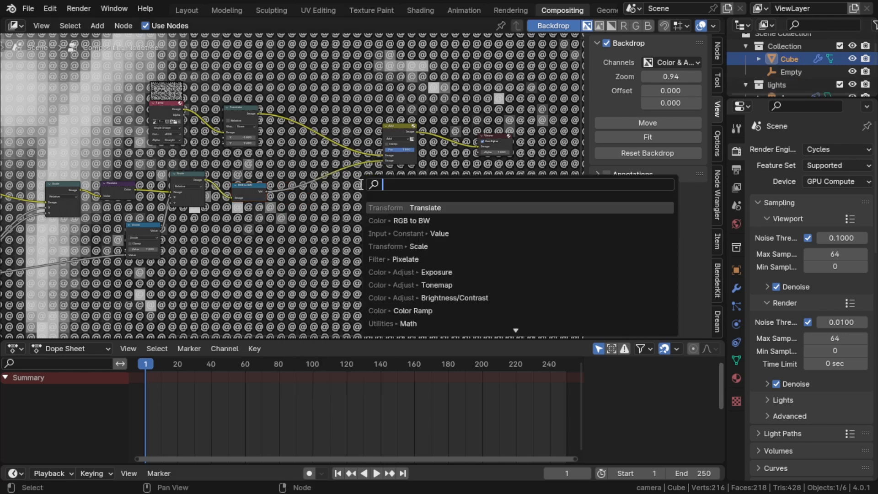
type("color ramp")
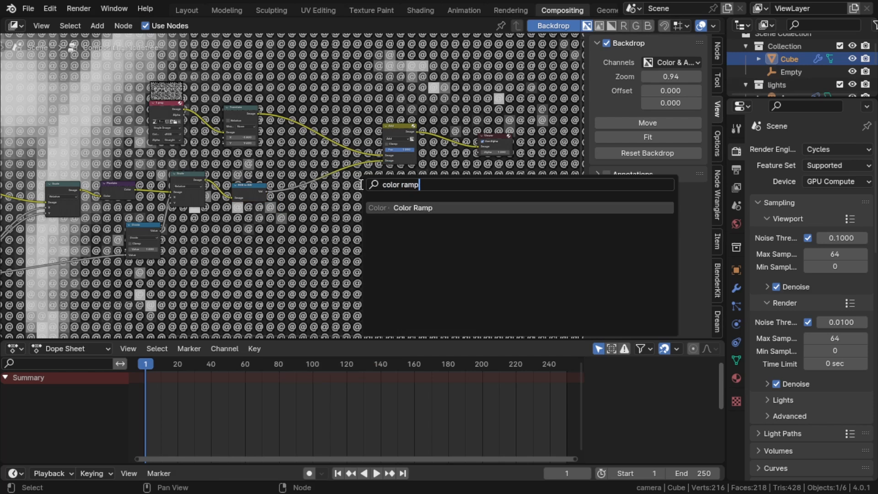
key("Return")
left_click(305, 204)
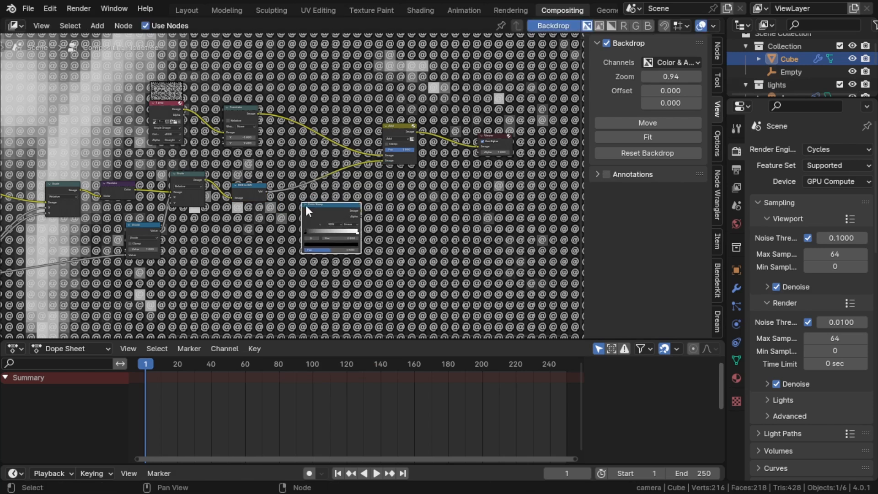
scroll(305, 204, "up", 2)
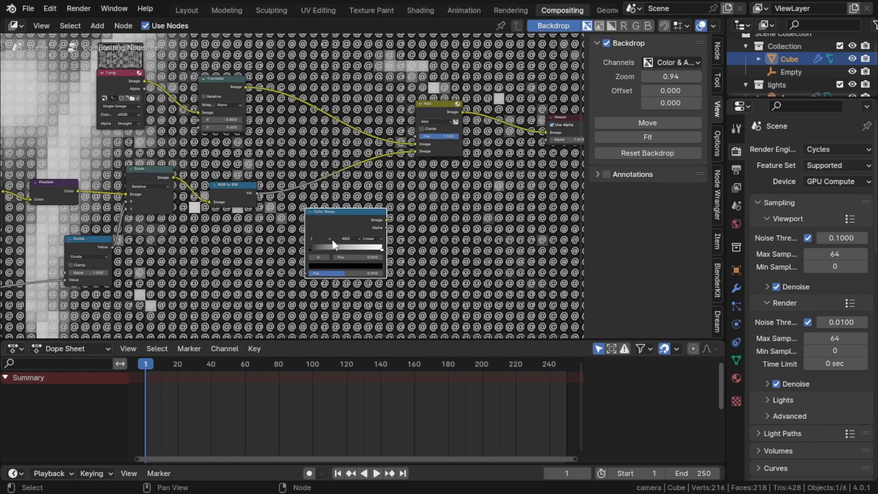
left_click_drag(338, 217, 317, 163)
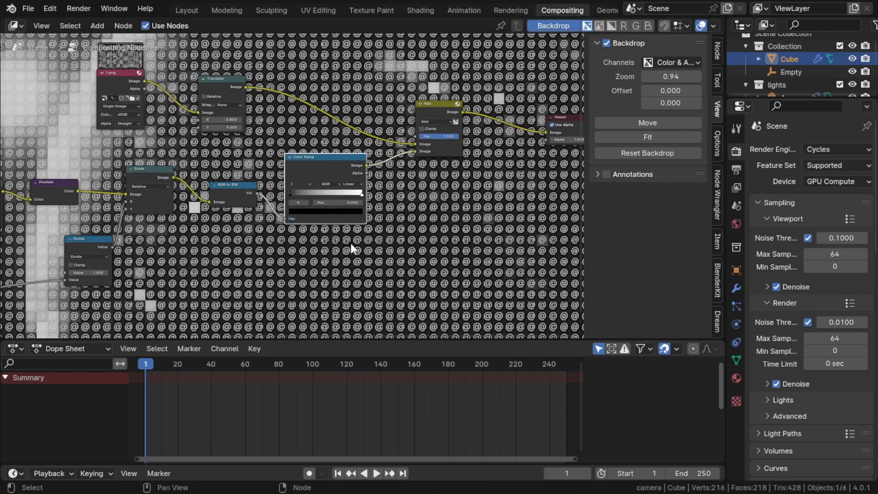
- Connect the Color Ramp's Image output to the Add node's Fac and the Translate output to its second Image input
middle_click_drag(350, 243, 334, 235)
scroll(322, 221, "down", 1)
scroll(316, 207, "up", 3)
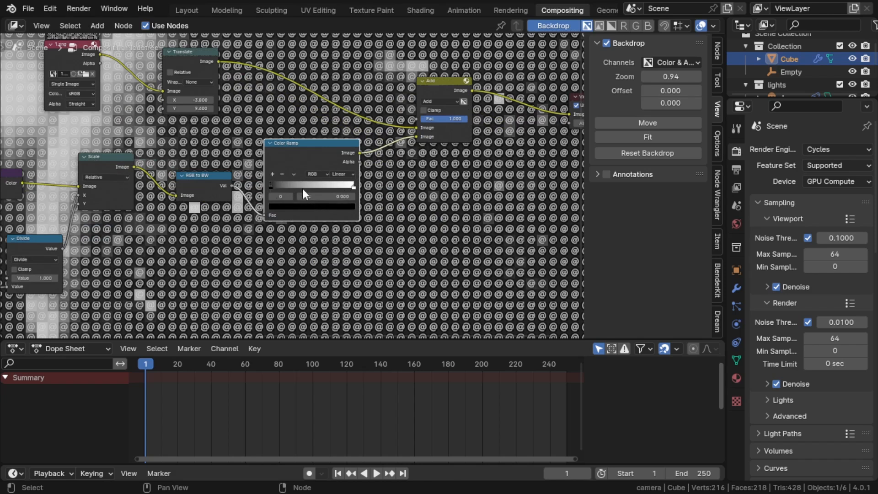
scroll(292, 178, "down", 3)
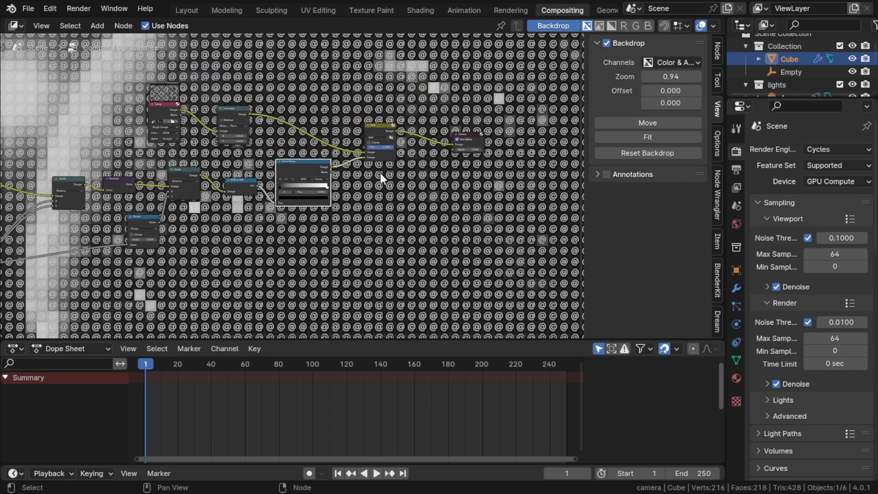
scroll(252, 180, "up", 1)
scroll(252, 180, "up", 1)
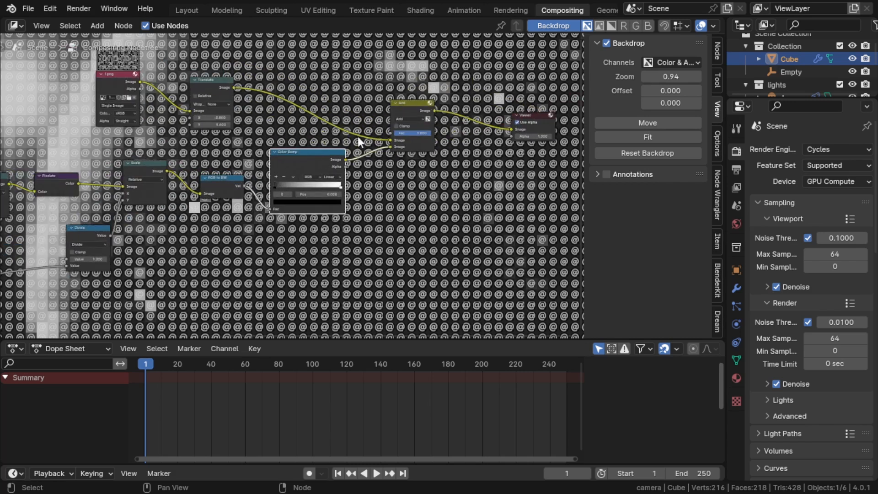
middle_click_drag(353, 160, 327, 162)
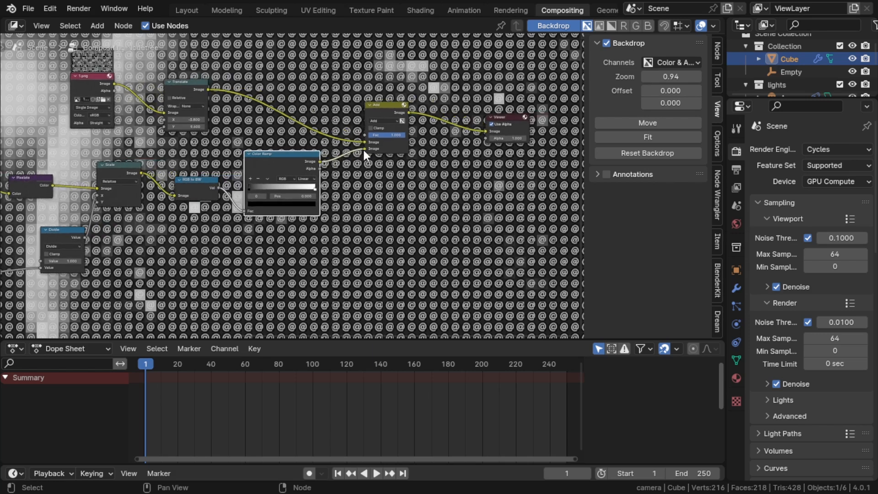
mouse_move(364, 147)
left_mouse_down()
mouse_move(330, 141)
mouse_move(364, 131)
mouse_move(355, 145)
mouse_move(365, 149)
left_mouse_up()
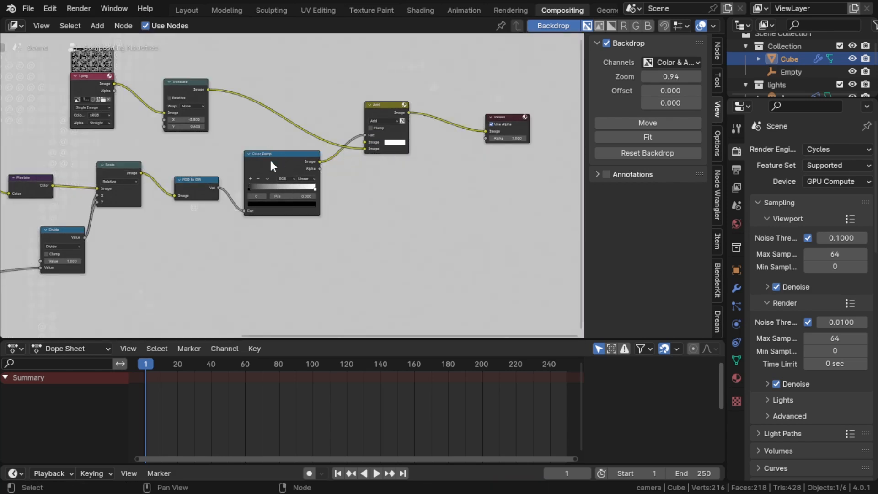
- Change the Add node's unconnected first Image colour to black
left_click(298, 166)
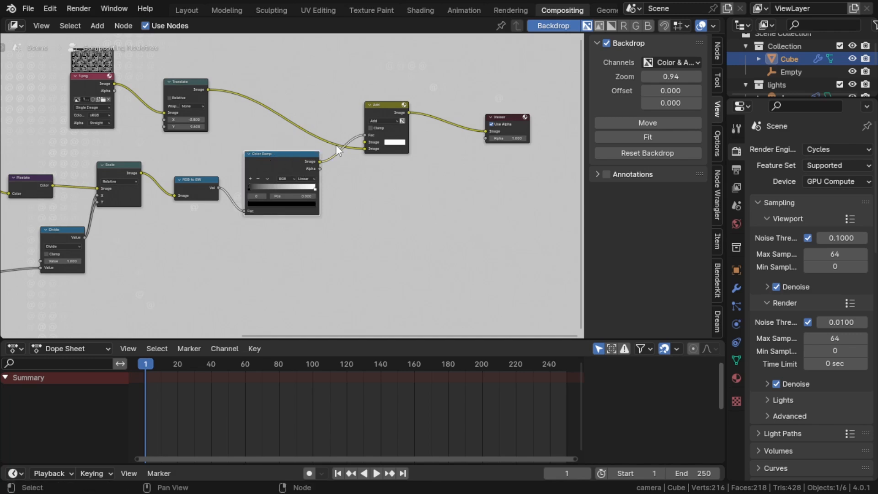
left_click(25, 92)
left_click_drag(26, 93, 223, 103)
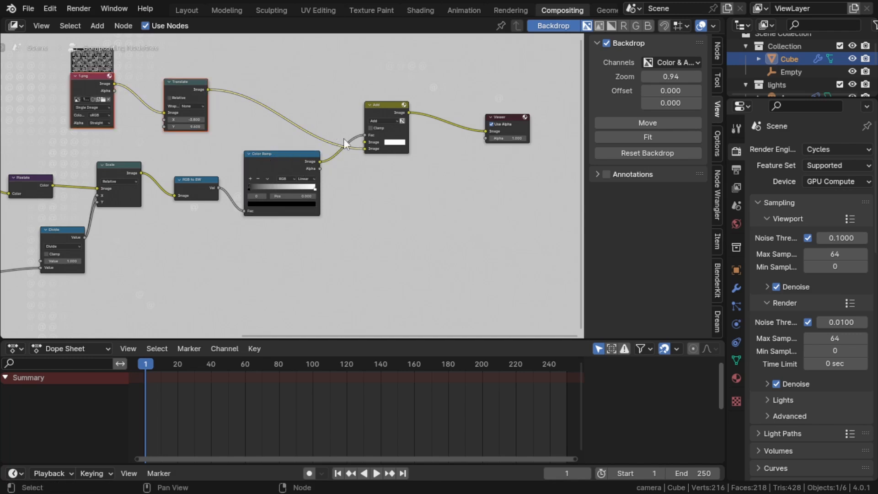
left_click(387, 141)
left_click_drag(449, 65, 449, 98)
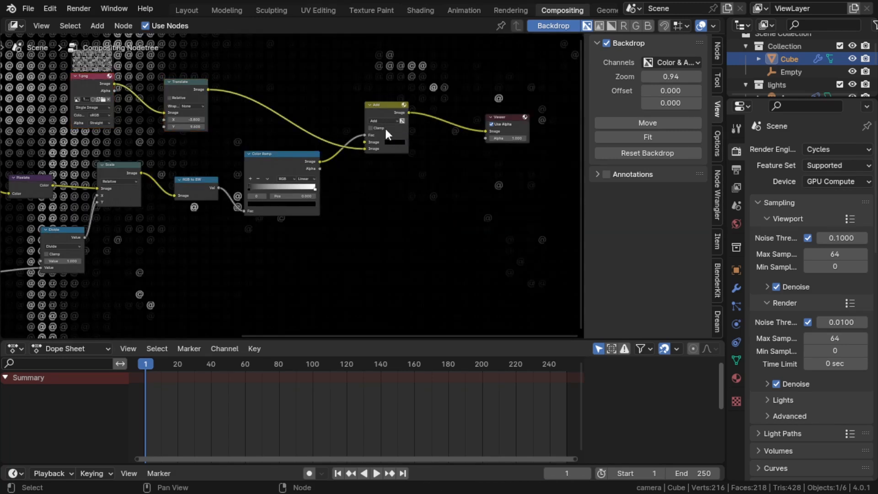
- Change the Add node's blend mode to Value and set the backdrop zoom to 0.45
scroll(375, 86, "up", 2)
scroll(59, 108, "down", 1)
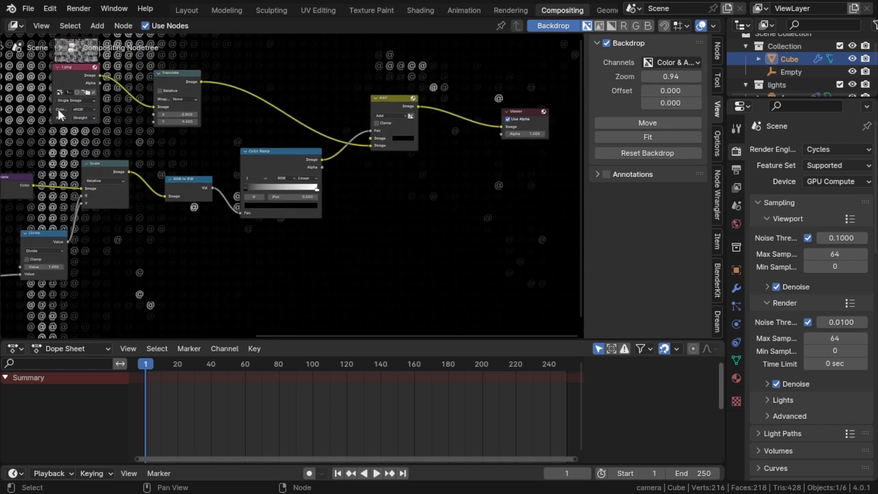
left_click(378, 116)
left_click(383, 282)
mouse_move(671, 77)
left_mouse_down()
mouse_move(640, 77)
mouse_move(665, 77)
left_mouse_up()
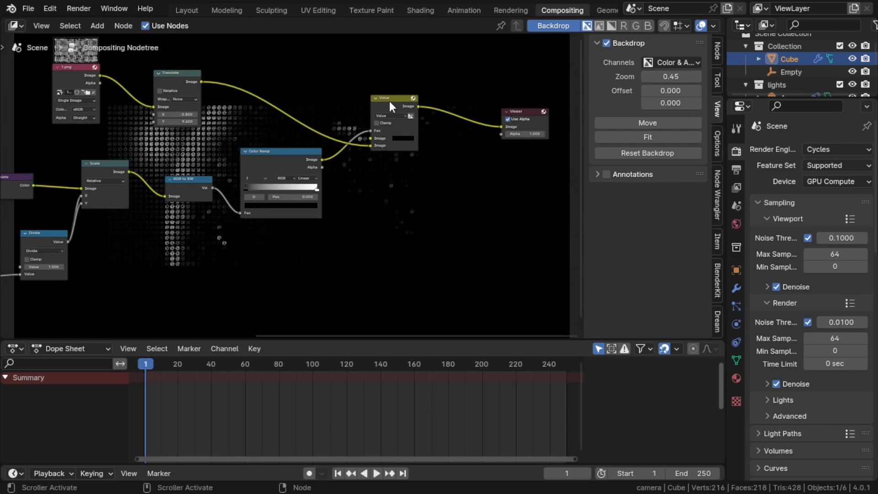
middle_click_drag(269, 137, 295, 133)
scroll(411, 124, "down", 2)
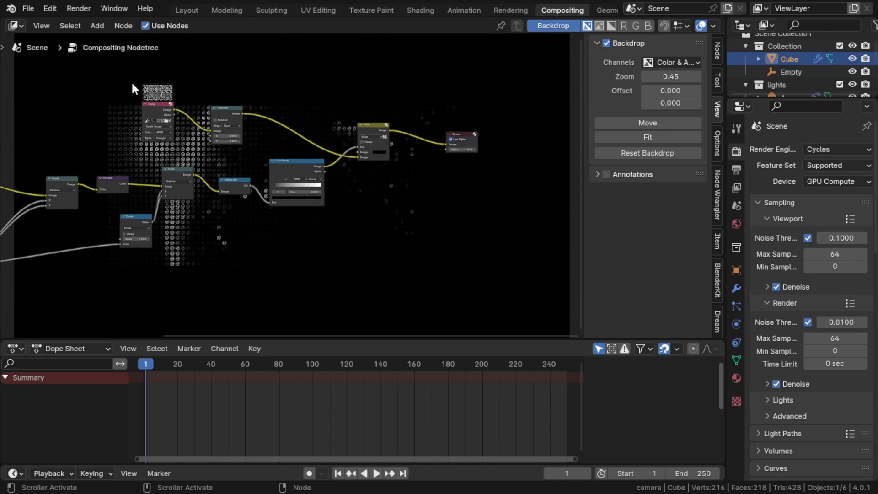
scroll(133, 87, "up", 1)
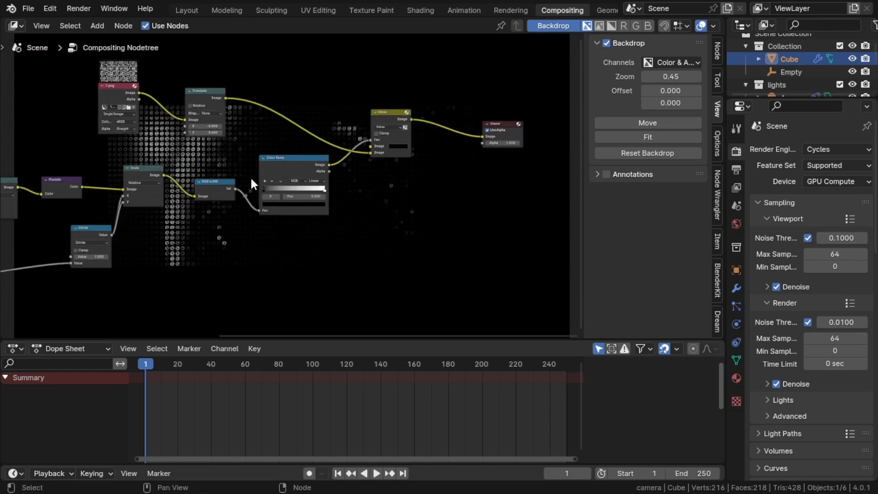
middle_click_drag(327, 158, 272, 142)
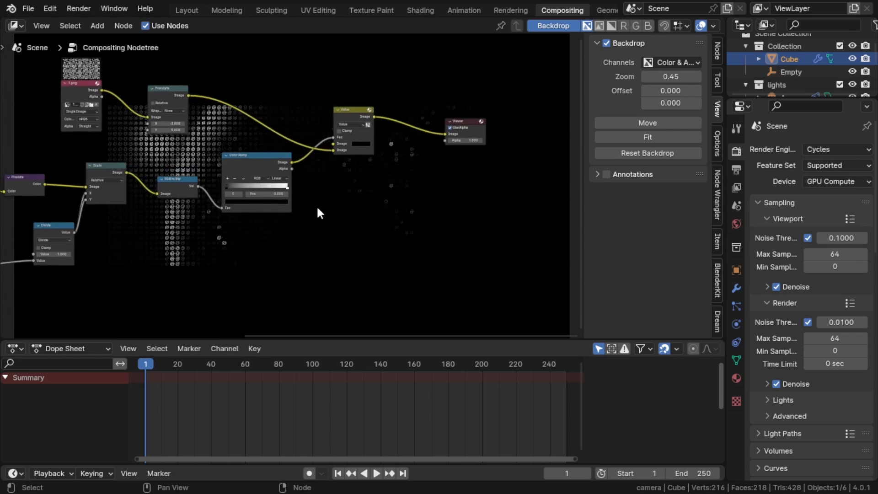
middle_click_drag(242, 114, 271, 126)
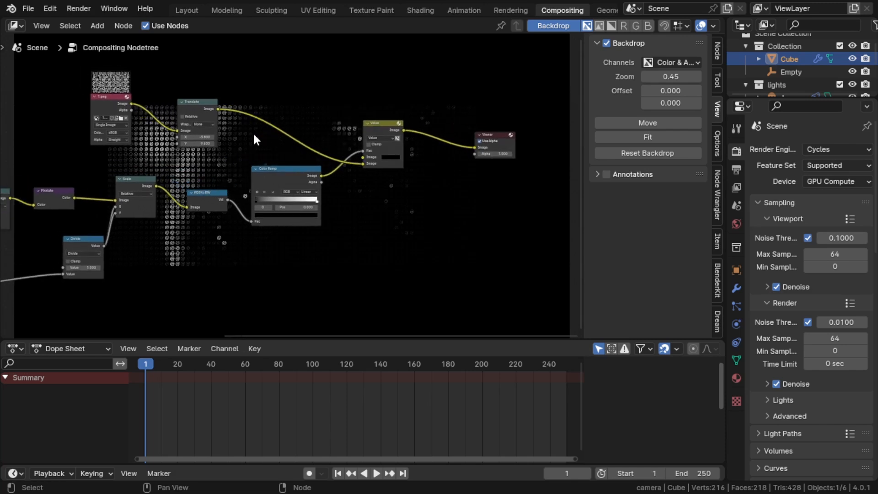
left_click_drag(80, 93, 133, 111)
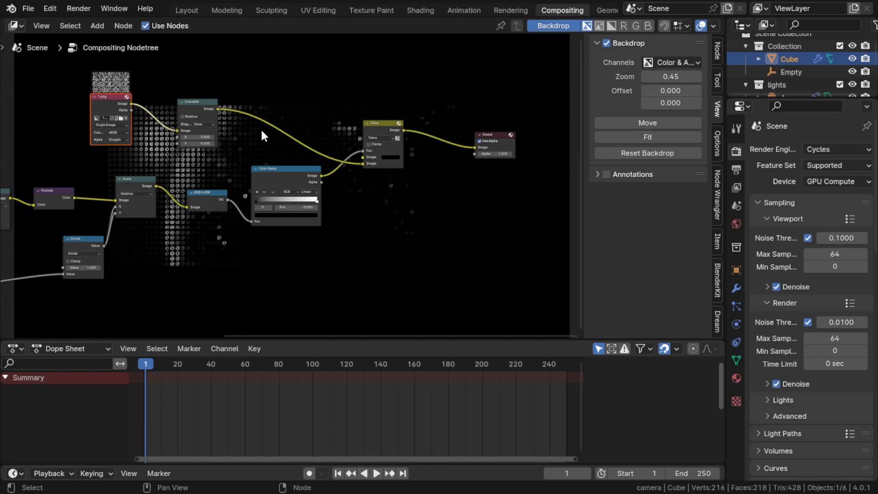
middle_click_drag(265, 130, 239, 100)
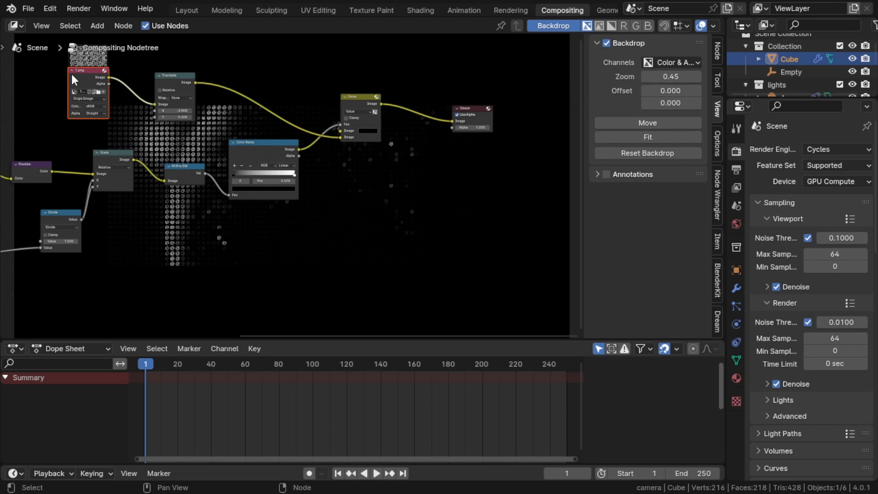
- Move the texture image, Translate, Value and Viewer nodes up above the main chain, and raise the Color Ramp toward them
scroll(100, 86, "down", 2)
left_click_drag(107, 103, 428, 135)
key("g")
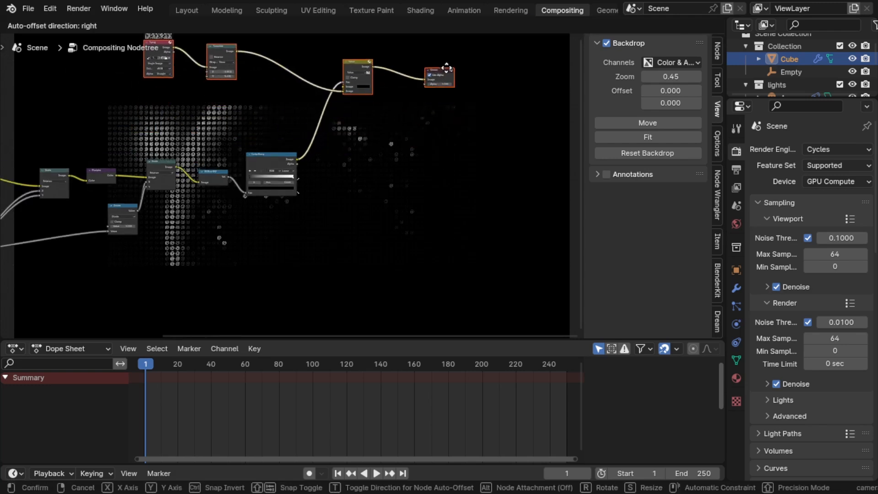
left_click(445, 67)
middle_click_drag(162, 86, 169, 111)
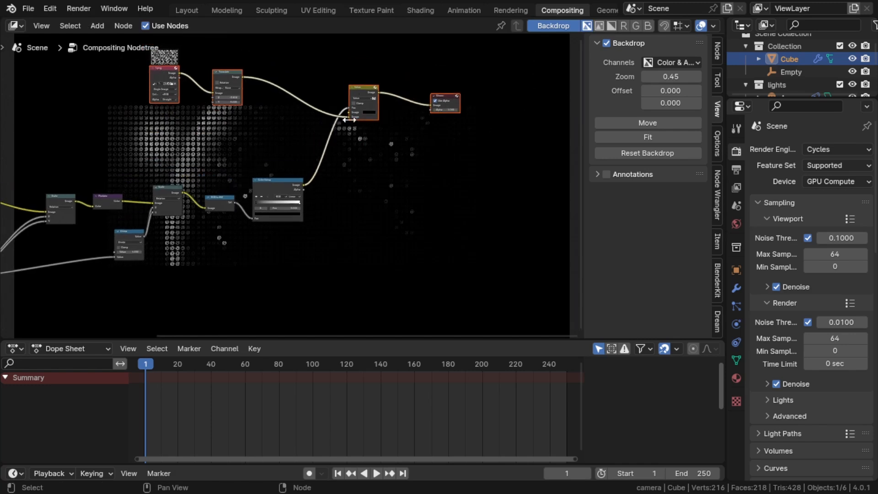
left_click_drag(273, 191, 272, 146)
- Set the Color Ramp's interpolation to Constant
scroll(330, 106, "up", 3)
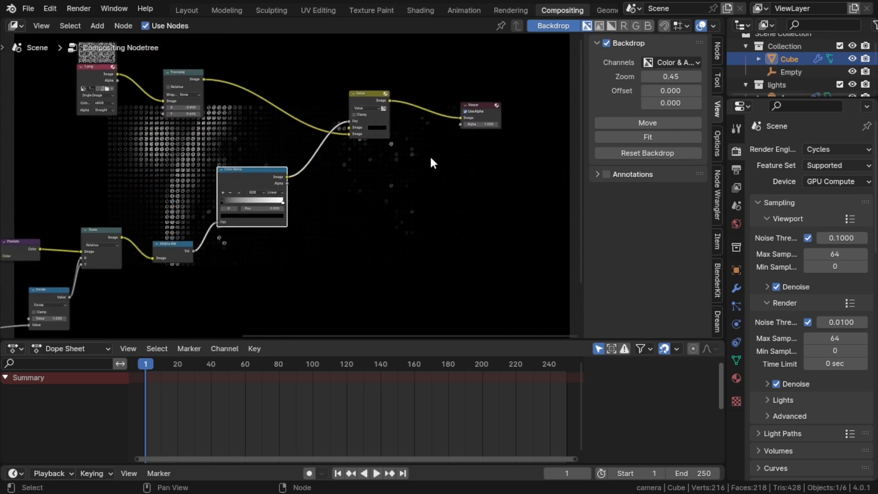
scroll(357, 131, "up", 1)
scroll(331, 176, "up", 1)
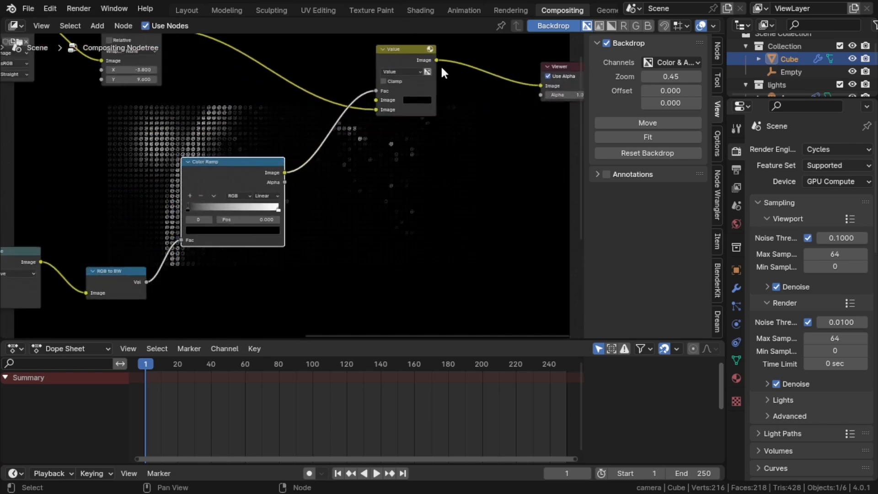
scroll(350, 194, "up", 1)
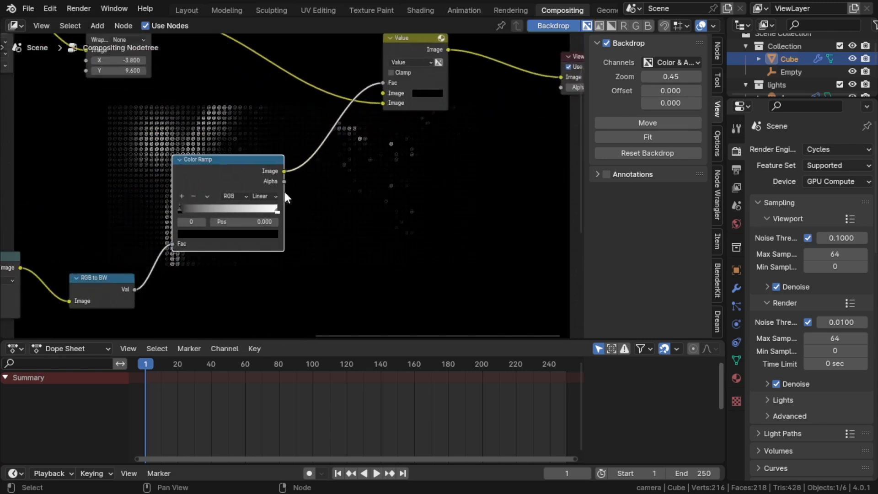
middle_click_drag(292, 197, 305, 156)
scroll(305, 156, "up", 3)
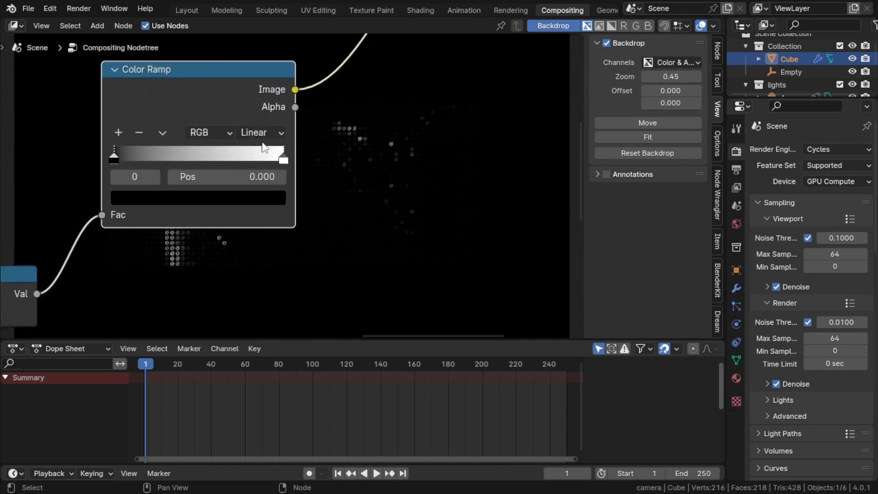
scroll(263, 145, "down", 3)
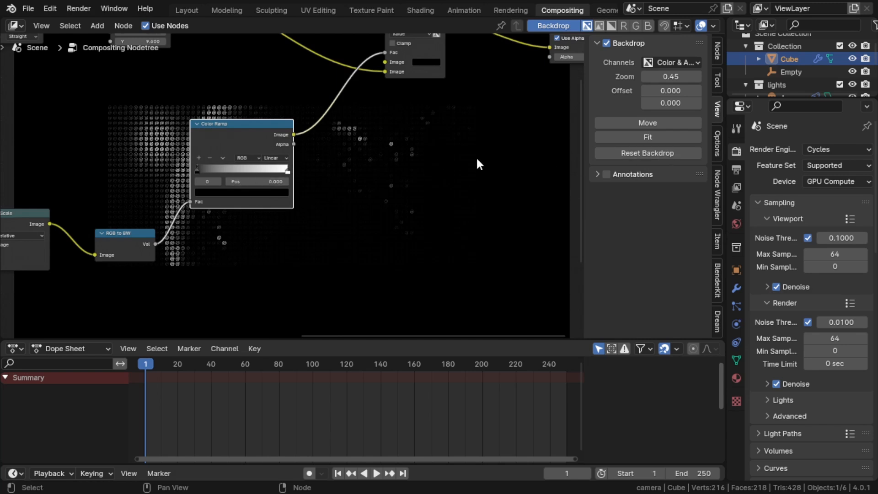
scroll(420, 158, "down", 2)
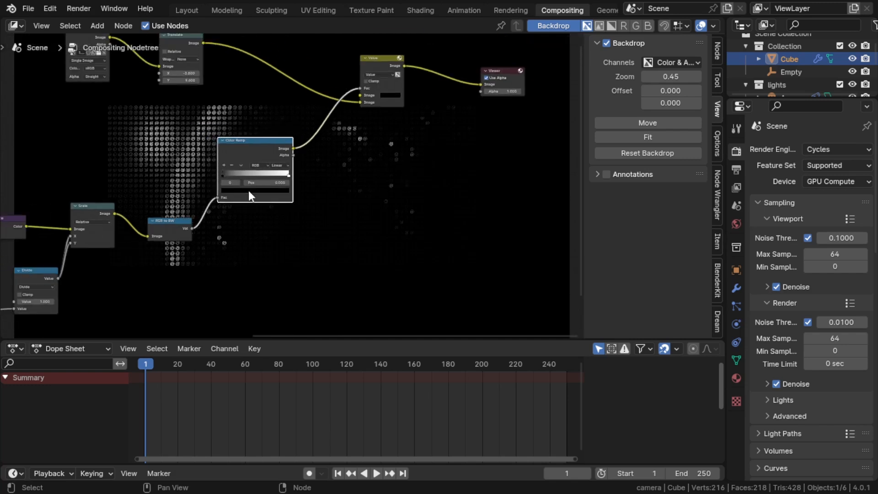
scroll(288, 180, "up", 3)
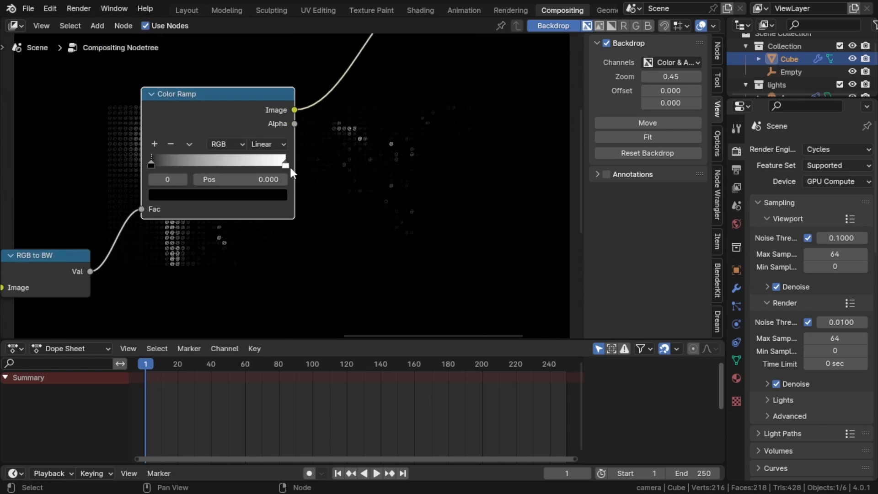
left_click(267, 145)
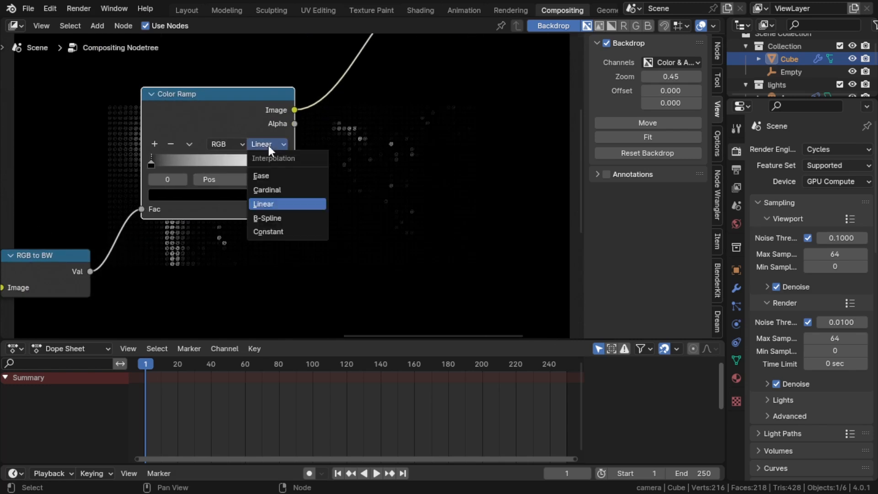
left_click(268, 232)
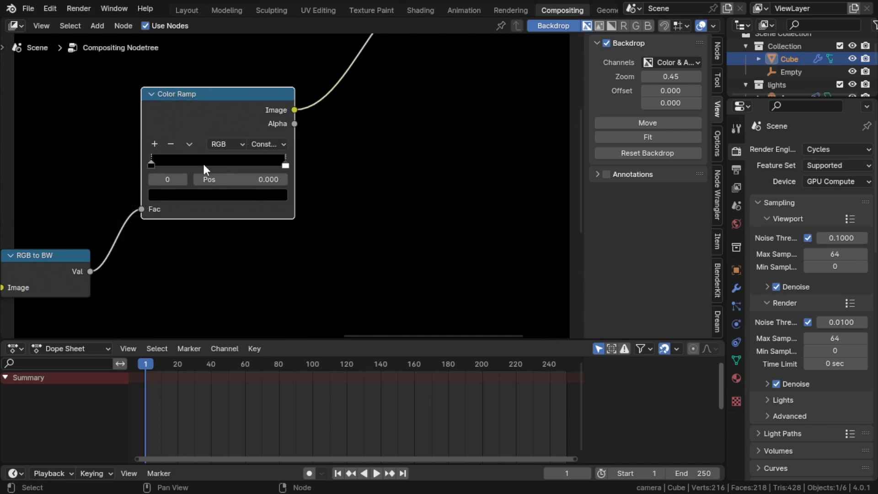
- Move the Color Ramp's white stop down to a position of about 0.7
scroll(308, 167, "down", 5)
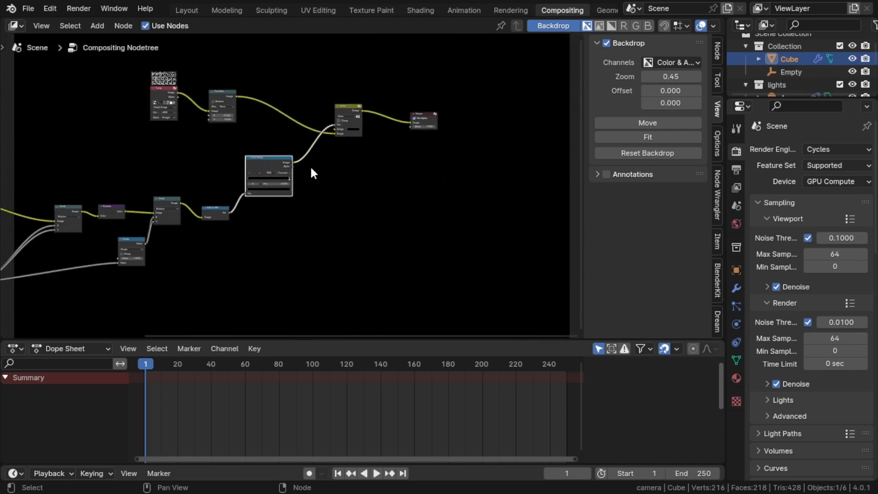
scroll(302, 176, "up", 1)
left_click_drag(288, 176, 267, 182)
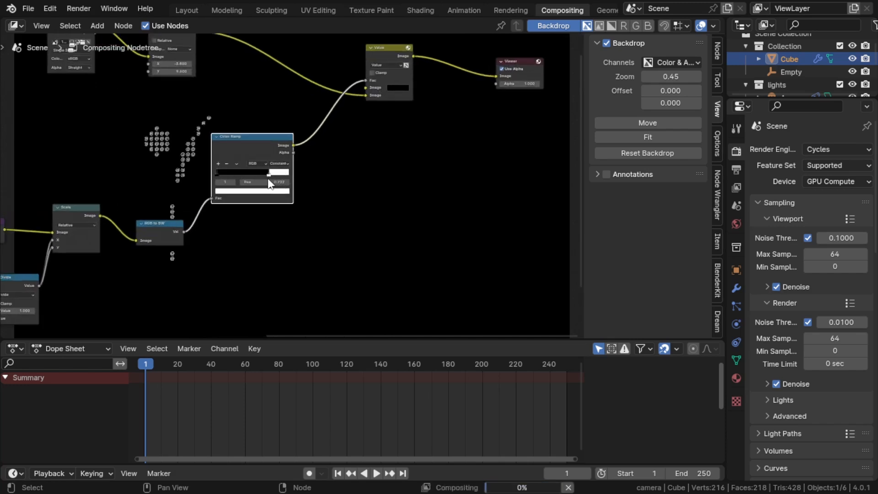
- Set the backdrop zoom to 0.51
scroll(240, 110, "down", 4)
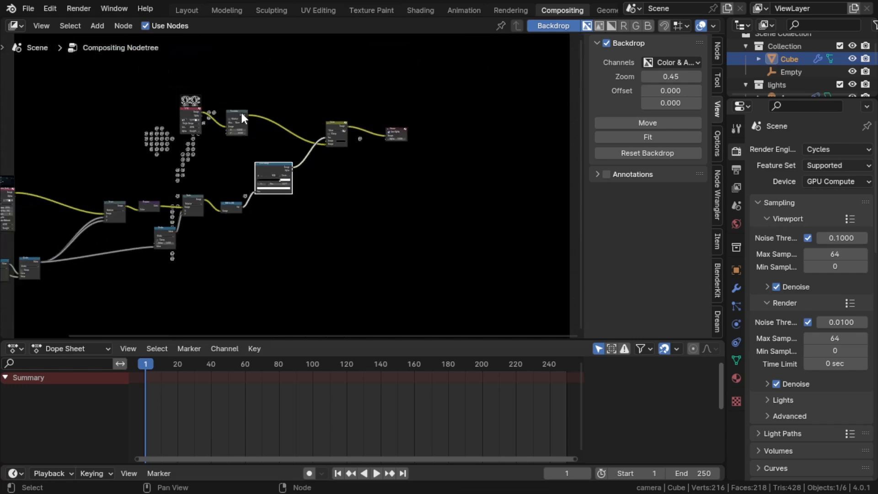
mouse_move(670, 76)
left_mouse_down()
mouse_move(649, 76)
mouse_move(669, 77)
left_mouse_up()
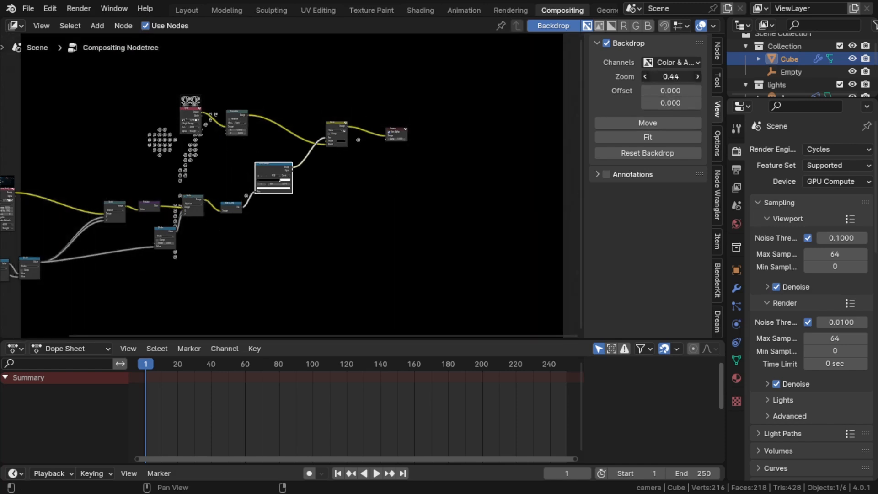
left_click_drag(670, 77, 672, 76)
scroll(244, 159, "up", 4)
scroll(243, 121, "down", 5)
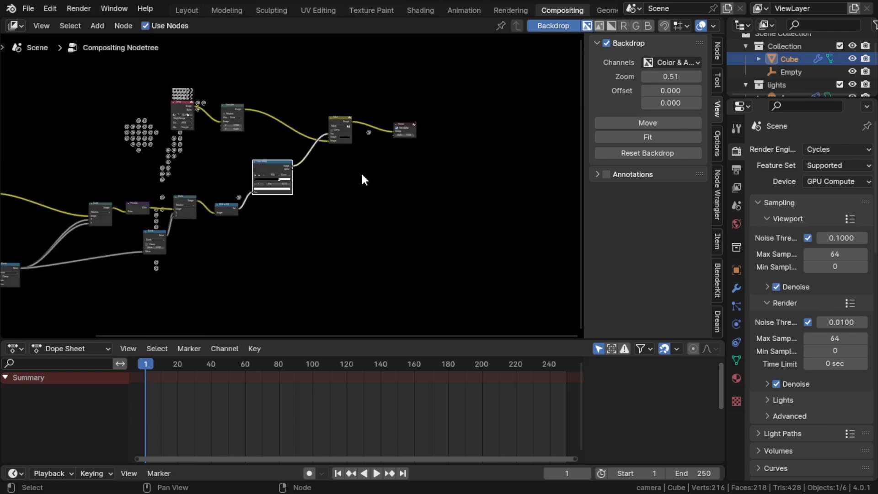
- Lower the Value node beside the Color Ramp, then duplicate both linked nodes and place the copies directly below
scroll(193, 103, "up", 2)
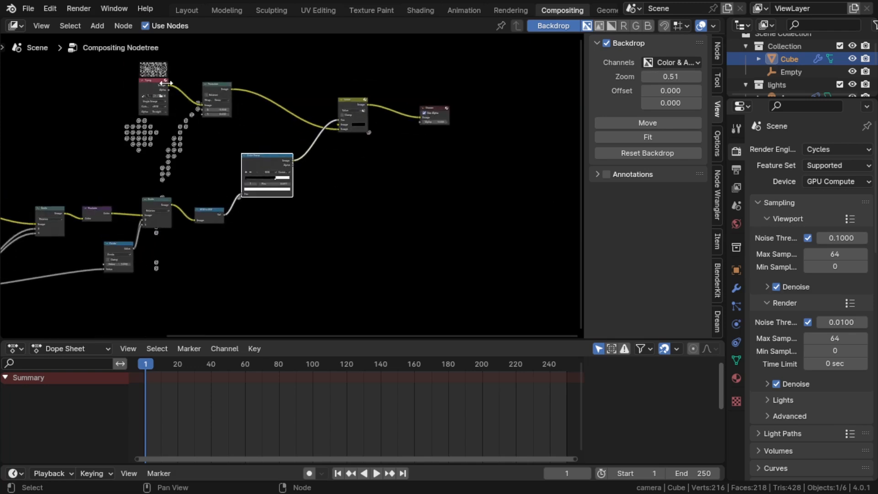
left_click_drag(135, 101, 171, 132)
left_click_drag(363, 108, 352, 158)
left_click(264, 157, "shift")
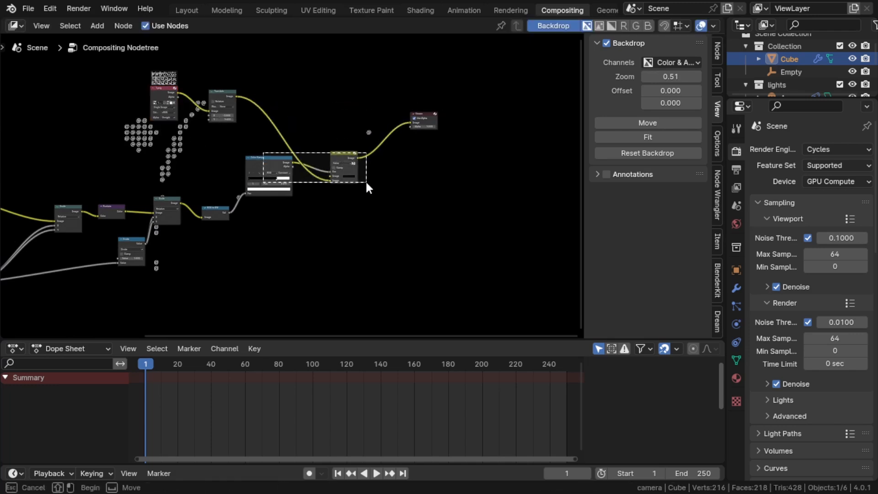
key("shift+d")
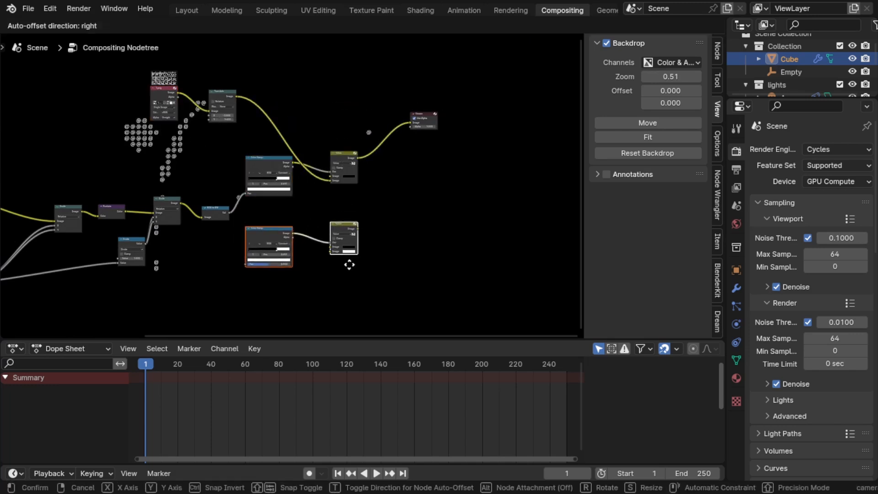
left_click(348, 270)
scroll(347, 277, "up", 2)
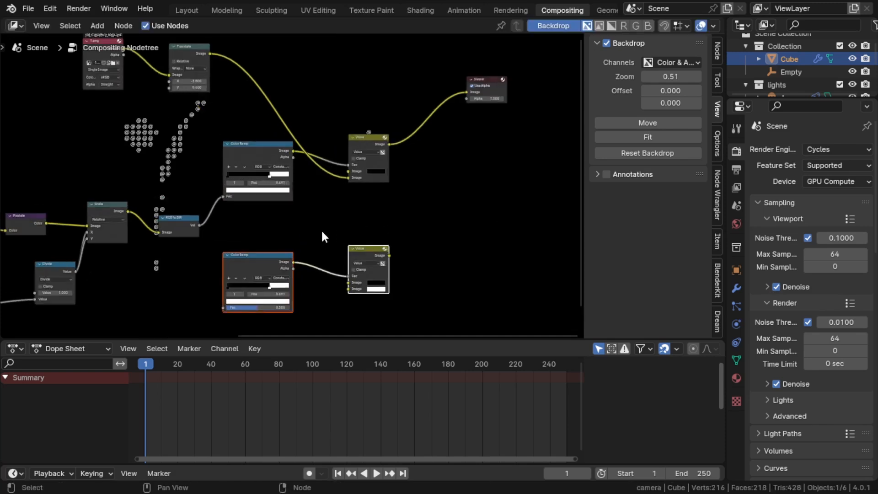
- Duplicate the 1.png image and Translate nodes below the chain, and connect the copied Translate to the lower Value node's second image input
scroll(303, 212, "down", 1)
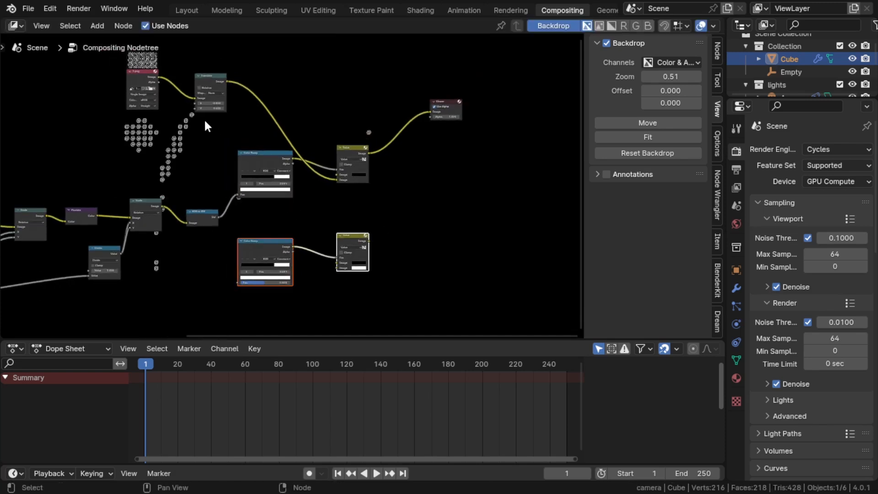
left_click_drag(100, 77, 231, 98)
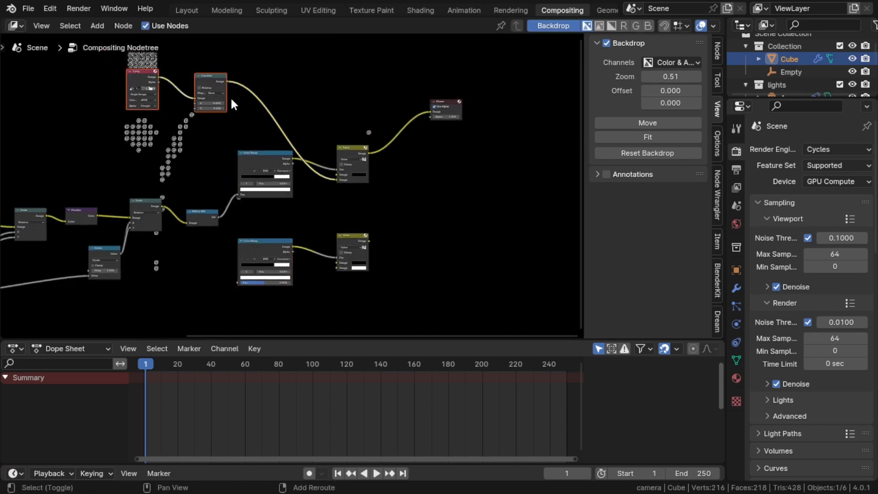
key("shift+d")
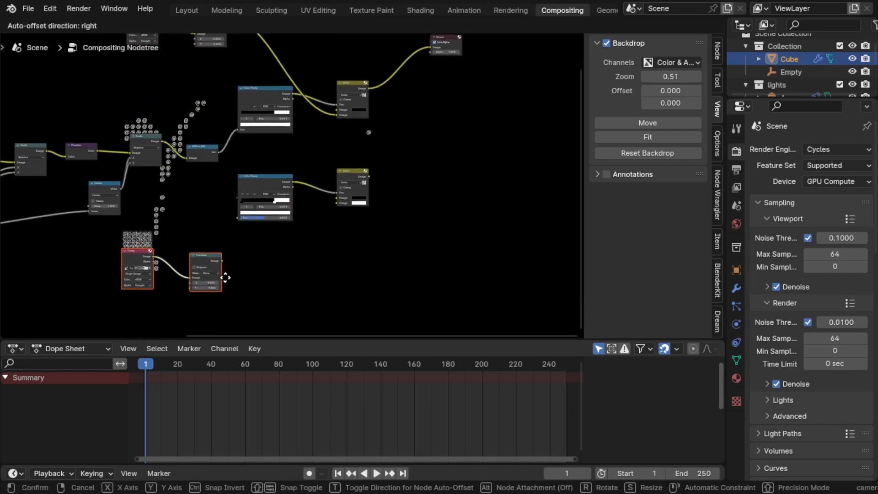
left_click(230, 286)
left_click_drag(226, 270, 293, 243)
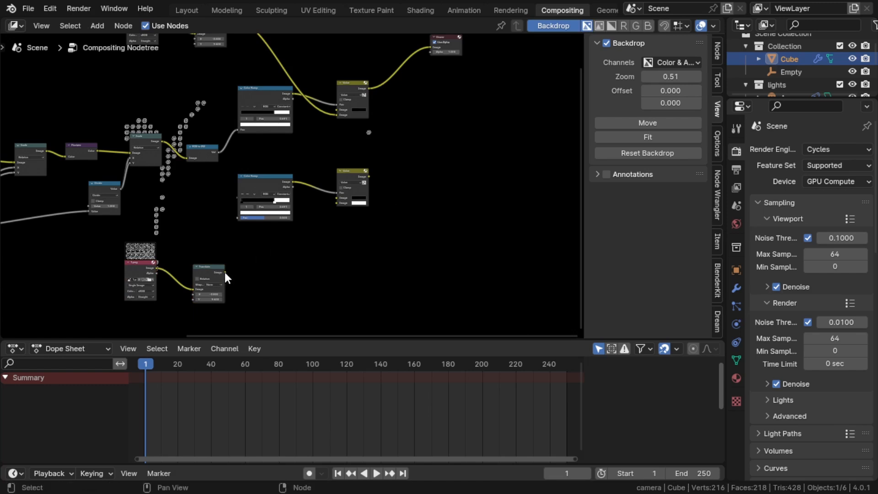
left_click_drag(225, 272, 341, 201)
- Add an Add mix node between the two branches and the Viewer, with the upper Value node's output as its first image
middle_click_drag(168, 278, 193, 304)
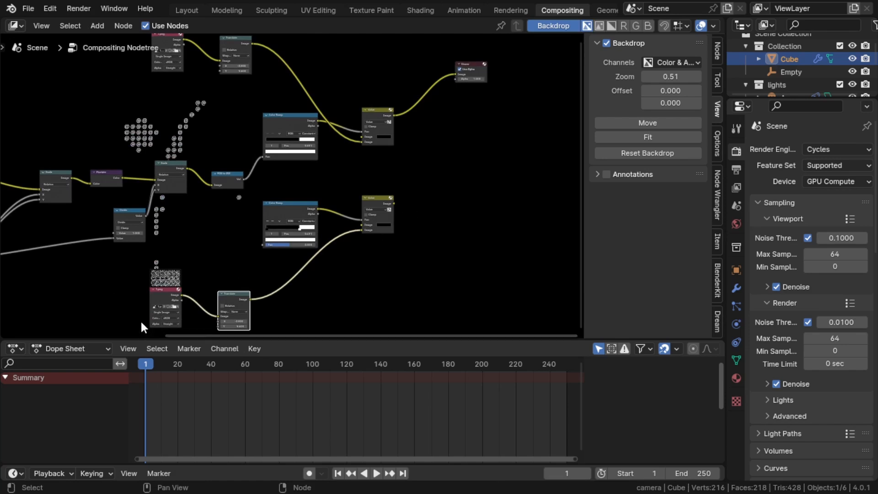
middle_click_drag(157, 297, 164, 270)
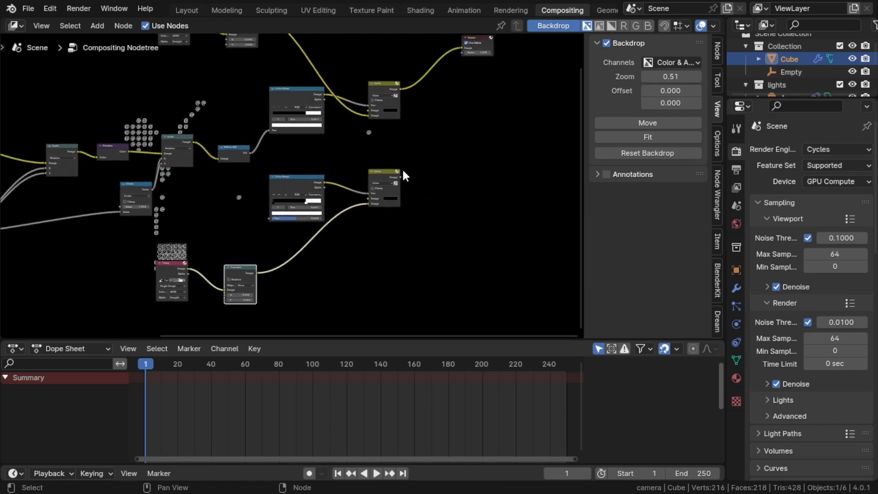
left_click_drag(400, 176, 464, 115)
left_click(429, 109)
left_click_drag(401, 90, 407, 97)
left_click(450, 120)
left_click_drag(408, 87, 455, 118)
type("a")
key("Return")
left_click(441, 153)
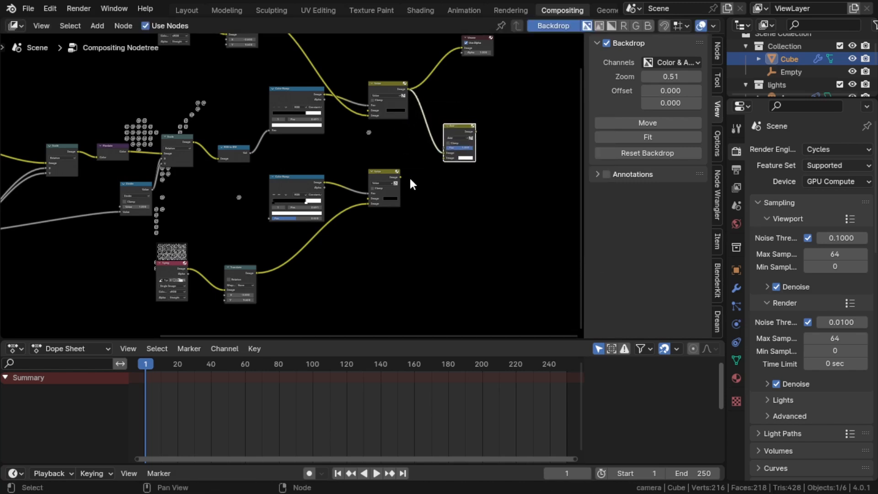
- Connect the lower Value node to the Add node's second image input and the Add node's output to the Viewer
left_click_drag(400, 178, 447, 161)
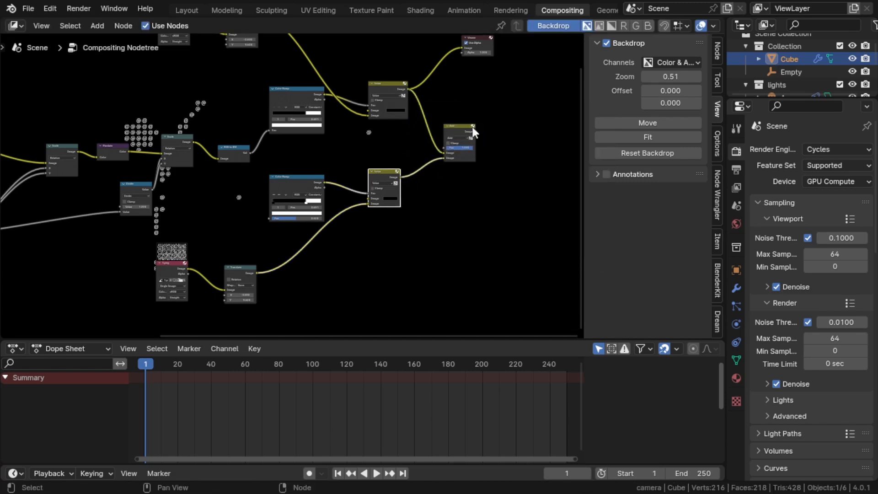
left_click_drag(476, 130, 528, 76)
key("g")
- Bring 2.png from the stylized ascii texture blender folder into the node tree and connect its image to the lower Translate node
middle_click_drag(231, 151, 286, 82)
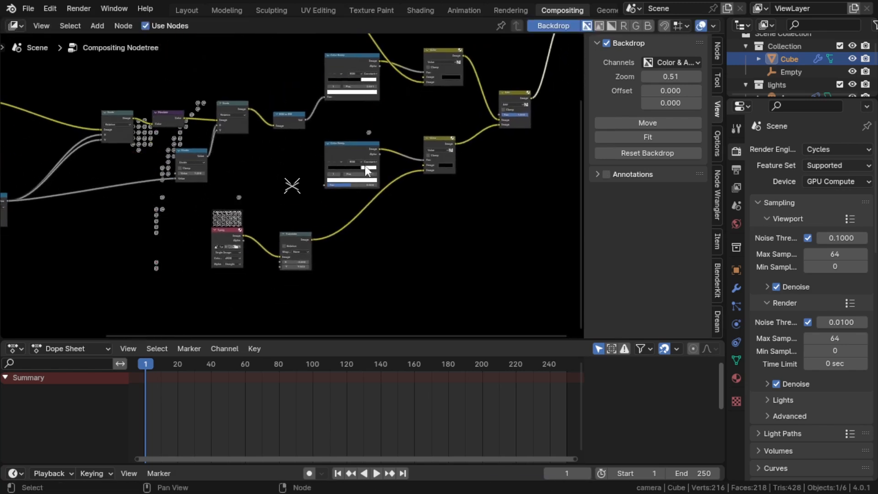
left_click(226, 250)
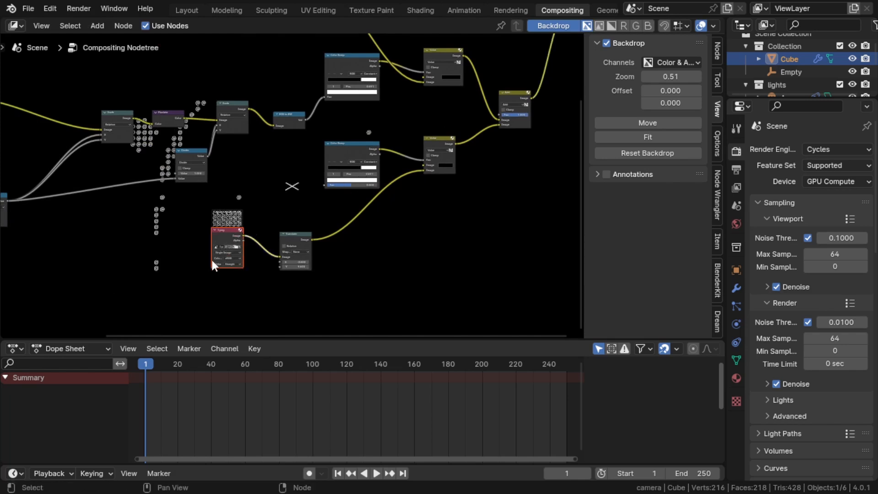
key("alt+Tab")
double_click(273, 184)
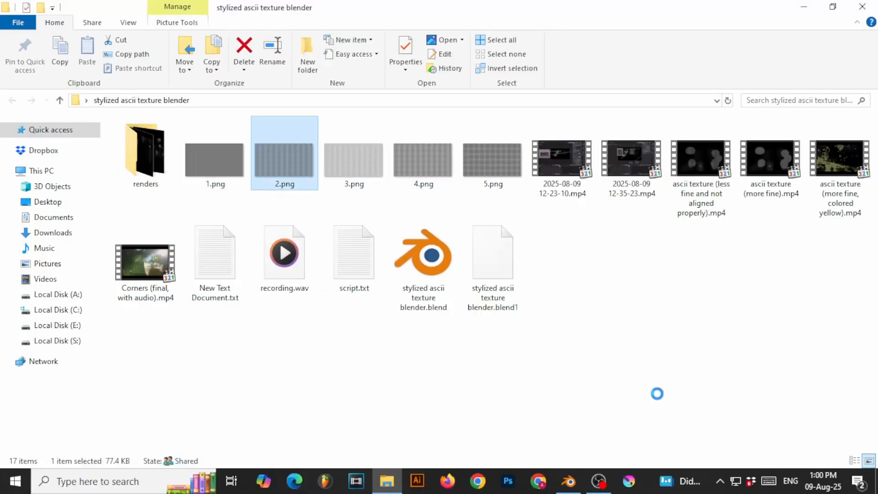
left_click(567, 480)
left_click_drag(216, 248, 177, 259)
scroll(177, 259, "up", 2)
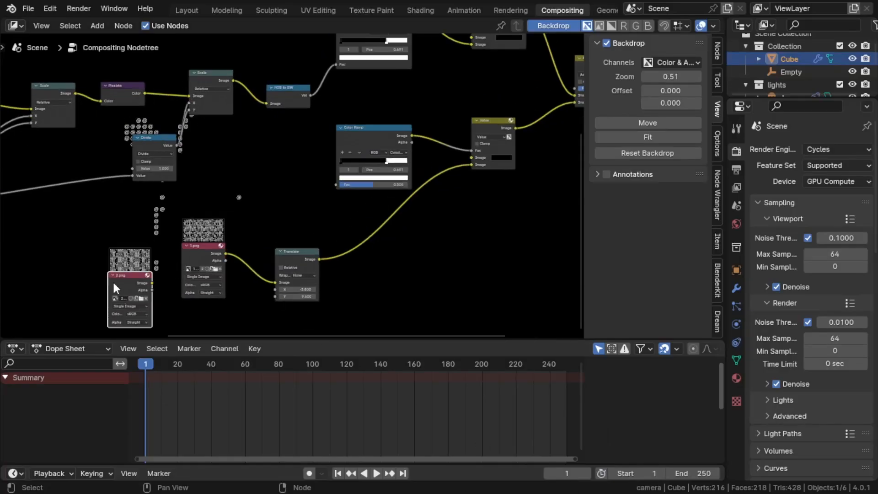
left_click_drag(152, 283, 276, 282)
- Delete the lower branch's 1.png image node and move the 2.png node into its place
left_click(199, 257)
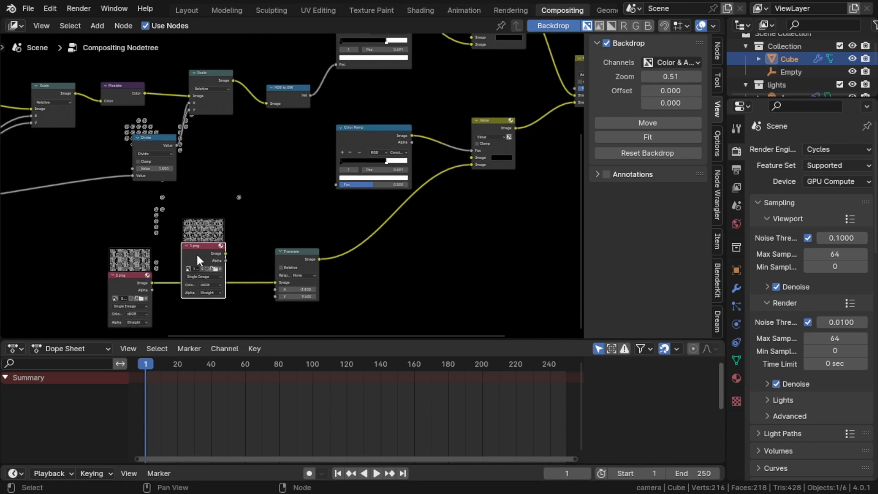
key("x")
left_click_drag(118, 281, 186, 255)
- Move the lower Color Ramp's white stop to about 0.5 and connect the RGB to BW output to its factor input
middle_click_drag(517, 249, 435, 308)
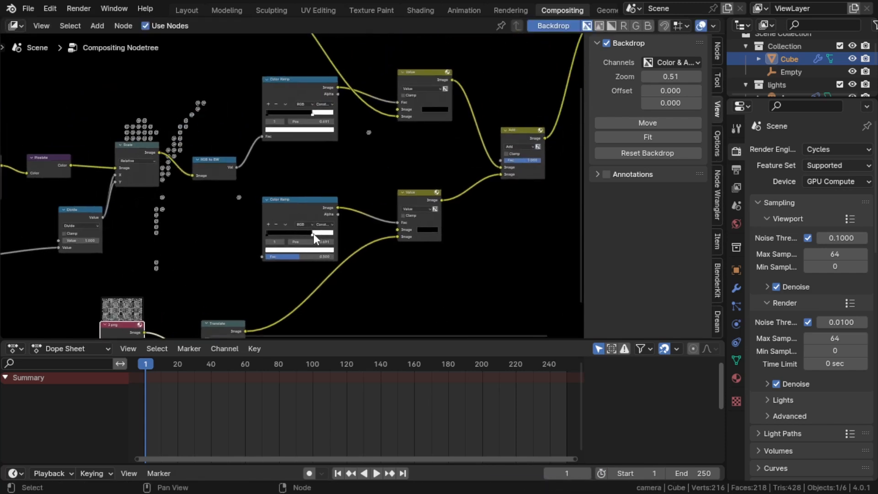
left_click_drag(314, 234, 303, 234)
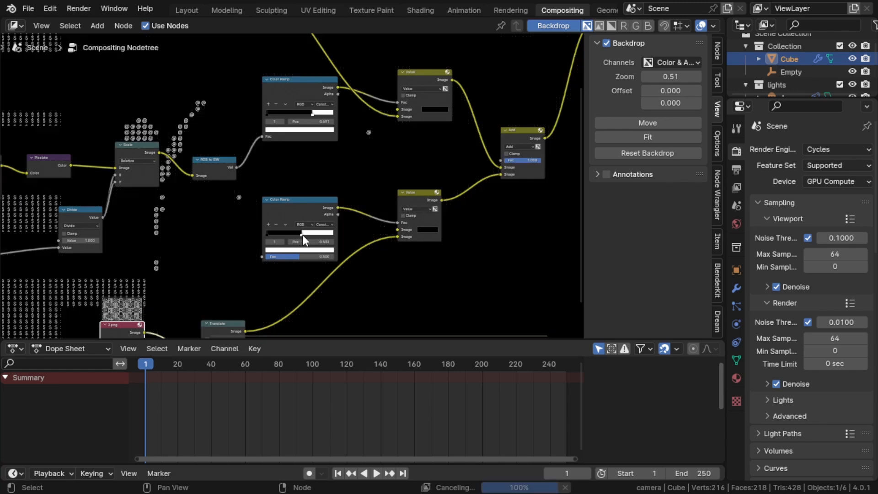
left_click_drag(301, 234, 299, 235)
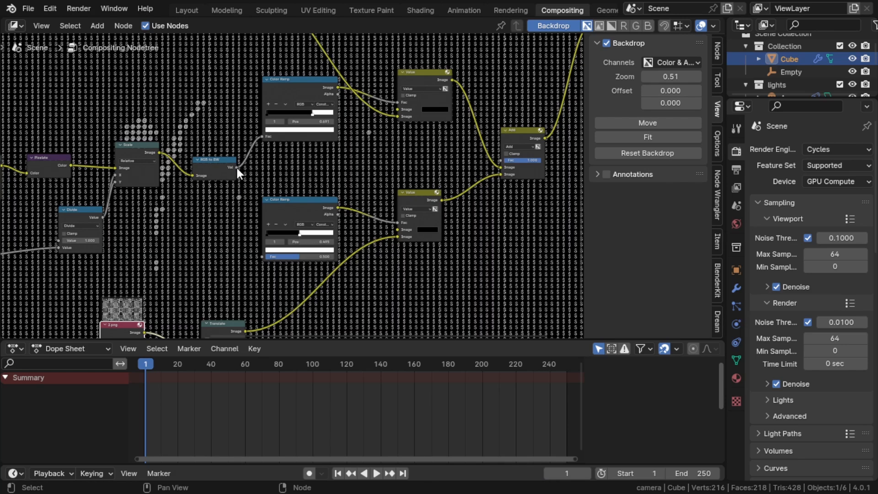
left_click_drag(236, 167, 262, 257)
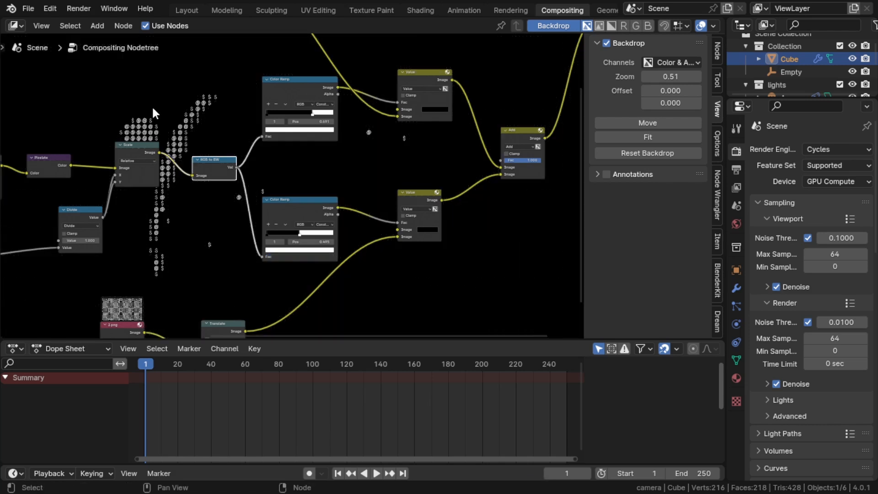
- Set the backdrop zoom to 0.98 and examine which ASCII characters cover the bright and mid brightness areas
mouse_move(675, 77)
left_mouse_down()
mouse_move(659, 77)
mouse_move(668, 77)
left_mouse_up()
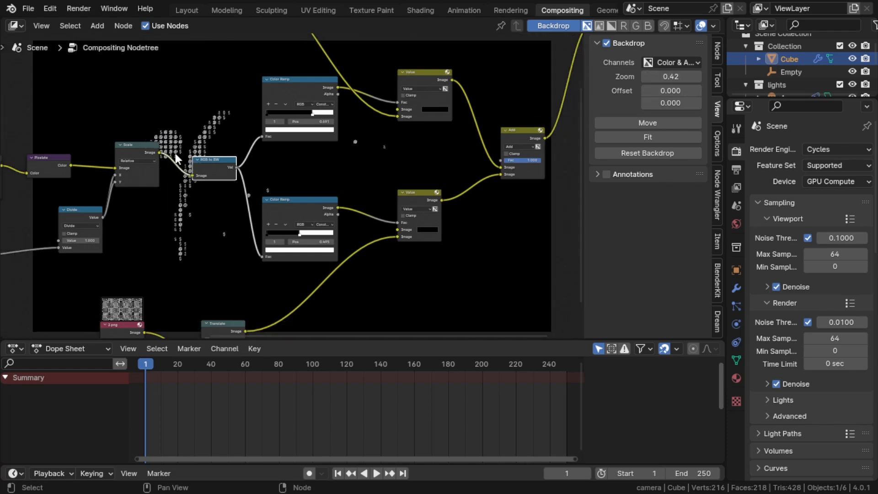
left_click_drag(671, 77, 688, 77)
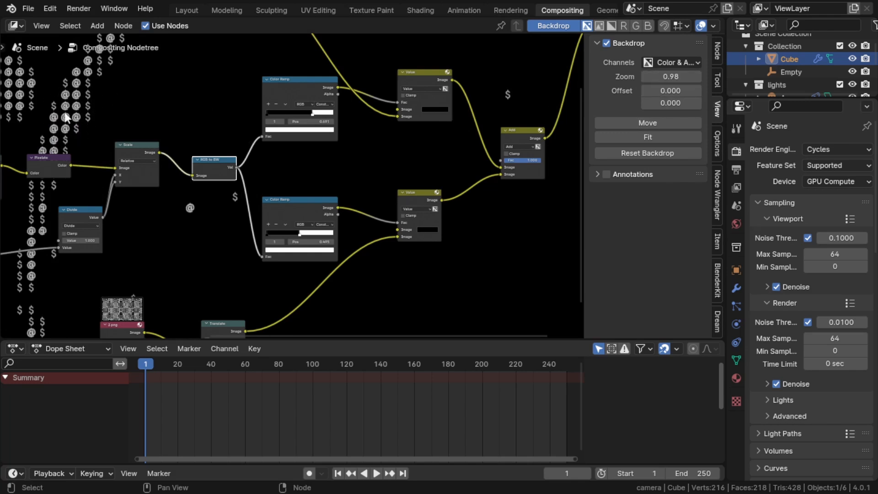
middle_click_drag(323, 100, 346, 227)
middle_click_drag(189, 213, 196, 150)
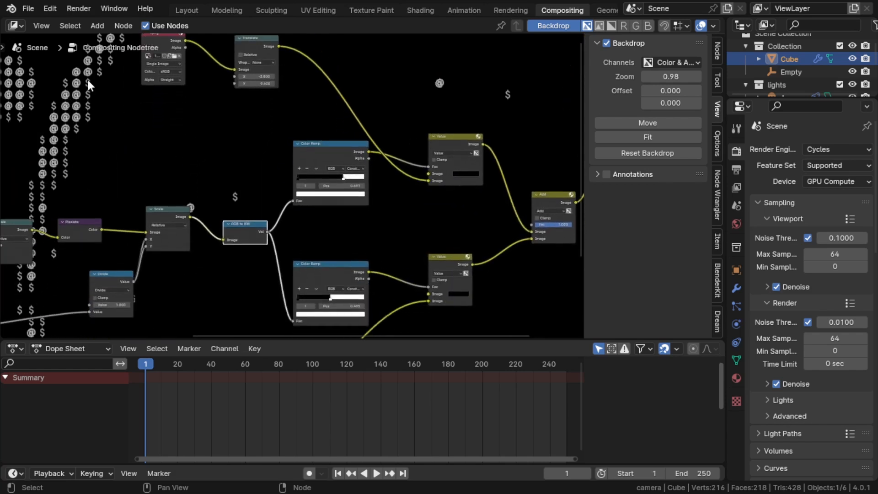
middle_click_drag(281, 312, 242, 215)
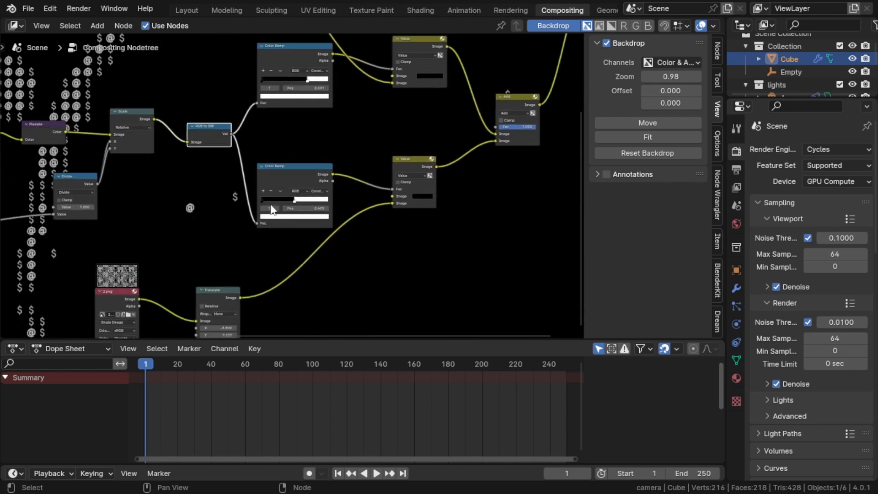
- Fine-tune the lower Color Ramp's white stop to about 0.52
scroll(425, 214, "up", 1)
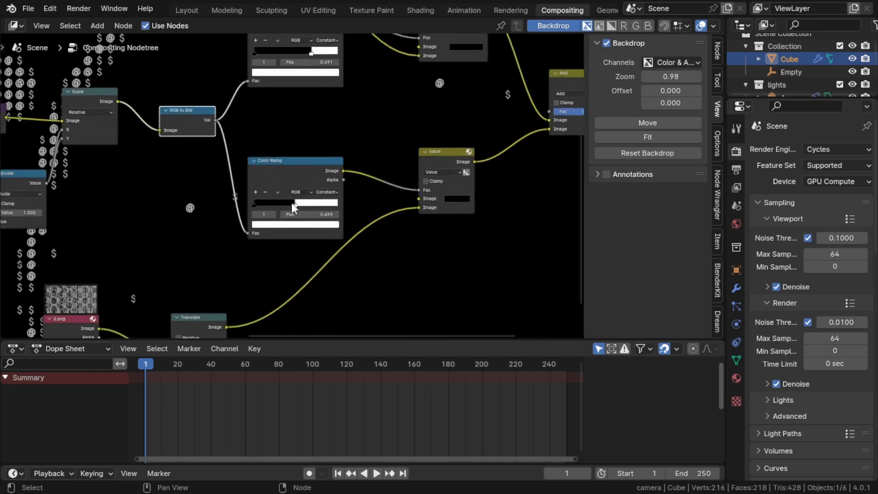
mouse_move(303, 208)
left_mouse_down()
mouse_move(259, 208)
mouse_move(308, 212)
mouse_move(297, 213)
left_mouse_up()
- Examine the two texture branches in the node tree, selecting the upper branch's Color Ramp and Value nodes
scroll(297, 213, "down", 8)
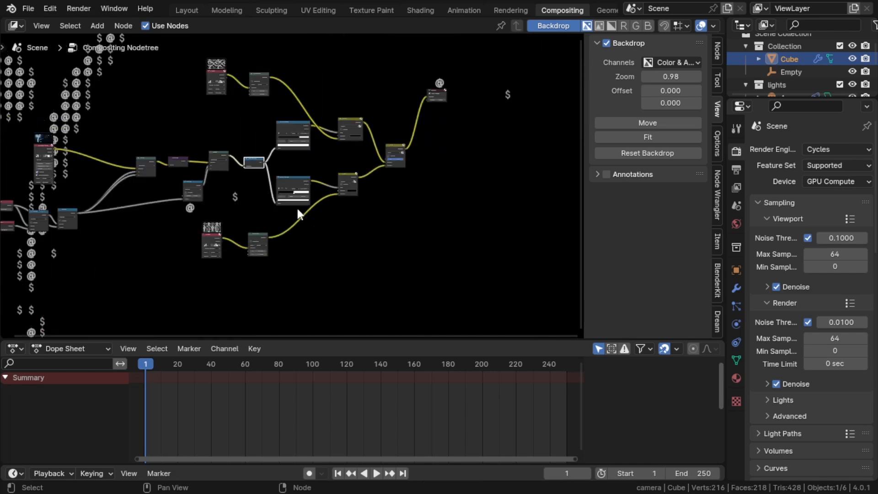
scroll(270, 250, "up", 3)
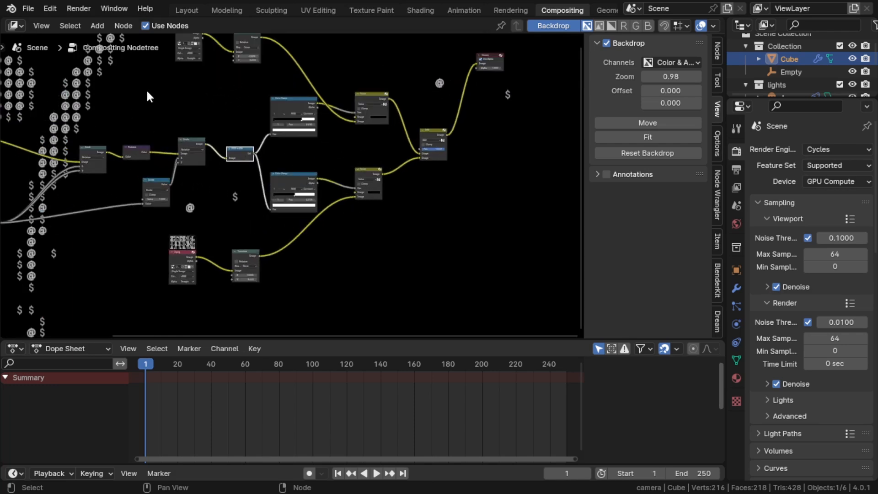
scroll(274, 114, "down", 1)
scroll(282, 145, "up", 2)
scroll(281, 145, "down", 2)
scroll(262, 209, "up", 2)
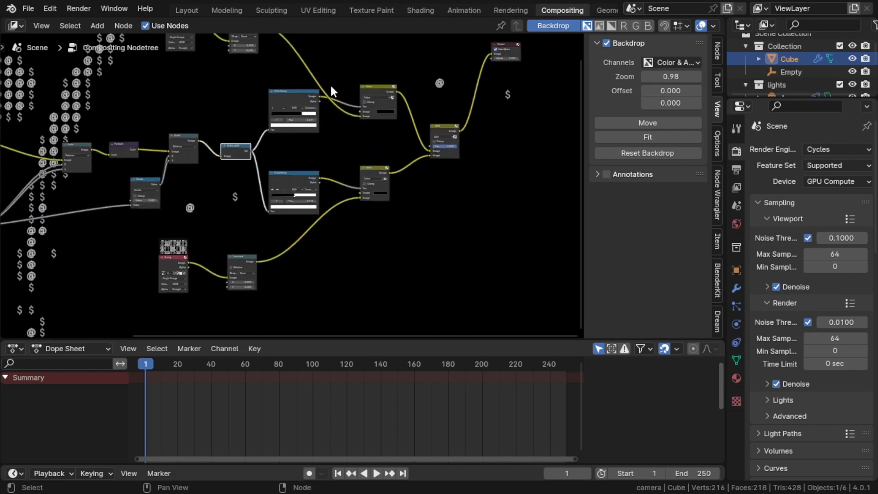
scroll(230, 111, "up", 3)
left_click_drag(138, 71, 443, 174)
middle_click_drag(344, 249, 334, 165)
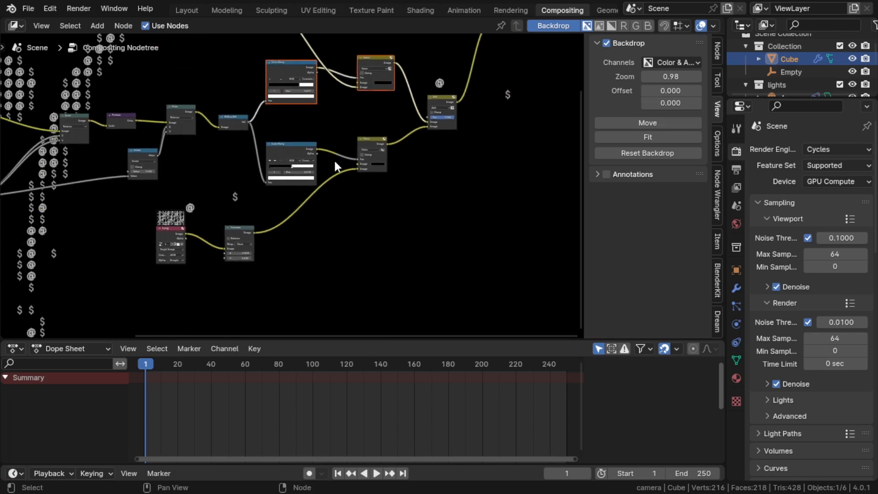
scroll(335, 163, "down", 2)
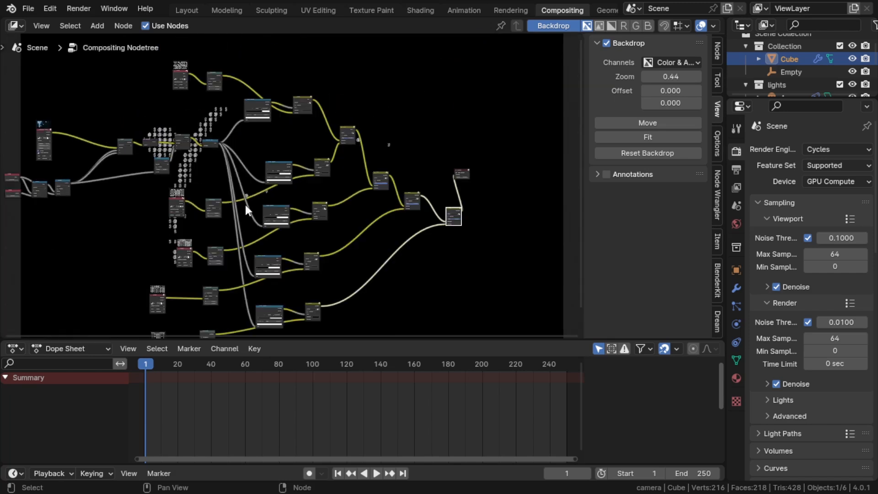
- Move the white stop of the second branch's Color Ramp to about 0.48
mouse_move(205, 124)
middle_mouse_down()
mouse_move(224, 37)
mouse_move(207, 45)
mouse_move(213, 131)
middle_mouse_up()
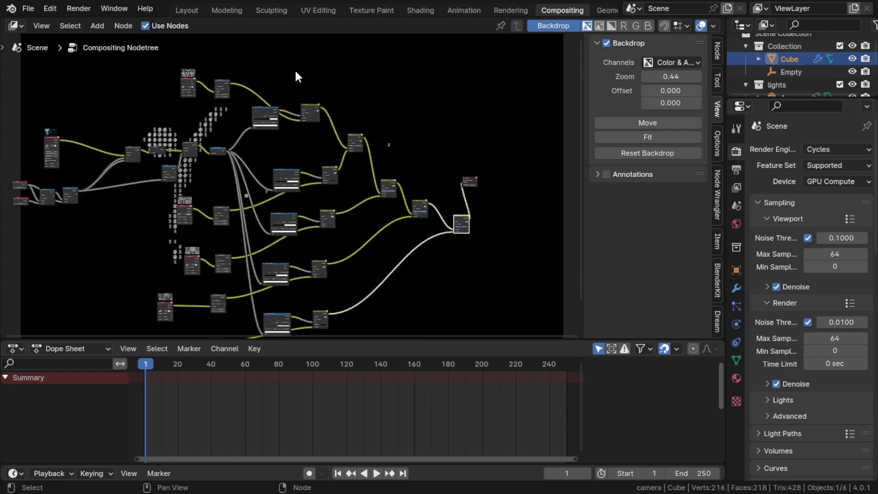
scroll(295, 142, "up", 6)
middle_click_drag(260, 100, 281, 135)
scroll(230, 76, "down", 2)
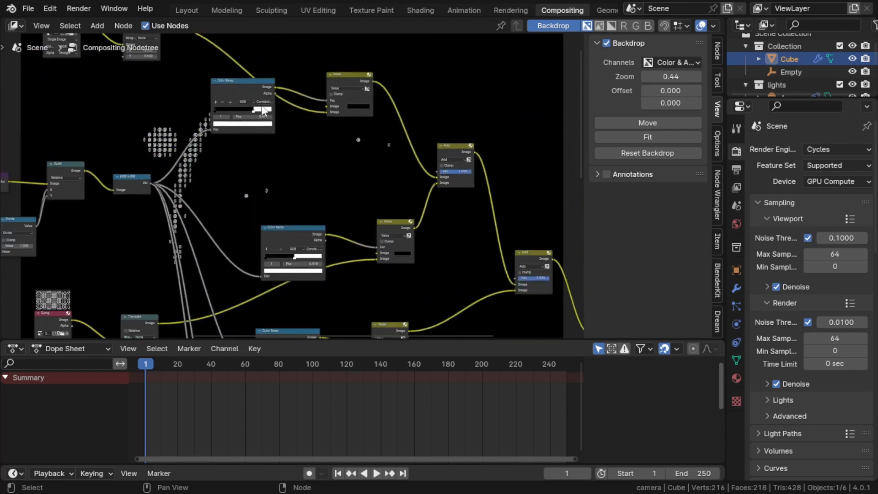
scroll(281, 174, "down", 3)
middle_click_drag(290, 226, 276, 77)
middle_click_drag(263, 254, 302, 123)
scroll(251, 157, "up", 3)
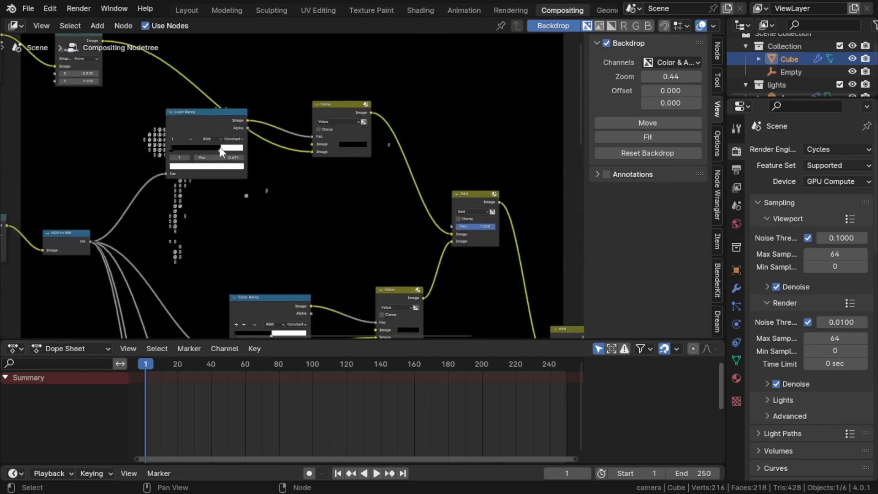
middle_click_drag(281, 163, 278, 65)
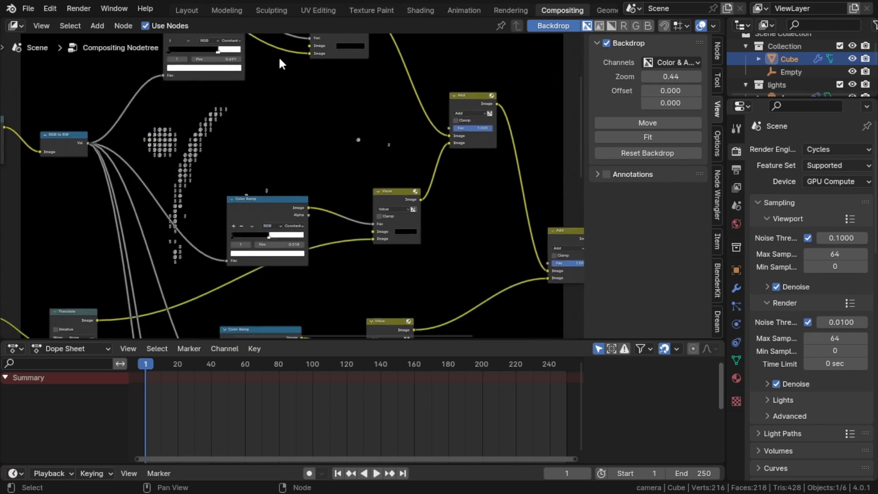
left_click_drag(269, 237, 266, 237)
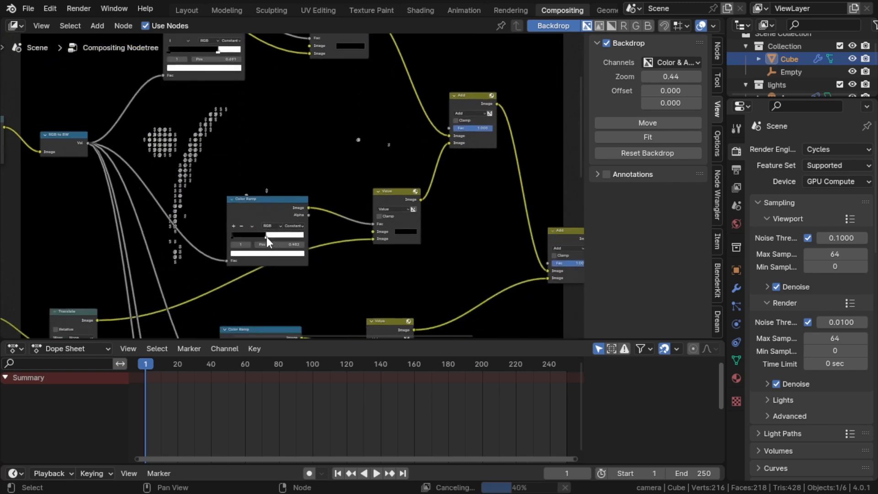
- Lower the white stops of the third branch's Color Ramp to about 0.3 and the fourth branch's to about 0.29
middle_click_drag(279, 193, 294, 2)
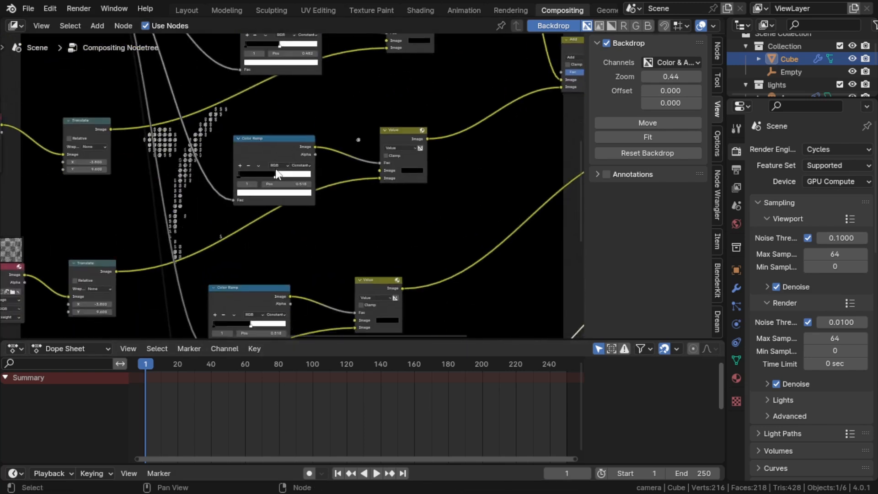
left_click_drag(275, 174, 259, 179)
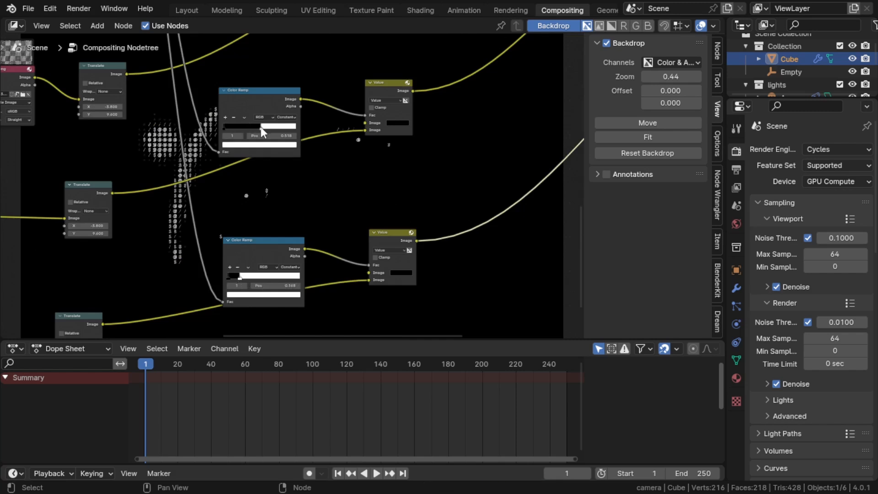
left_click_drag(246, 129, 242, 128)
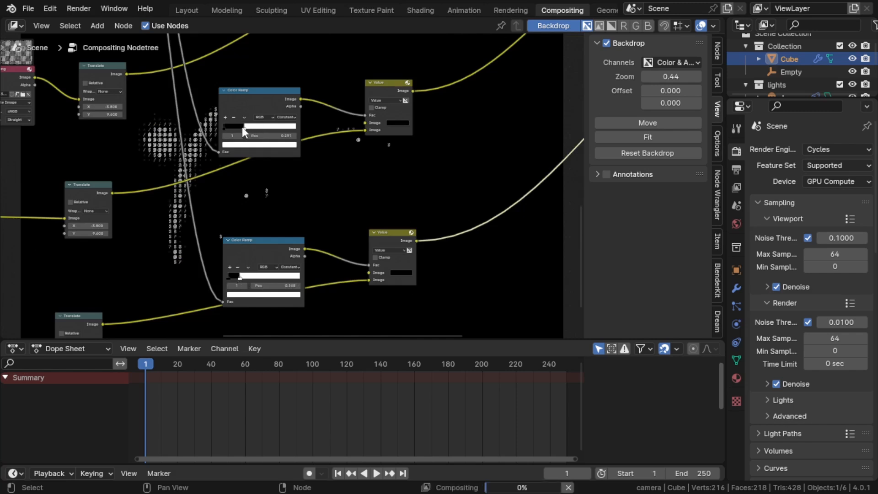
- Lower the bottom Color Ramp's white stop close to the black one and bring the fourth branch's white stop to about 0.16
middle_click_drag(237, 242, 264, 121)
scroll(258, 95, "down", 5)
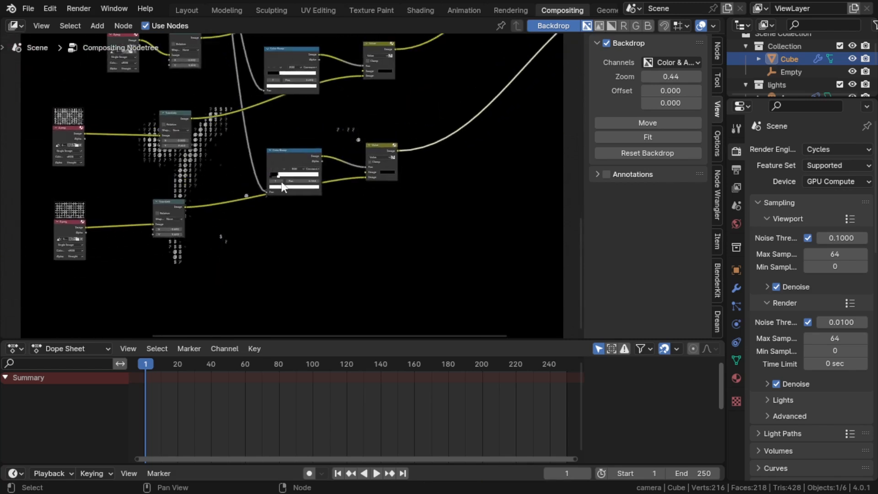
scroll(281, 160, "up", 9)
left_click_drag(262, 165, 248, 165)
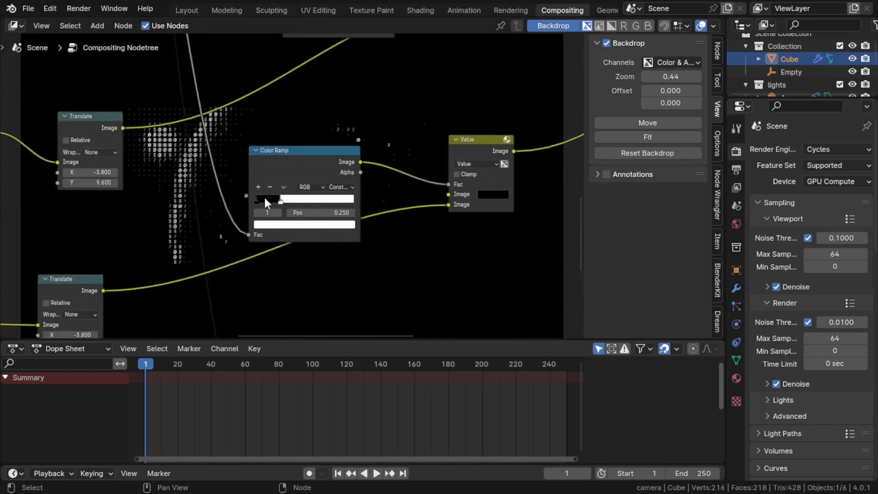
middle_click_drag(349, 73, 326, 112)
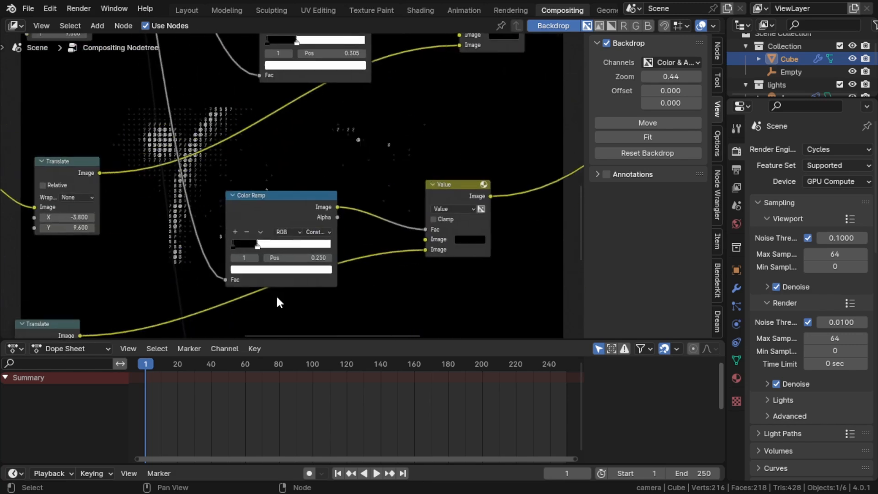
left_click_drag(257, 246, 249, 246)
- Set the backdrop zoom to 0.70 and examine the ASCII characters in the composited result
middle_click_drag(296, 135, 399, 174)
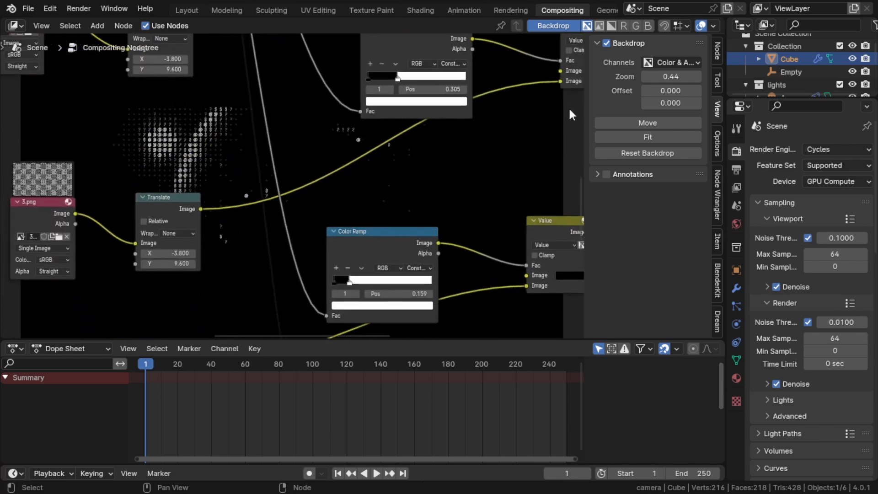
mouse_move(670, 76)
left_mouse_down()
mouse_move(646, 76)
mouse_move(676, 76)
mouse_move(661, 77)
left_mouse_up()
scroll(201, 128, "down", 10)
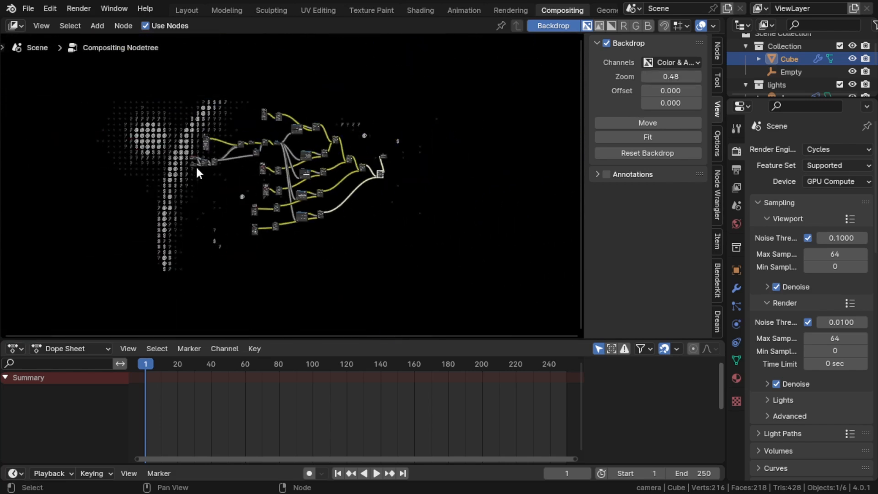
scroll(190, 161, "up", 6)
scroll(361, 218, "down", 3)
mouse_move(670, 77)
left_mouse_down()
mouse_move(654, 76)
mouse_move(668, 76)
left_mouse_up()
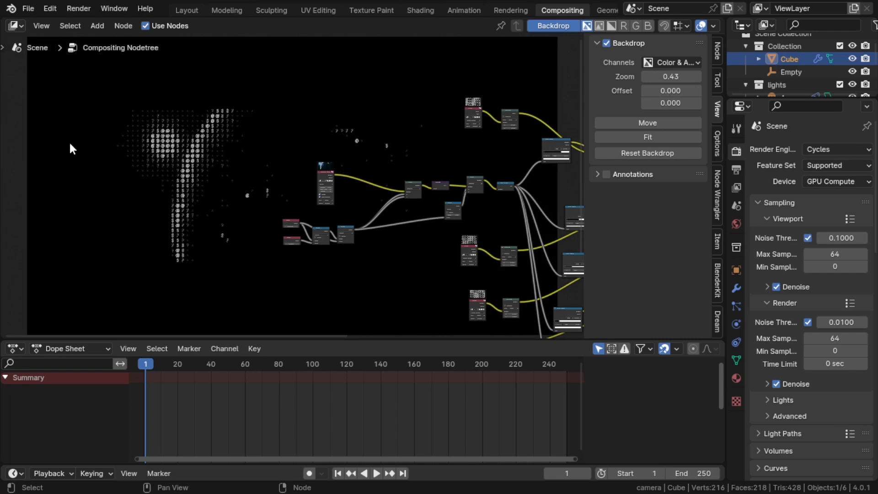
scroll(159, 149, "down", 1)
scroll(182, 150, "down", 1)
left_click_drag(677, 77, 704, 77)
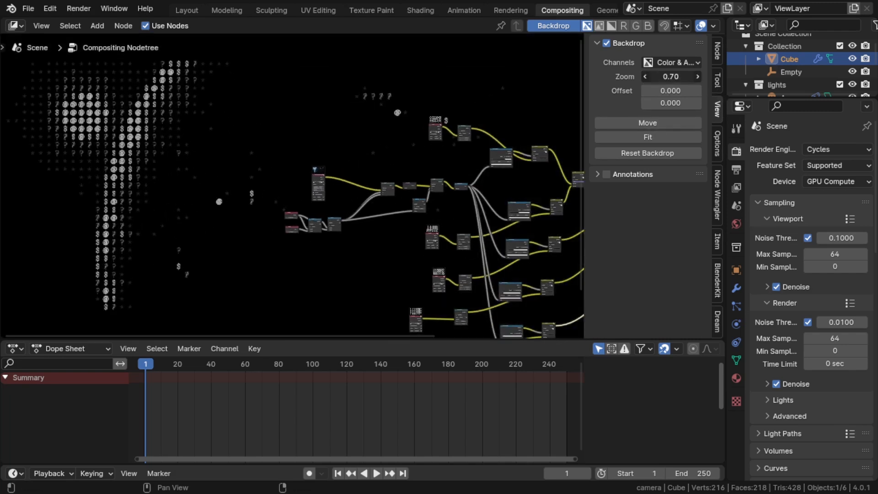
- Examine the pixelation section of the node tree, from the first Scale node through Pixelate to RGB to BW
scroll(269, 173, "up", 7)
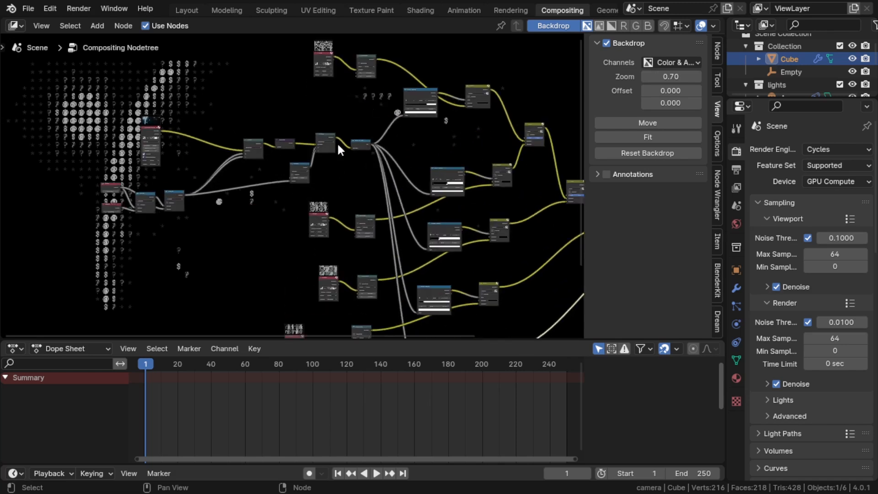
scroll(328, 133, "up", 2)
scroll(327, 131, "down", 6)
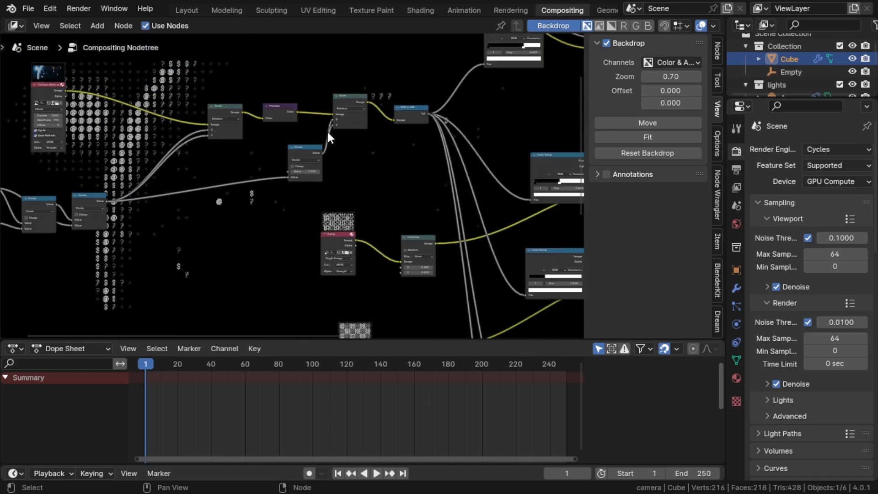
scroll(352, 122, "up", 5)
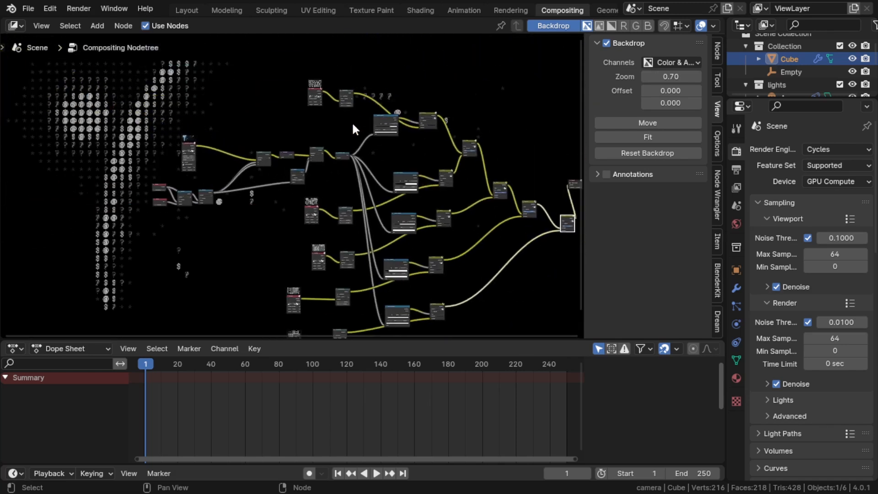
scroll(349, 126, "up", 1)
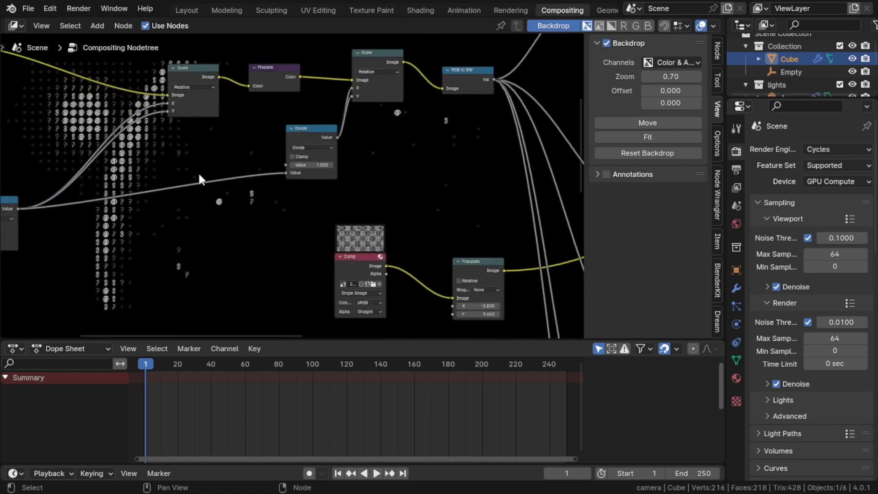
middle_click_drag(197, 142, 258, 175)
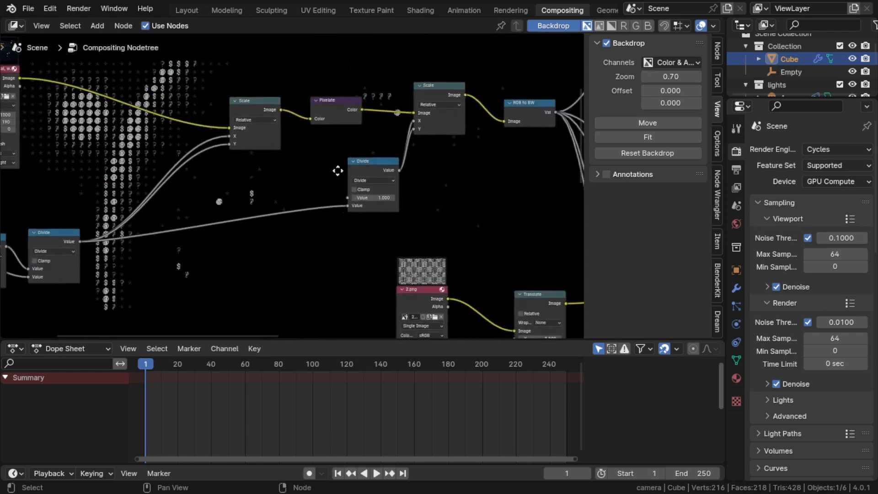
middle_click_drag(338, 168, 133, 142)
scroll(254, 169, "down", 2)
middle_click_drag(192, 98, 227, 125)
- Move the first Scale node away from Pixelate and insert a second Scale node on the link between them
left_click(175, 153)
left_click_drag(177, 145, 130, 134)
key("shift+a")
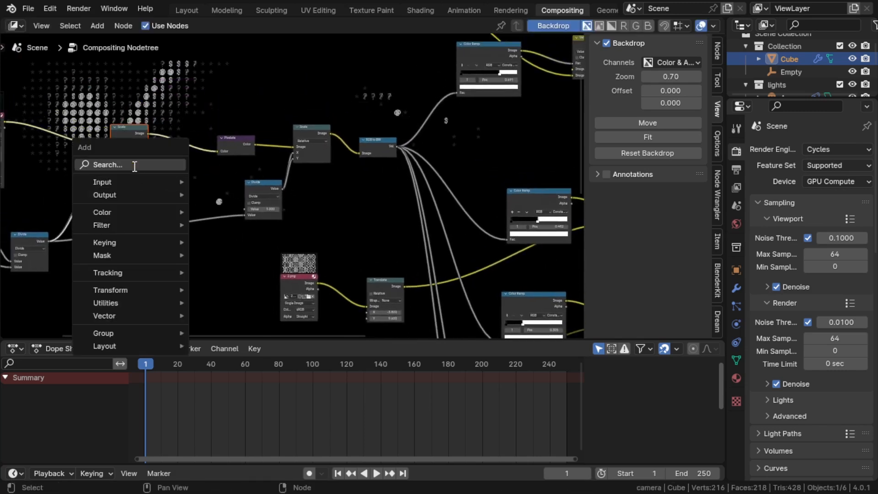
left_click(132, 164)
type("sc")
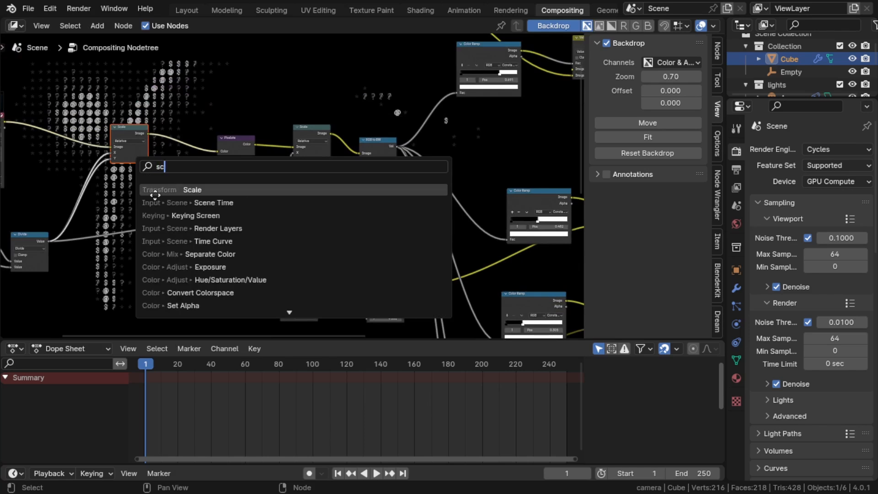
key("Return")
left_click(154, 170)
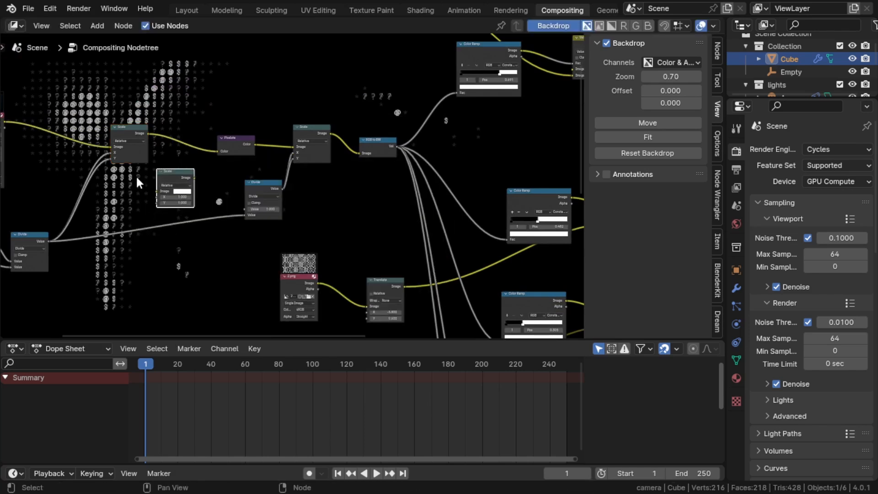
middle_click_drag(79, 198, 205, 209)
scroll(253, 131, "up", 3)
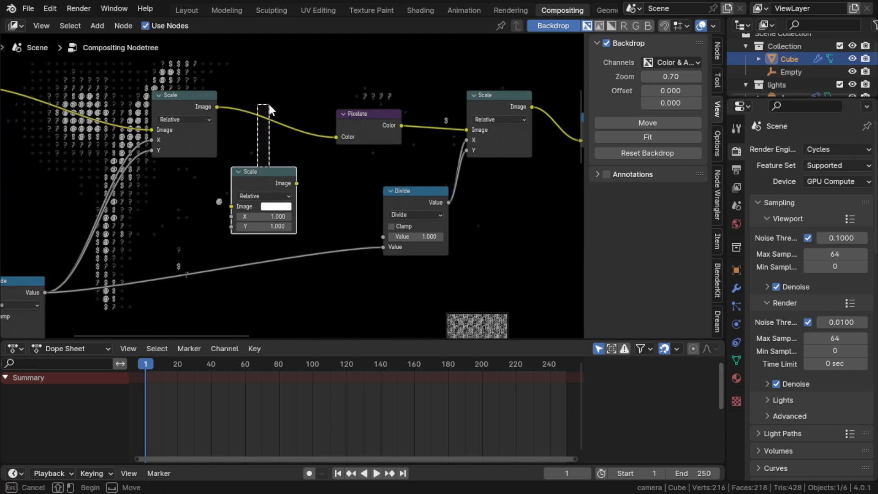
left_click_drag(259, 182, 263, 114)
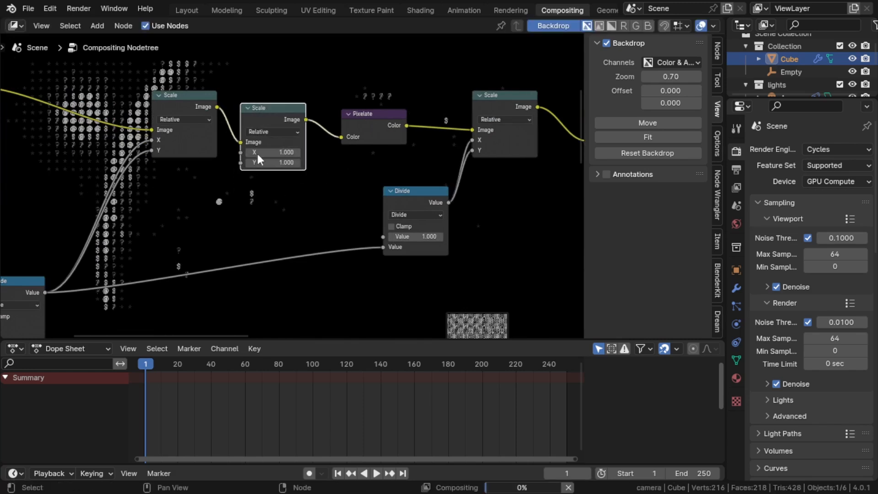
- Set the inserted Scale node's X and Y to 2 and reduce the backdrop zoom to 0.35
left_click(287, 155)
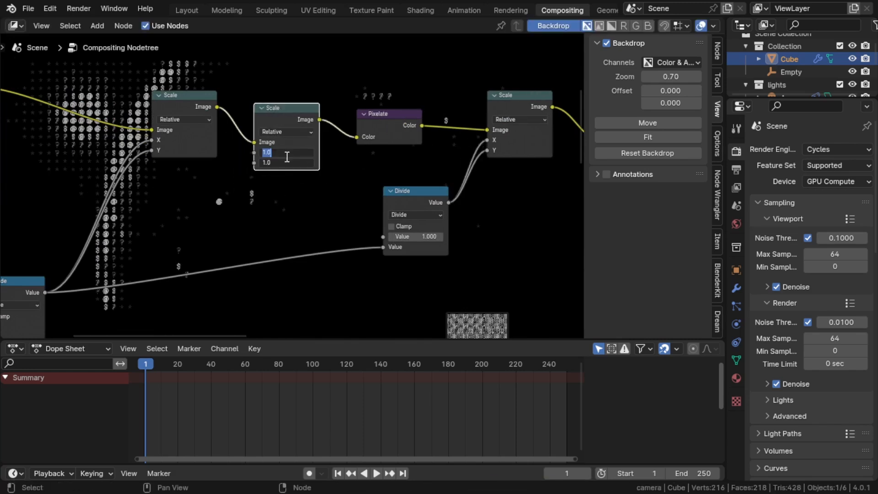
key("Return")
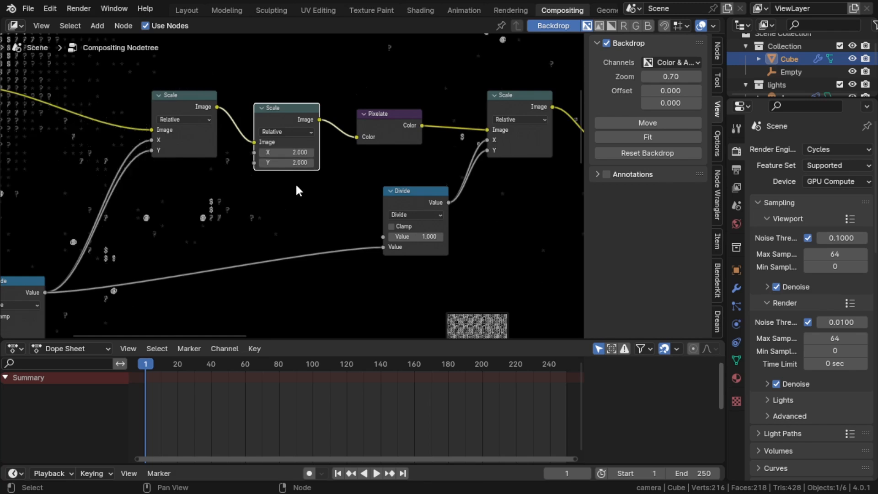
left_click_drag(662, 78, 645, 78)
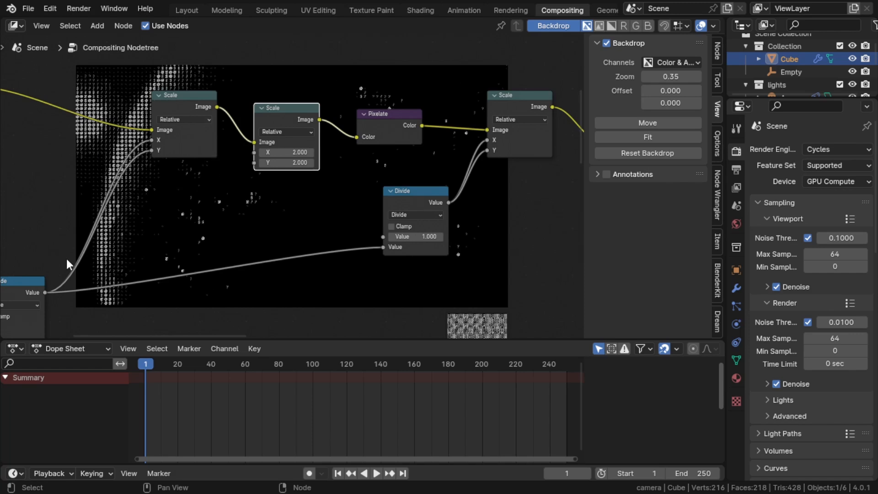
- Examine how the Value and Divide nodes feed the Scale nodes, selecting the Divide node after Pixelate and the Value and Divide group
middle_click_drag(292, 209, 272, 170)
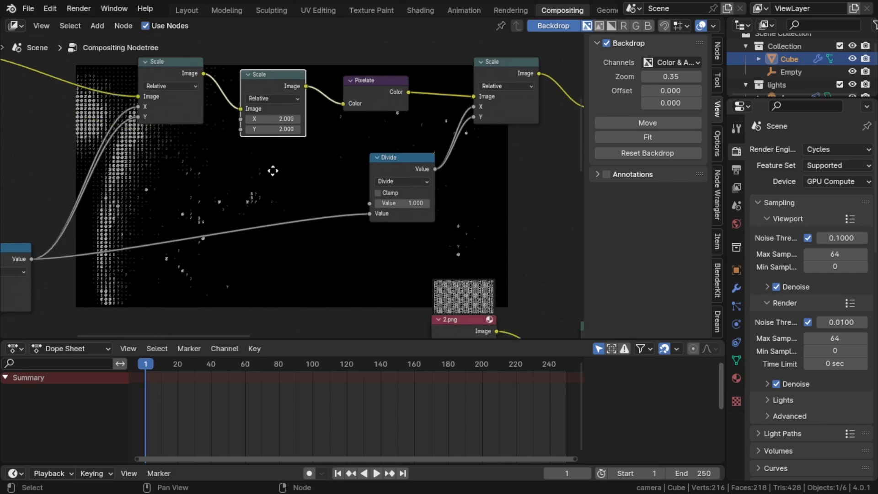
scroll(273, 172, "down", 3)
middle_click_drag(320, 235, 333, 218)
left_click(377, 130)
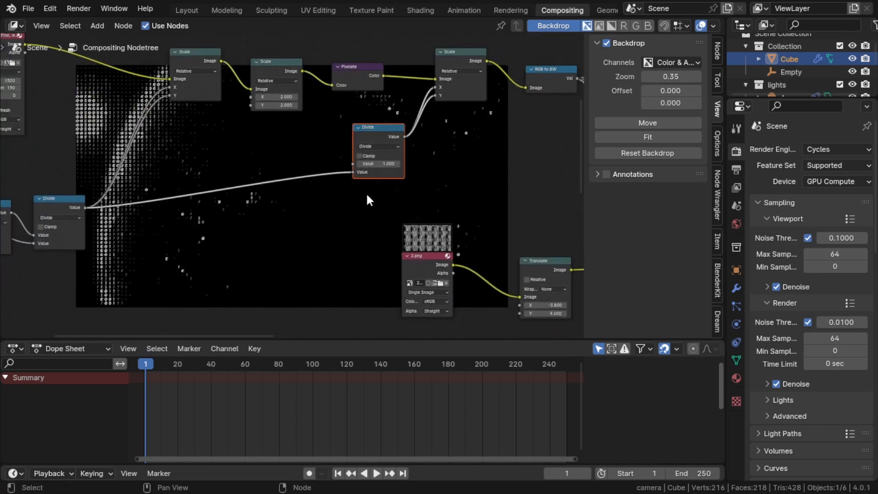
middle_click_drag(331, 88, 337, 134)
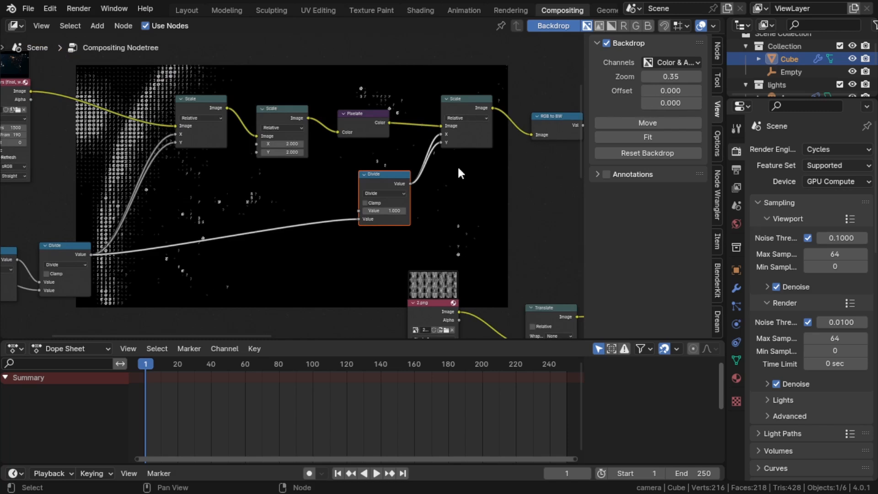
scroll(339, 185, "up", 2)
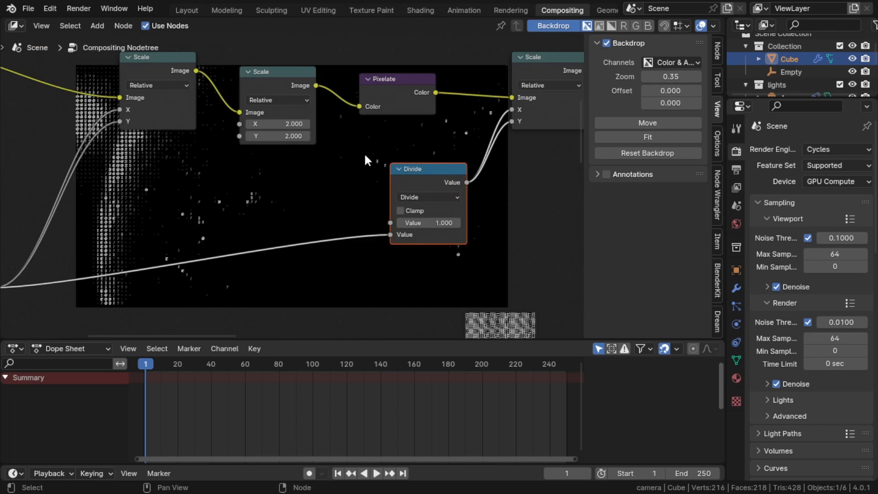
scroll(293, 182, "down", 2)
middle_click_drag(70, 250, 332, 170)
left_click_drag(86, 154, 345, 261)
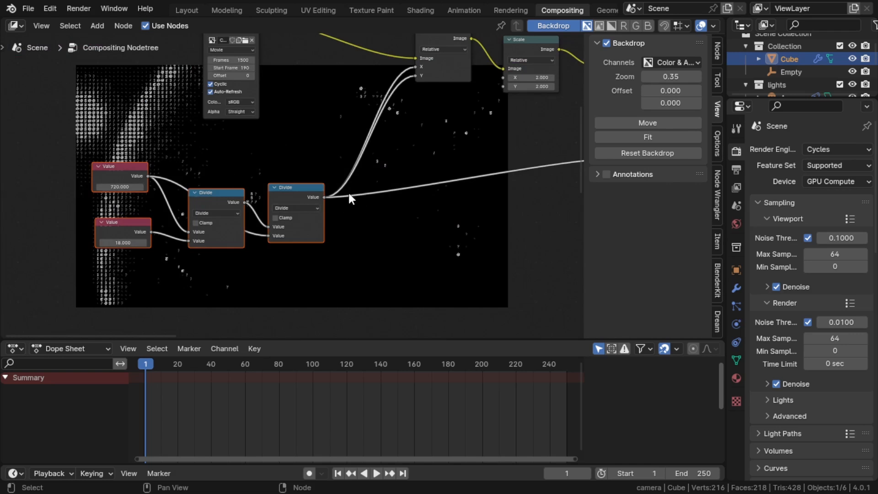
middle_click_drag(421, 160, 219, 160)
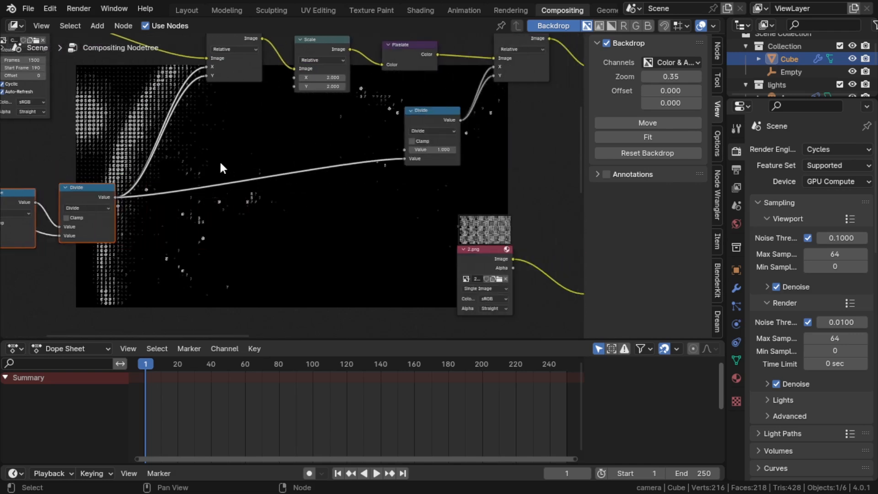
middle_click_drag(368, 164, 338, 171)
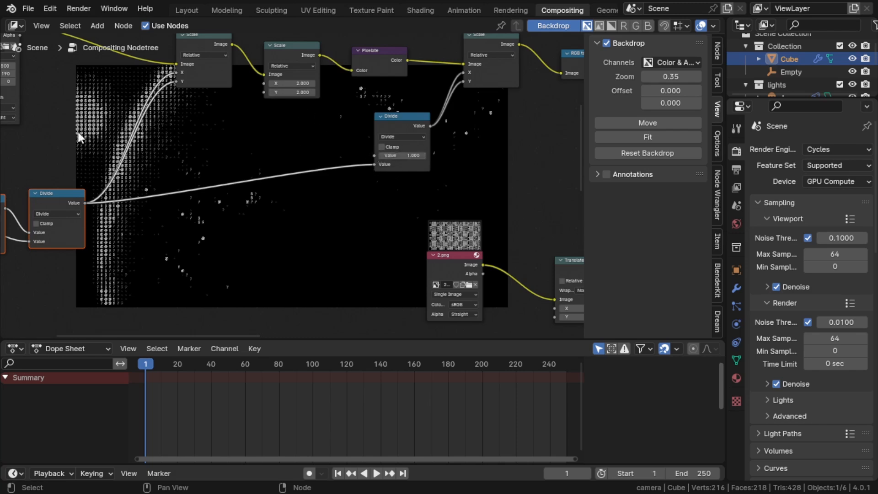
- Add a Value node feeding the upper input of the Divide node after Pixelate and set it to 0.8
left_click_drag(372, 163, 255, 225)
type("val")
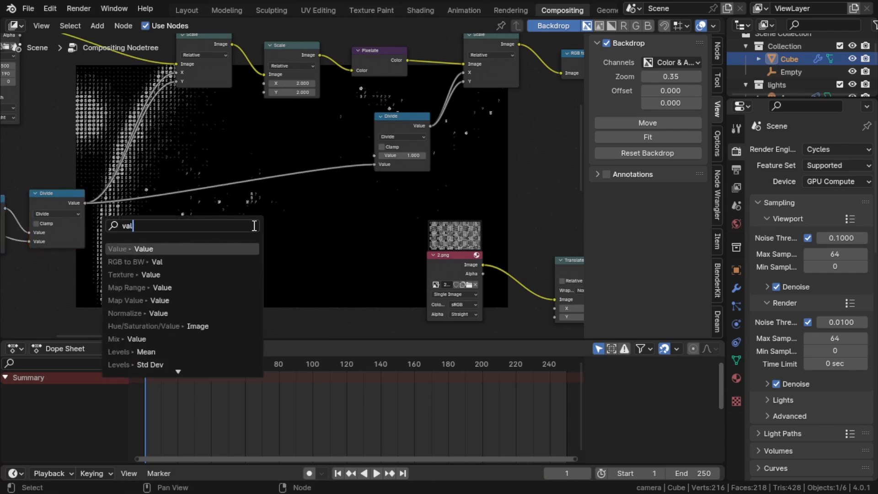
key("Return")
left_click(237, 240)
type("1")
key("Return")
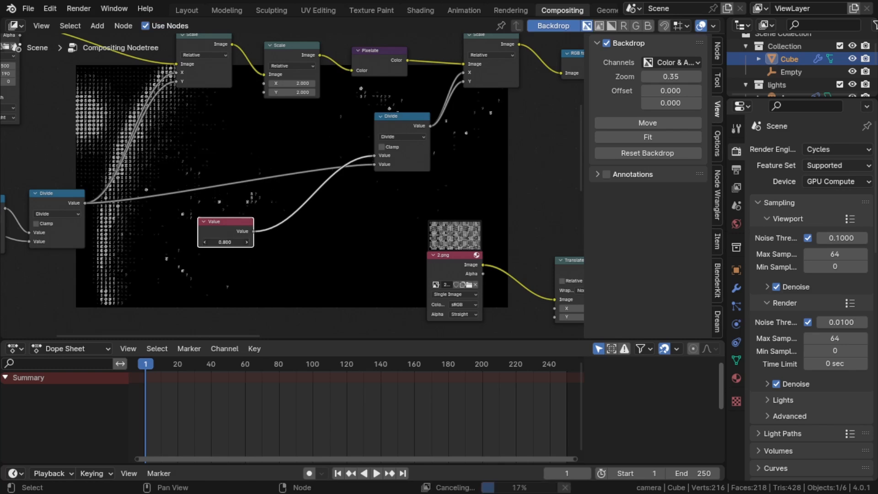
- Set the Value node feeding the Divide node after Pixelate to 0.75
left_click(233, 241)
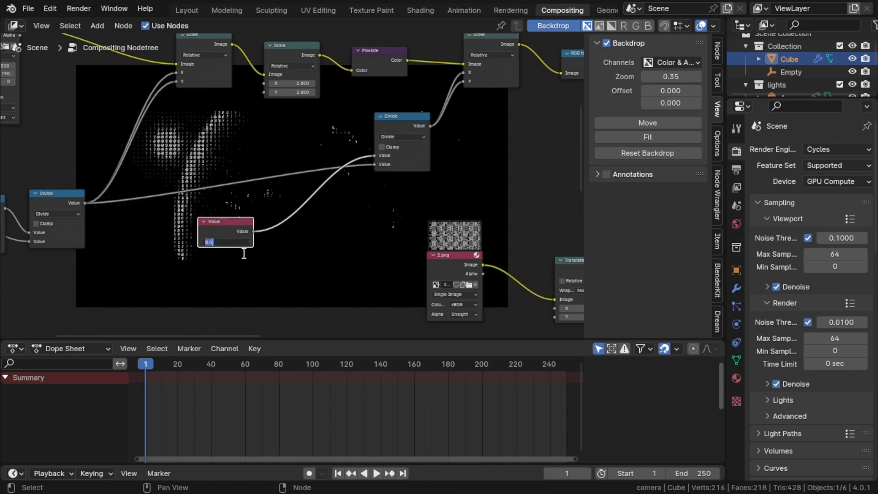
type("0.75")
key("Return")
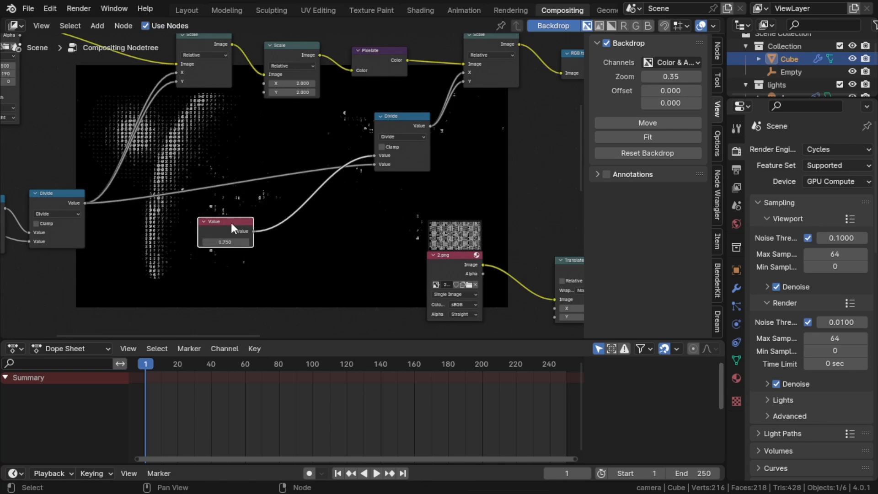
- Reduce the backdrop zoom to 0.26 to view the whole composited frame
scroll(458, 164, "down", 1)
mouse_move(658, 74)
left_mouse_down()
mouse_move(638, 74)
mouse_move(662, 77)
left_mouse_up()
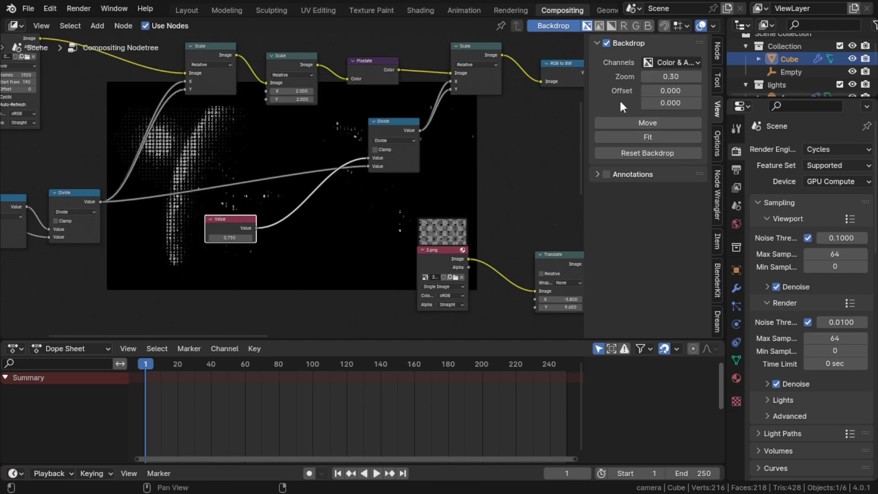
mouse_move(663, 76)
left_mouse_down()
mouse_move(714, 76)
mouse_move(668, 76)
left_mouse_up()
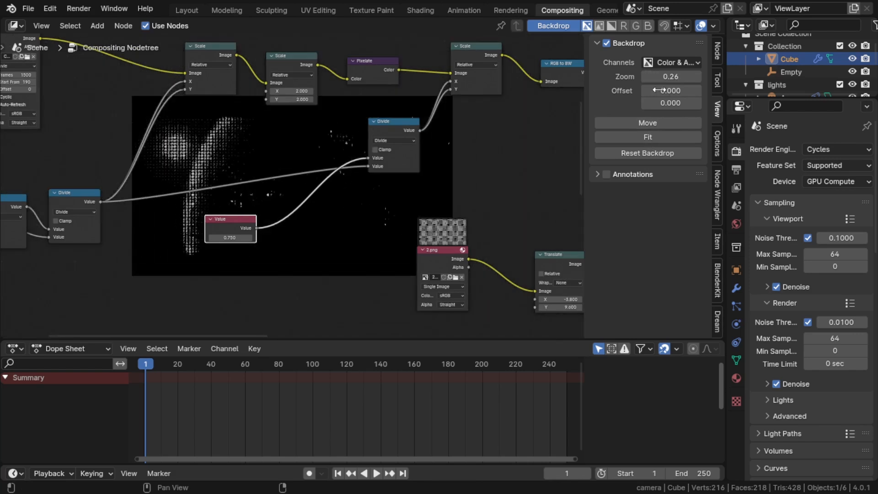
middle_click_drag(324, 167, 358, 163)
mouse_move(685, 78)
left_mouse_down()
mouse_move(706, 78)
mouse_move(682, 78)
left_mouse_up()
- Examine the Scale, Pixelate and RGB to BW chain against the composited backdrop
middle_click_drag(304, 165, 238, 186)
scroll(240, 185, "down", 9)
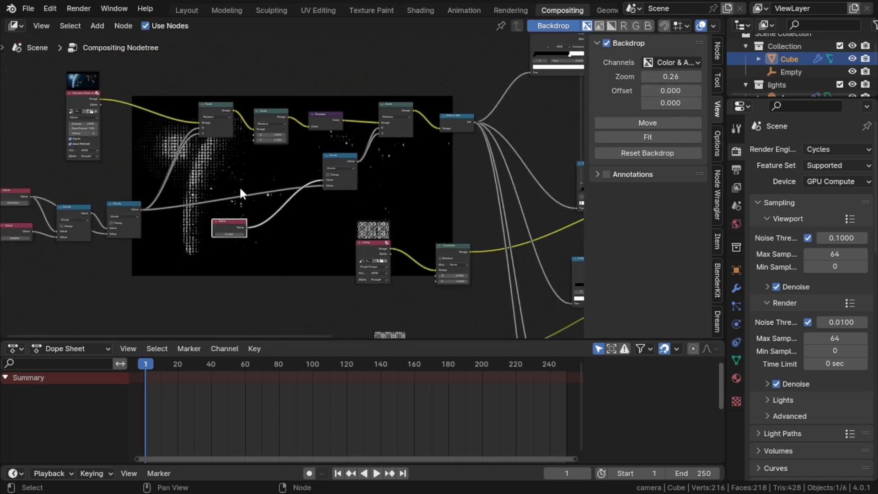
middle_click_drag(321, 148, 268, 172)
scroll(220, 146, "up", 5)
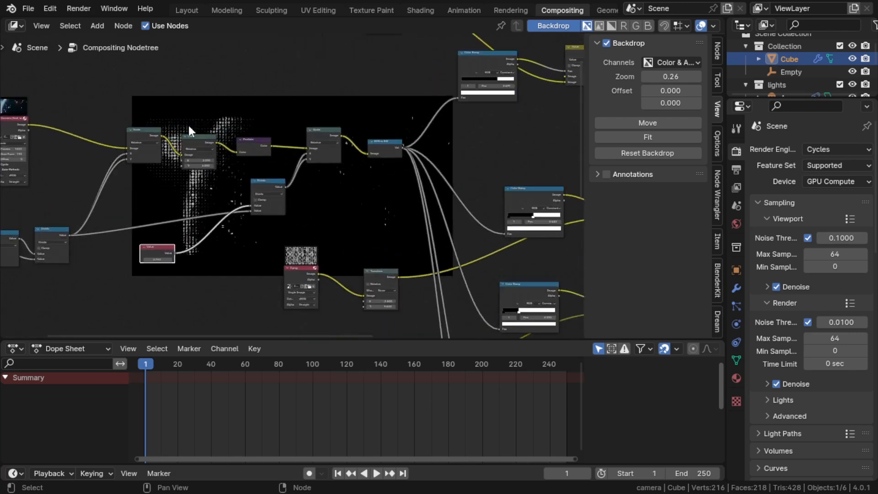
middle_click_drag(332, 145, 274, 248)
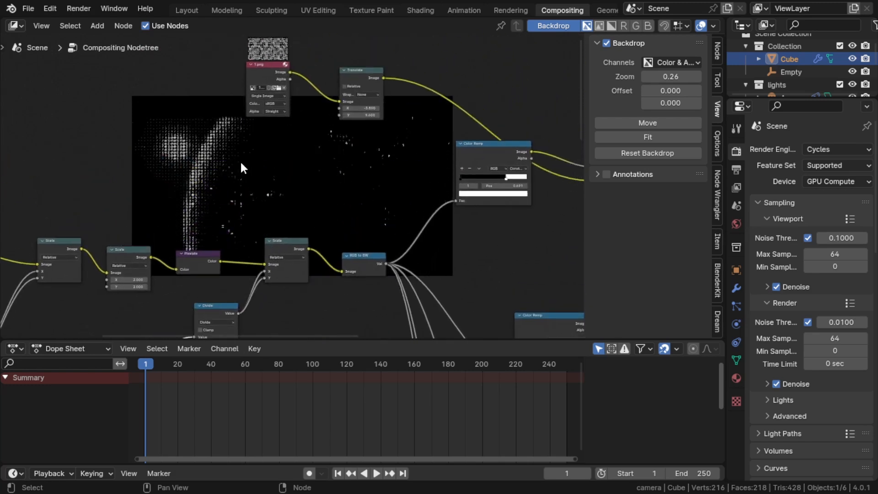
middle_click_drag(182, 271, 250, 201)
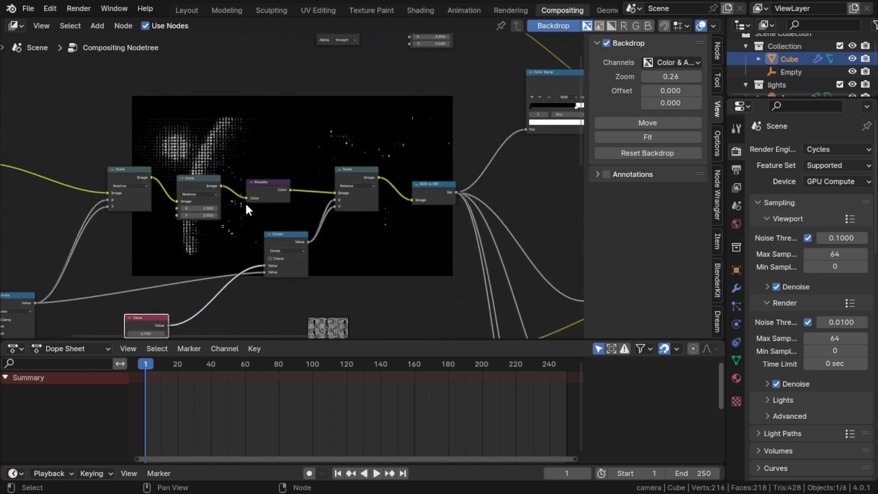
scroll(222, 161, "up", 4)
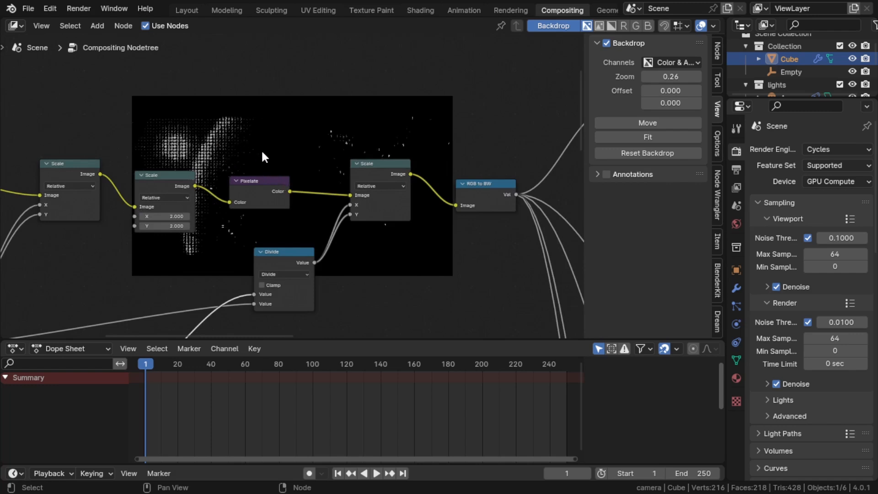
- Inspect the ASCII characters in the backdrop at zoom levels 0.80, 0.36 and 0.88
scroll(261, 149, "up", 3)
left_click_drag(669, 77, 712, 76)
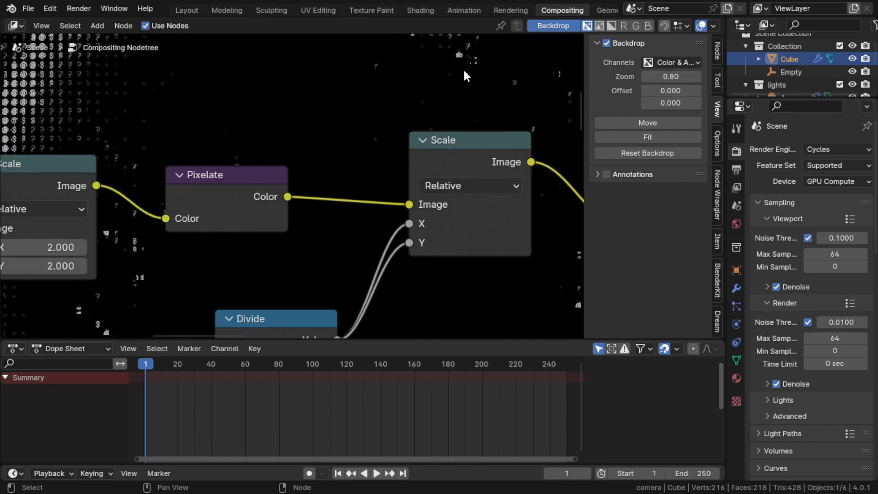
scroll(297, 95, "down", 2)
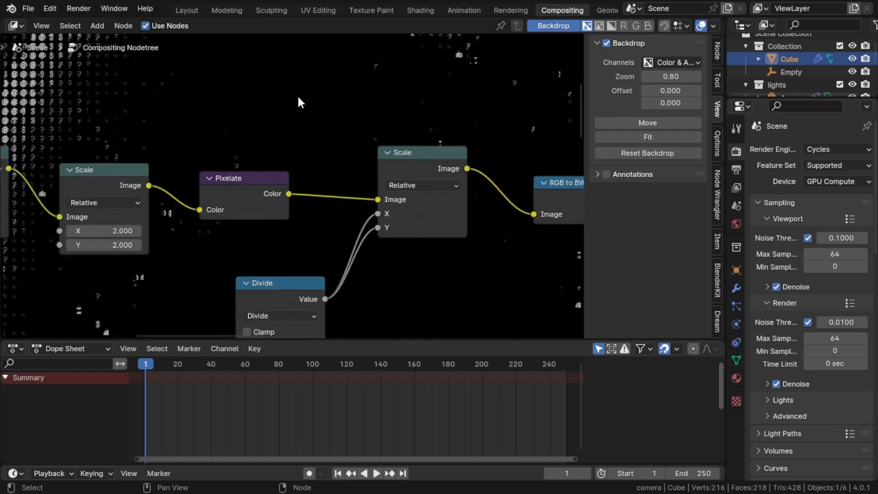
left_click_drag(670, 76, 650, 76)
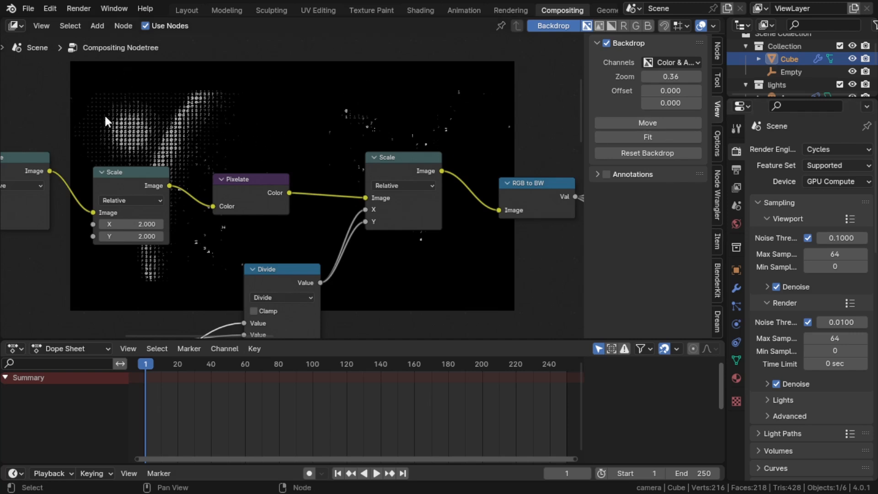
left_click_drag(657, 76, 686, 77)
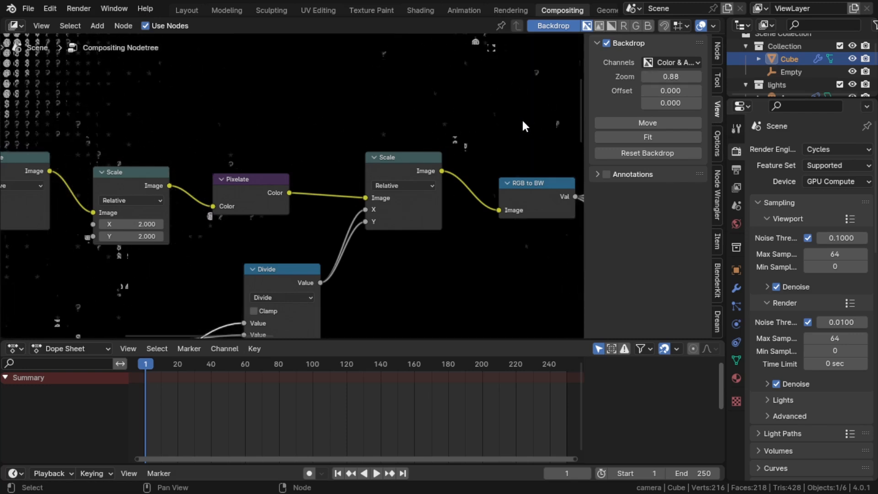
- Locate the 1.png texture branch and select its image and Translate nodes
scroll(293, 183, "down", 6)
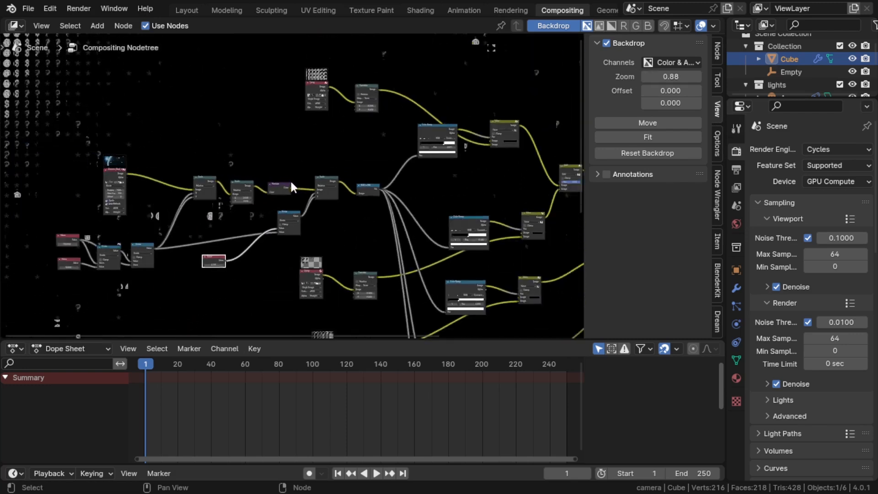
middle_click_drag(332, 156, 270, 217)
scroll(236, 170, "up", 4)
scroll(236, 170, "up", 4)
left_click_drag(243, 96, 255, 253)
left_click_drag(85, 118, 153, 116)
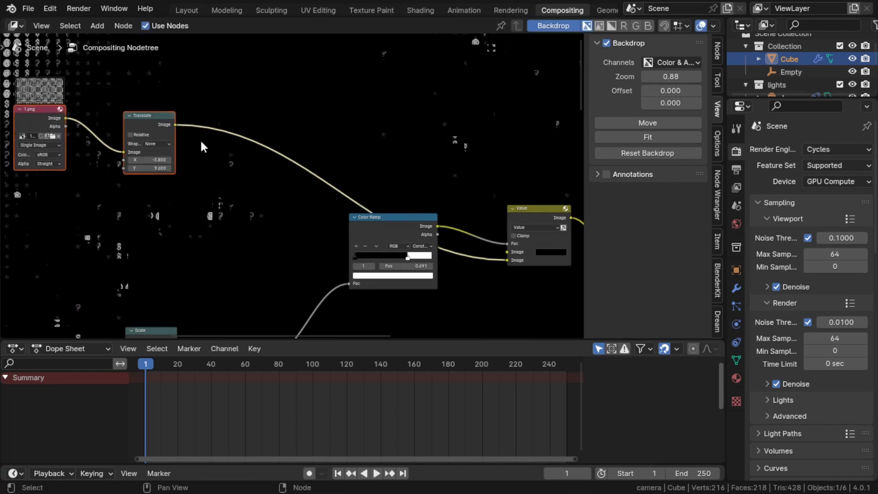
left_click(262, 174)
key("shift+a")
left_click(234, 173)
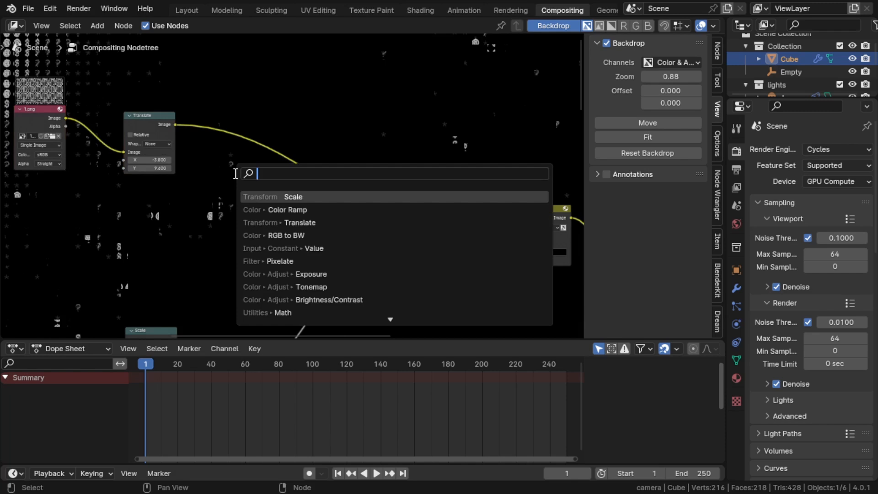
key("Escape")
- Add a Translate node below the 1.png branch's existing Translate node and set its wrapping to Both Axes
middle_click_drag(199, 207, 335, 156)
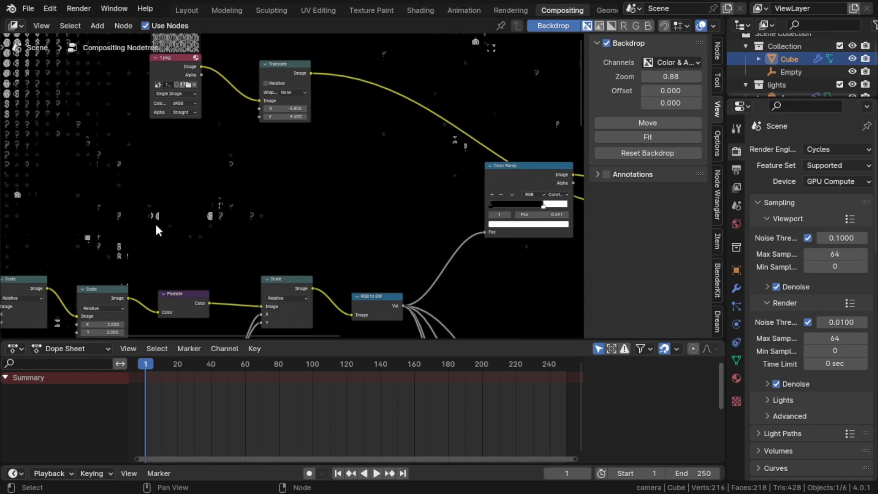
middle_click_drag(343, 156, 278, 213)
key("shift+a")
left_click(294, 184)
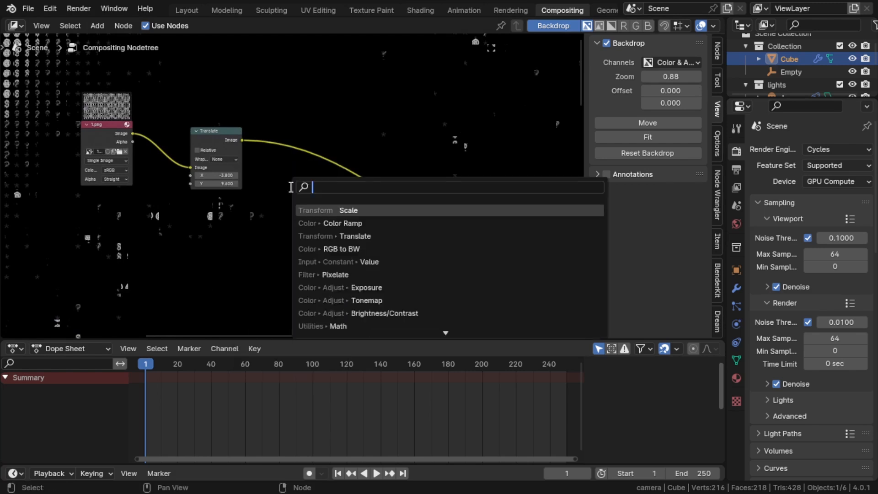
type("t")
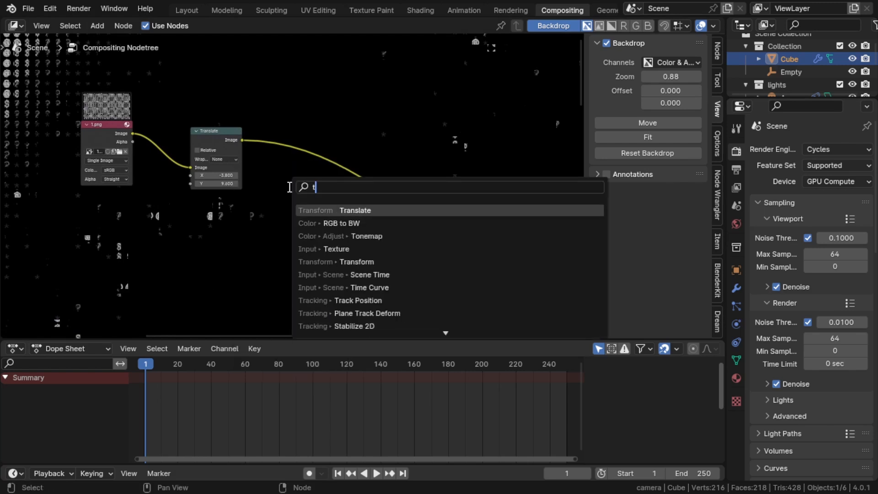
type("ranslat")
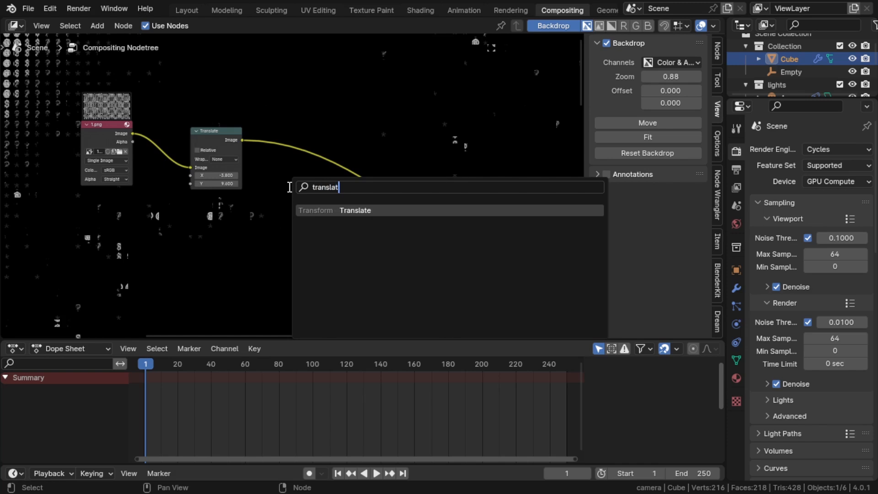
left_click(325, 210)
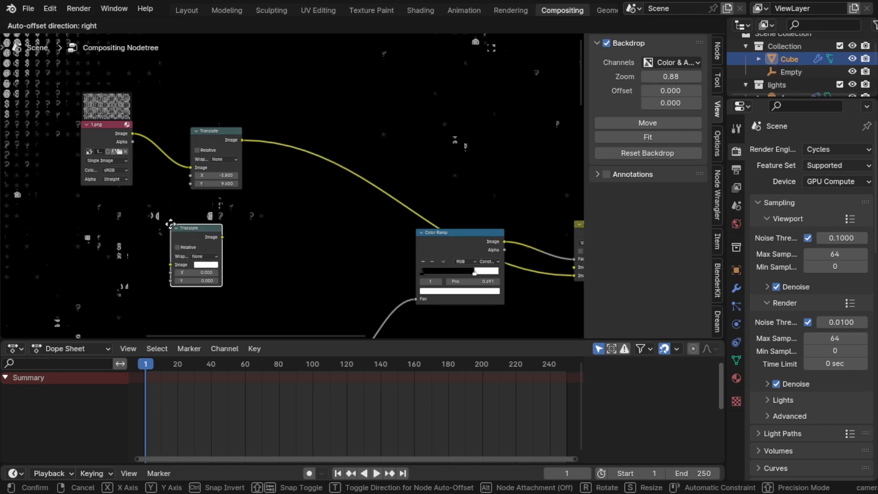
left_click(200, 238)
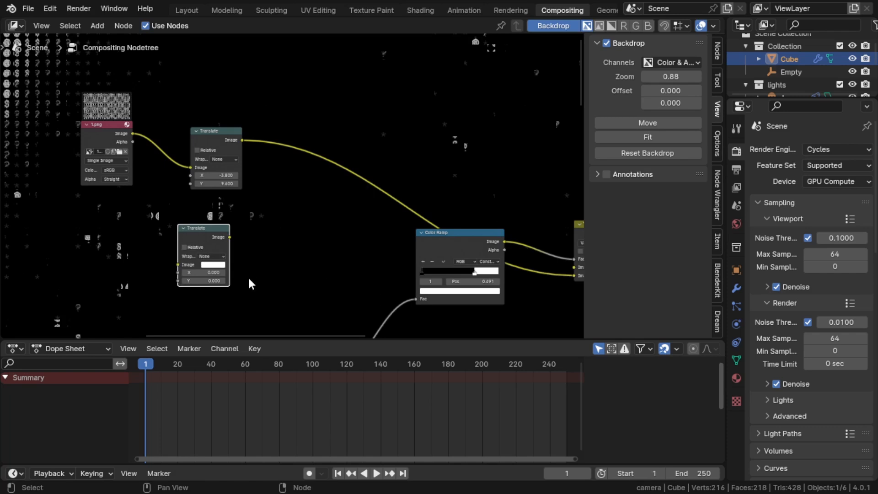
left_click(211, 256)
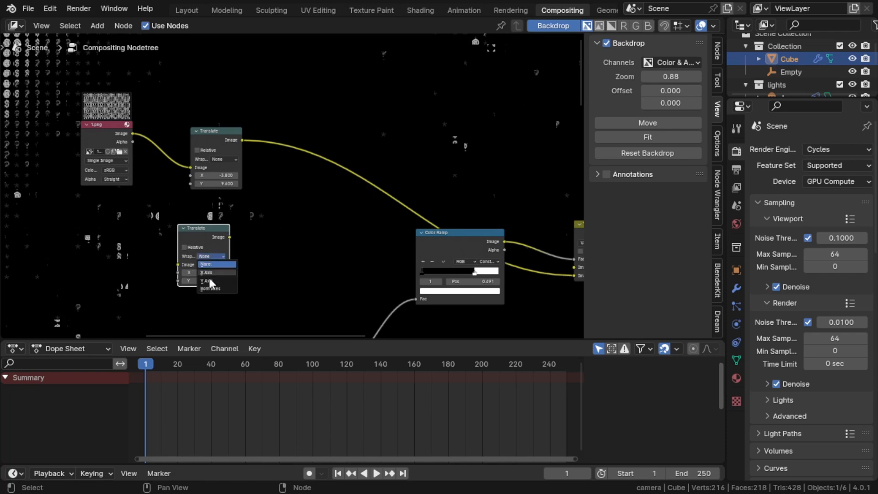
left_click(212, 289)
left_click_drag(229, 237, 277, 249)
type("tran")
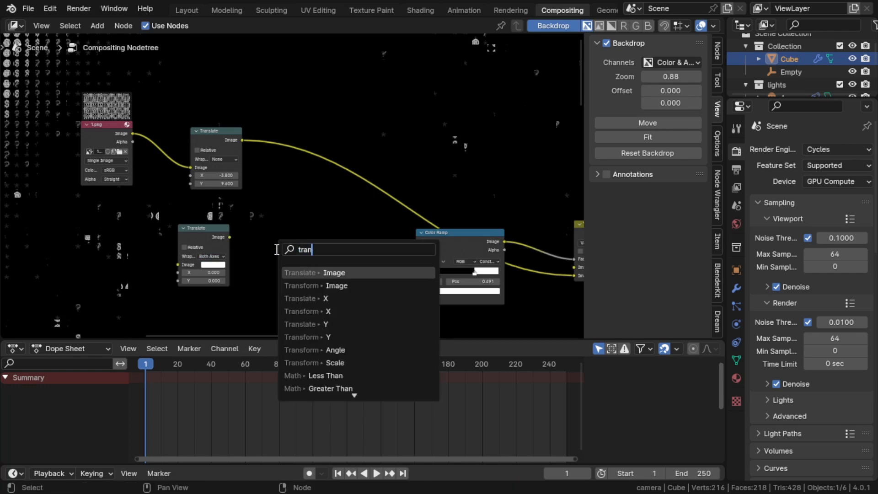
key("Return")
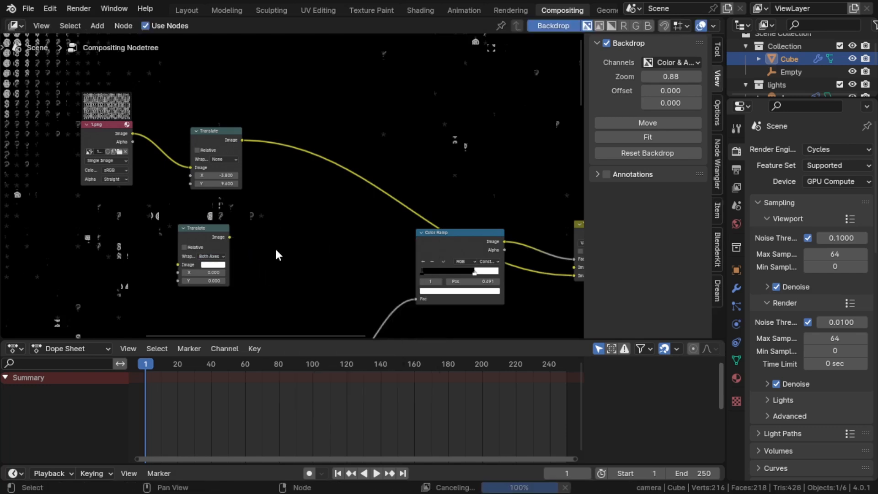
- Add a Transform node fed by the new Translate node's Image output and place it beside that node
left_click_drag(229, 237, 257, 250)
type("tra")
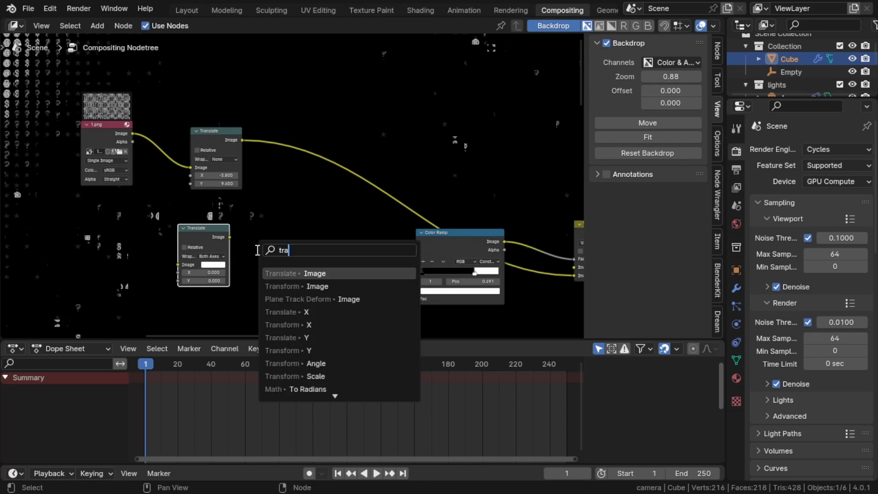
type("nsform")
key("Return")
left_click(278, 251)
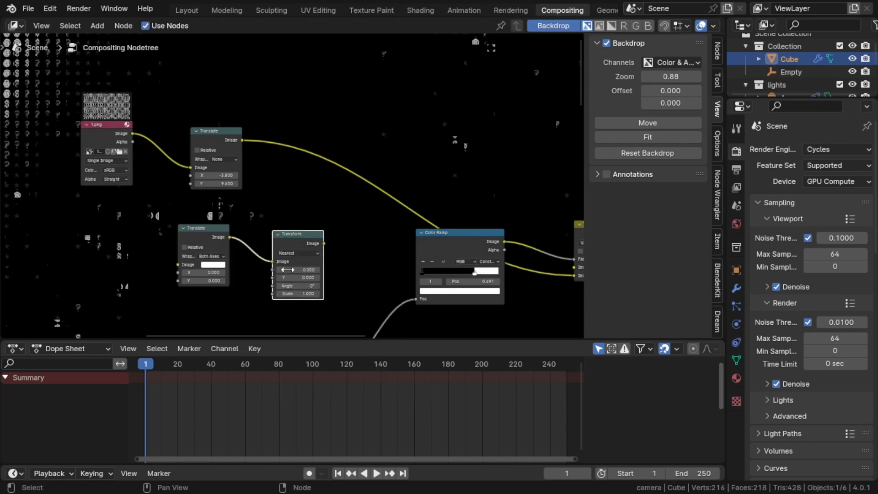
- Move the new Translate and Transform nodes into the 1.png branch and link them between its original Translate node and the Value mix node's lower Image input
left_click_drag(204, 213, 316, 283)
left_click_drag(296, 242, 382, 126)
left_click_drag(241, 140, 246, 143)
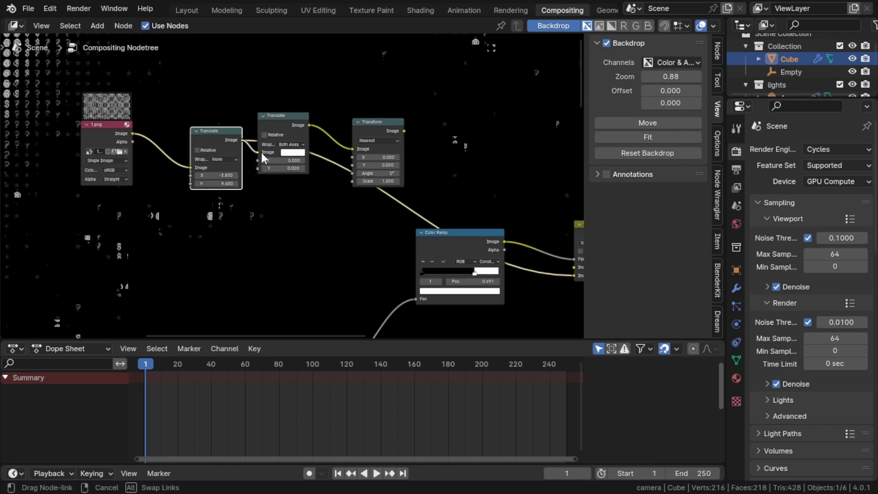
left_click_drag(262, 152, 261, 152)
left_click_drag(404, 131, 543, 273)
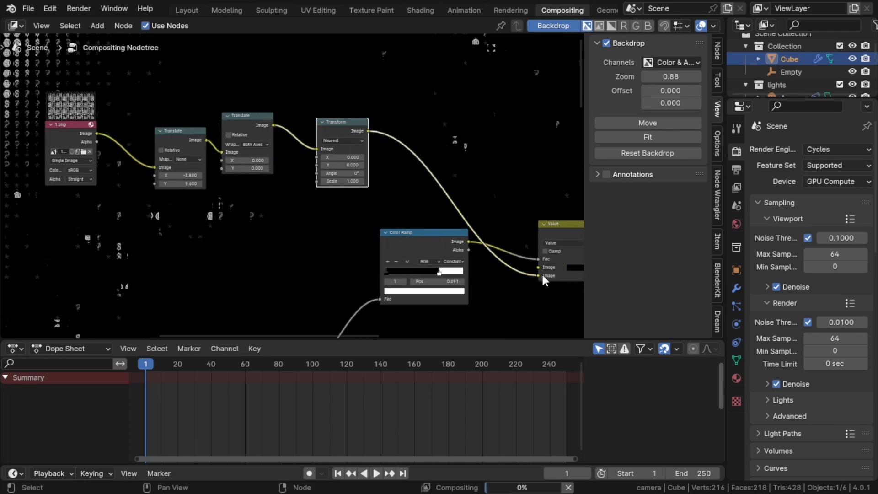
- Link the 0.75 Value node's output to the Scale input of the Transform node in the 1.png branch
middle_click_drag(237, 191, 275, 194)
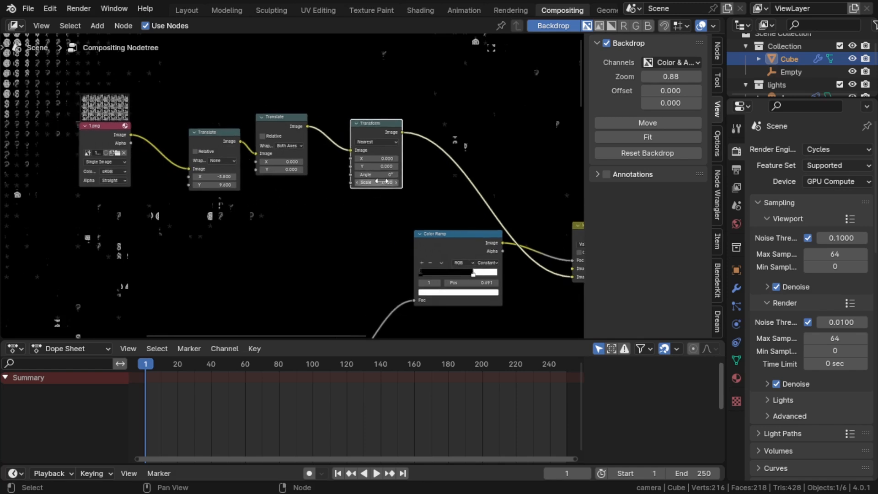
scroll(382, 181, "down", 2)
scroll(380, 177, "down", 3)
middle_click_drag(290, 236, 367, 100)
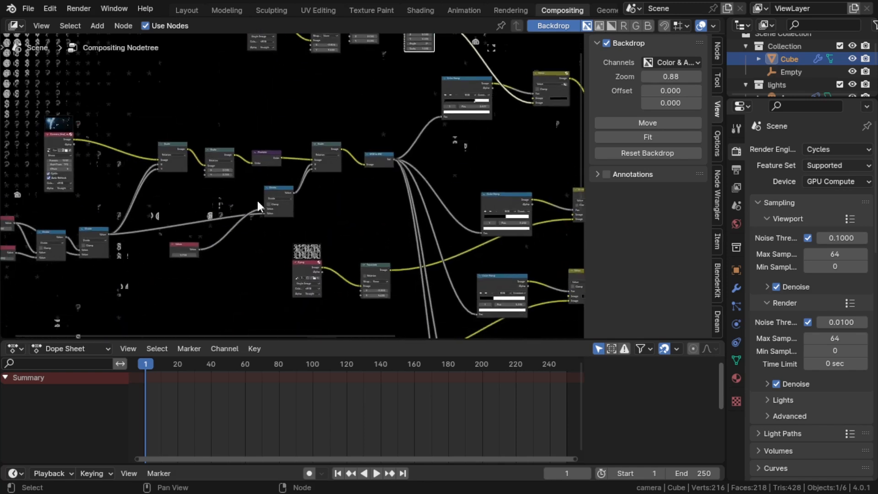
scroll(185, 254, "up", 2)
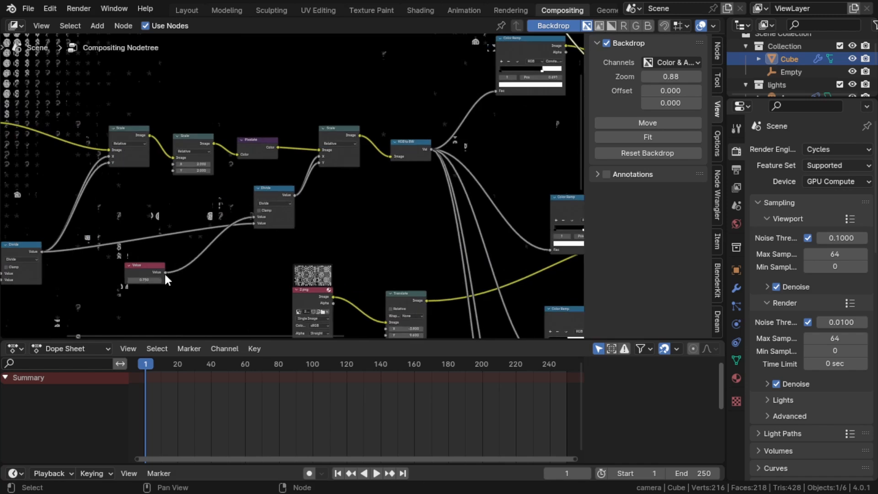
left_click_drag(165, 272, 449, 70)
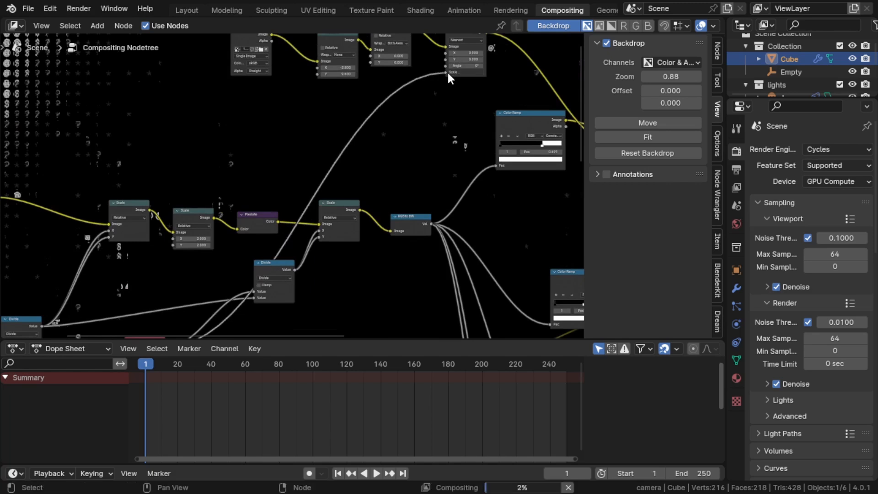
- Set the backdrop zoom to 0.84 and copy the 1.png branch's Both Axes Translate node and its Transform node
mouse_move(670, 76)
left_mouse_down()
mouse_move(638, 77)
mouse_move(667, 76)
left_mouse_up()
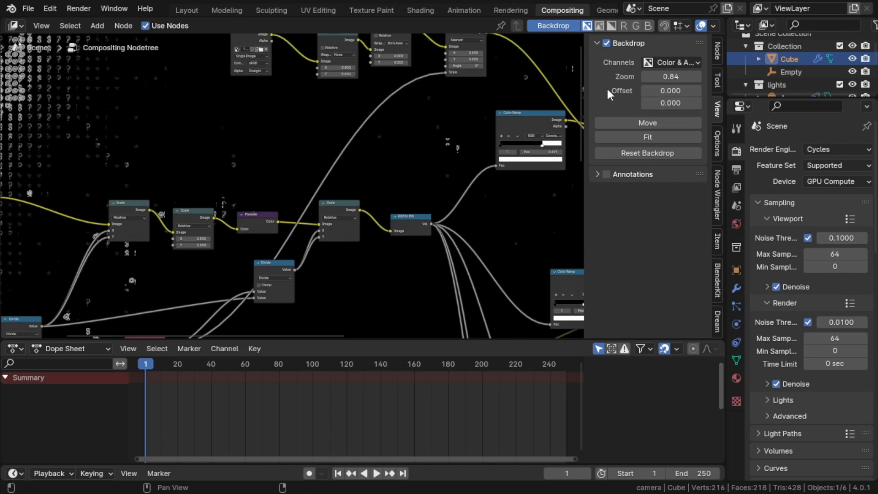
middle_click_drag(142, 86, 168, 114)
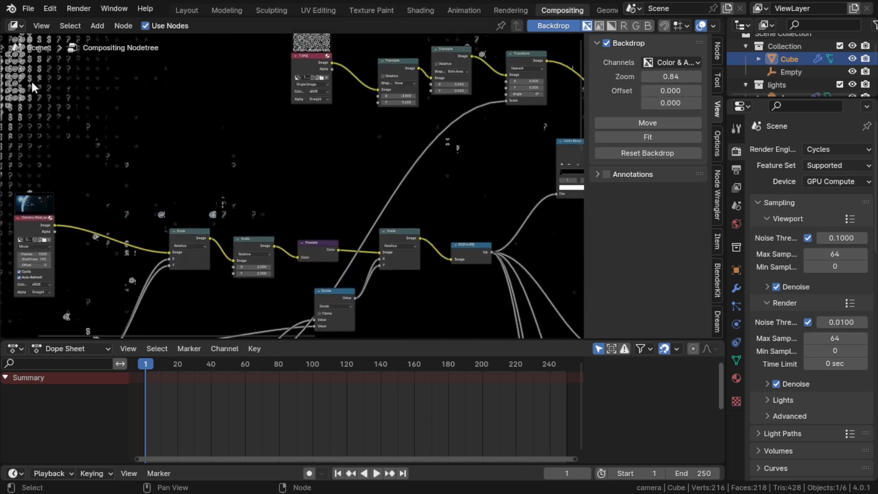
scroll(251, 110, "down", 4)
middle_click_drag(437, 139, 340, 120)
left_click_drag(177, 59, 404, 91)
middle_click_drag(431, 140, 311, 100)
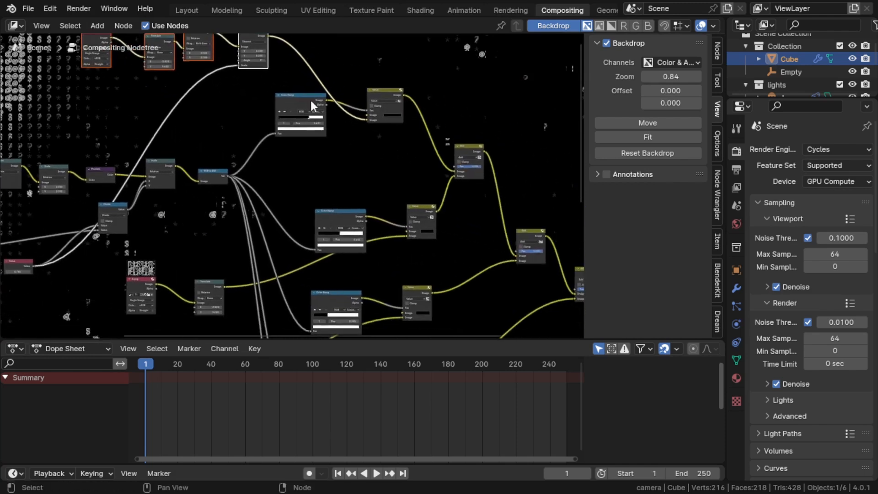
middle_click_drag(143, 100, 183, 185)
scroll(146, 128, "up", 2)
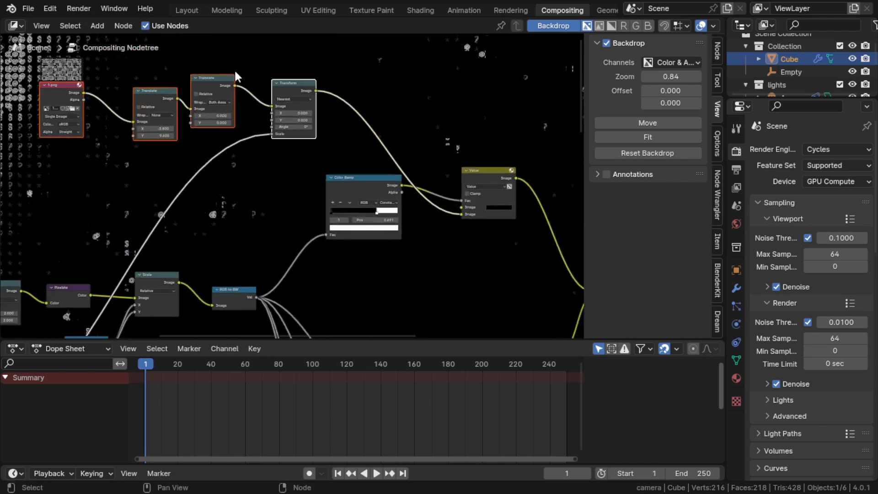
left_click_drag(211, 64, 316, 105)
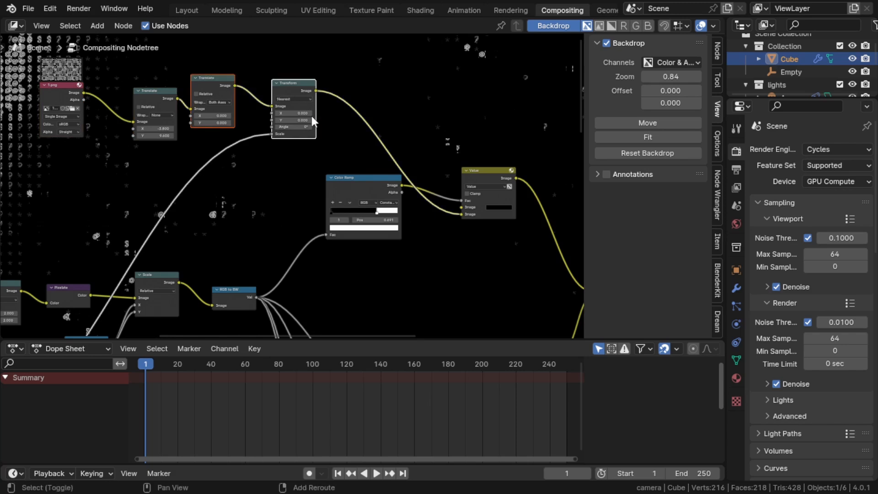
key("ctrl+c")
- Move the 2.png Image node and its Translate node away from their mix node to make room in the branch
middle_click_drag(311, 250, 304, 108)
scroll(303, 108, "down", 4)
scroll(303, 108, "down", 1)
middle_click_drag(318, 196, 371, 96)
left_click_drag(182, 157, 293, 171)
key("g")
left_click(218, 177)
middle_click_drag(290, 195, 250, 183)
- Duplicate the 1.png branch's Both Axes Translate and Transform nodes and place the pair beside the 2.png branch's Translate node
key("ctrl+v")
middle_click_drag(292, 114, 334, 244)
middle_click_drag(311, 161, 306, 242)
left_click_drag(300, 100, 375, 172)
key("shift+d")
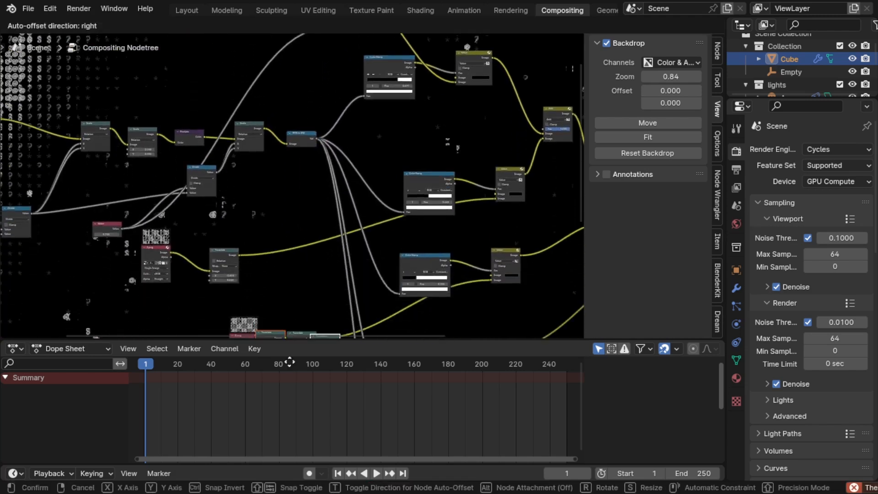
left_click(284, 288)
scroll(306, 288, "up", 4)
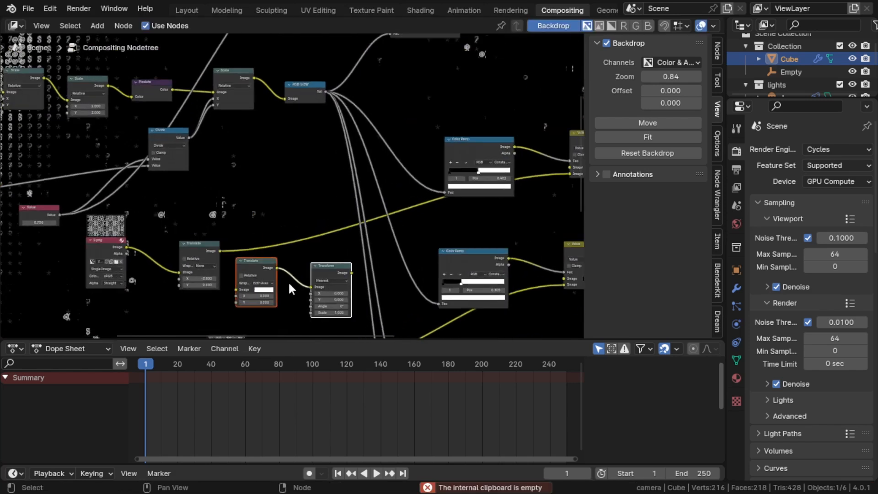
- Link the duplicated Translate and Transform nodes between the 2.png branch's original Translate node and its Value mix node's lower Image input
middle_click_drag(256, 249, 286, 165)
left_click_drag(228, 166, 212, 167)
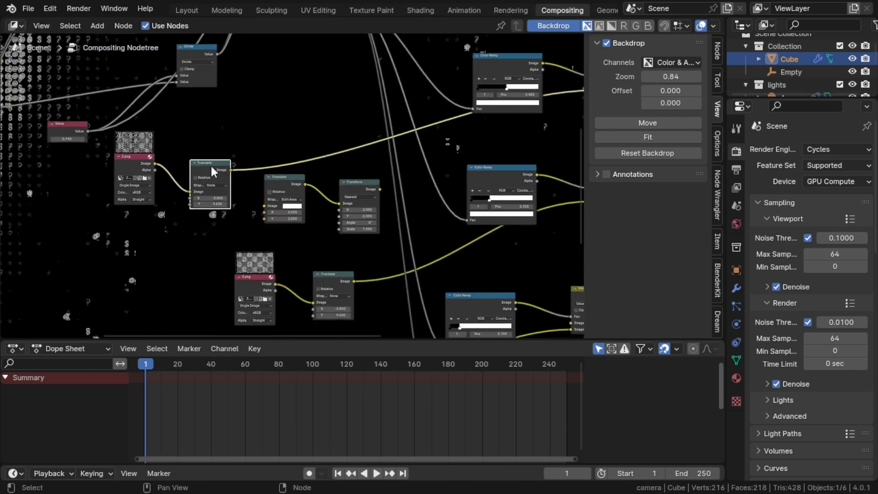
scroll(298, 183, "up", 1)
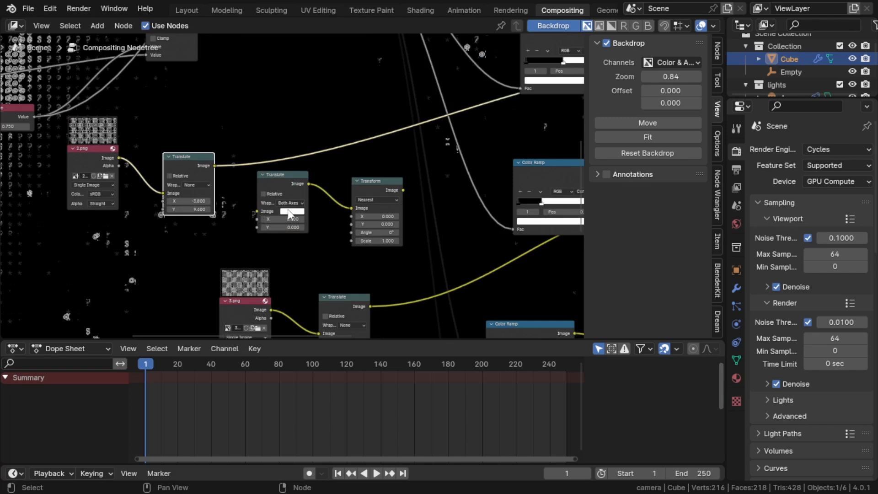
scroll(386, 194, "down", 3)
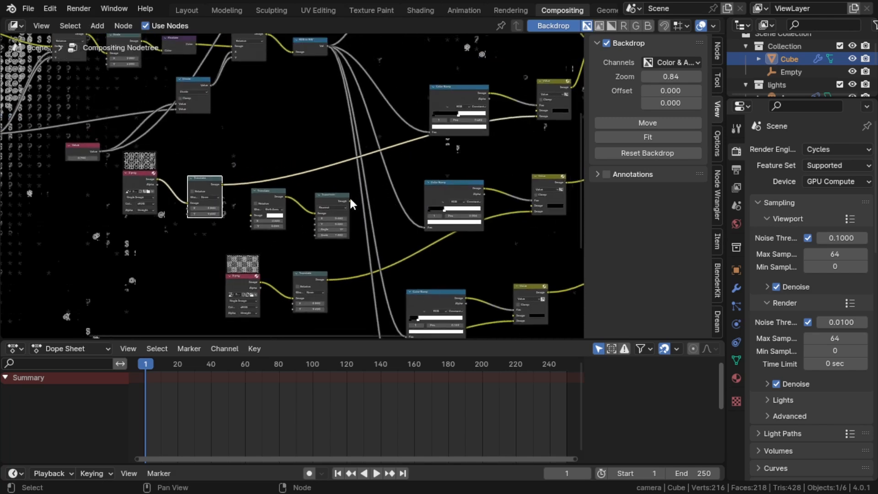
left_click_drag(350, 201, 539, 116)
left_click_drag(251, 216, 223, 184)
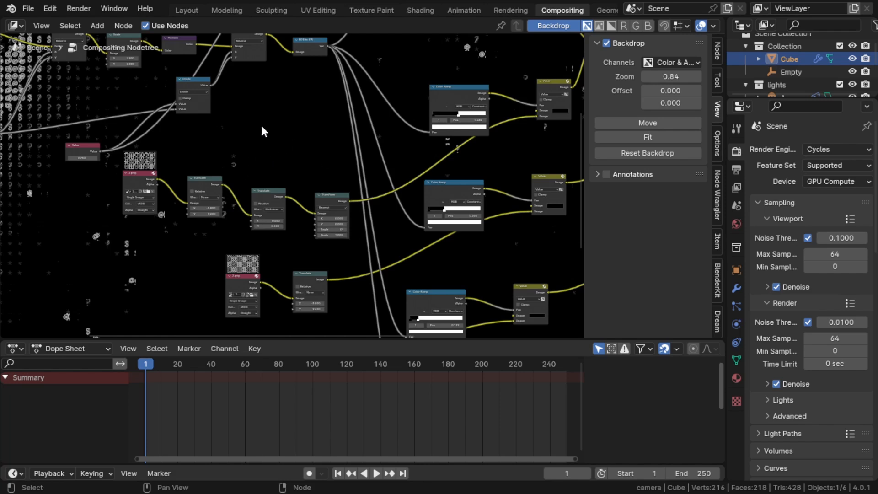
- Examine the Translate and Transform nodes in the 3.png, 4.png and 5.png branches and their Scale links from the shared Value node
scroll(293, 145, "down", 4)
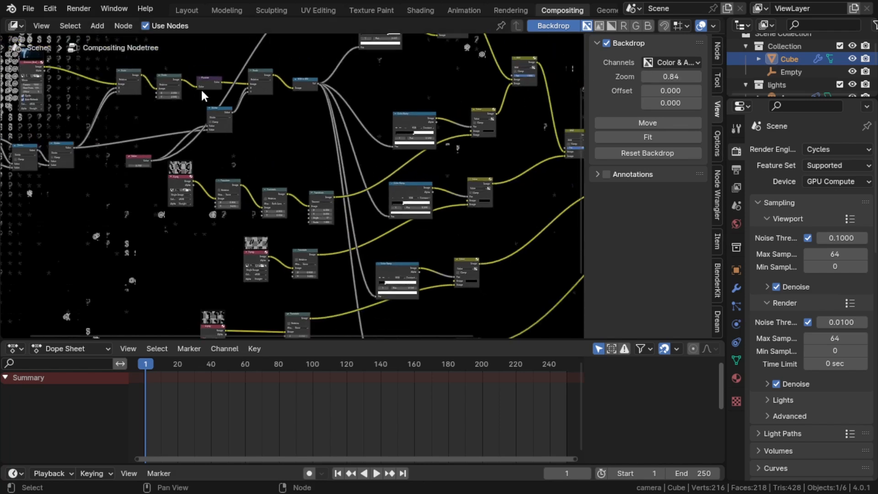
scroll(206, 112, "down", 4)
middle_click_drag(307, 246, 299, 176)
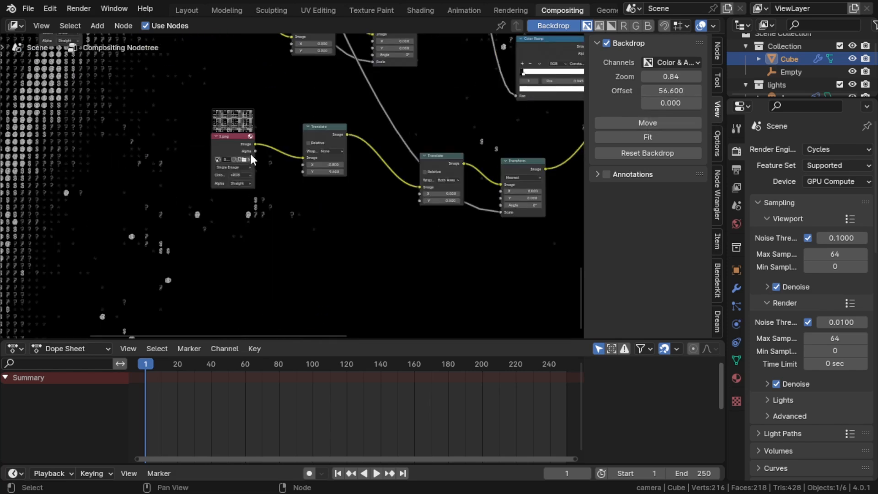
middle_click_drag(384, 106, 264, 126)
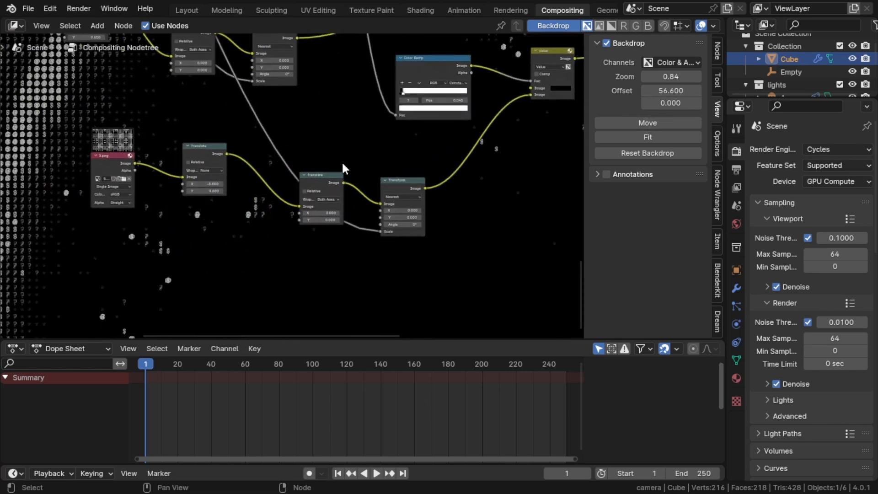
left_click_drag(339, 151, 503, 284)
middle_click_drag(297, 166, 320, 306)
middle_click_drag(260, 152, 443, 192)
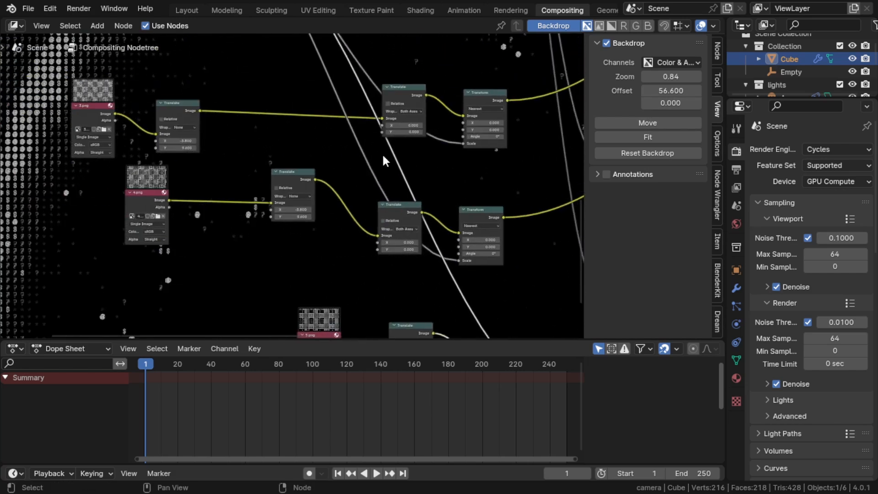
middle_click_drag(451, 287, 386, 202)
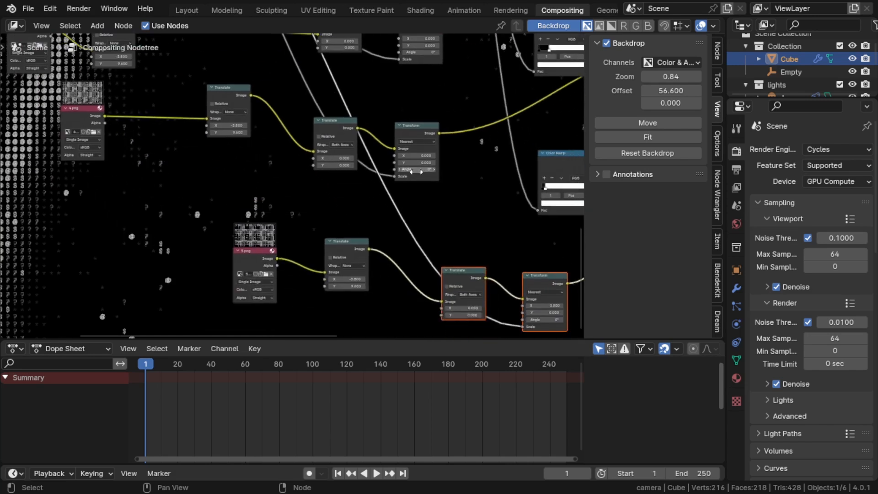
middle_click_drag(200, 84, 431, 84)
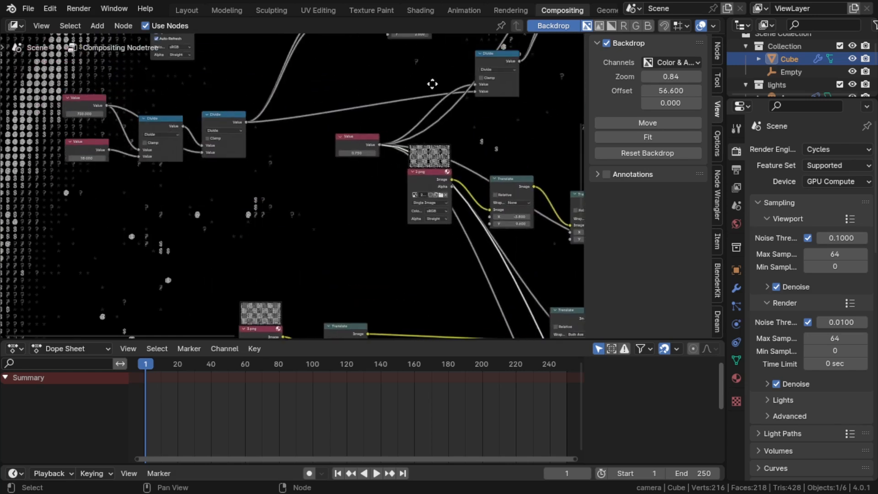
middle_click_drag(372, 136, 301, 119)
middle_click_drag(404, 242, 512, 293)
scroll(420, 236, "down", 1)
- Set the backdrop zoom to 0.45 and move the shared scale Value node farther from the 2.png Image node
left_click_drag(671, 76, 646, 76)
left_click_drag(386, 178, 362, 192)
scroll(358, 188, "up", 3)
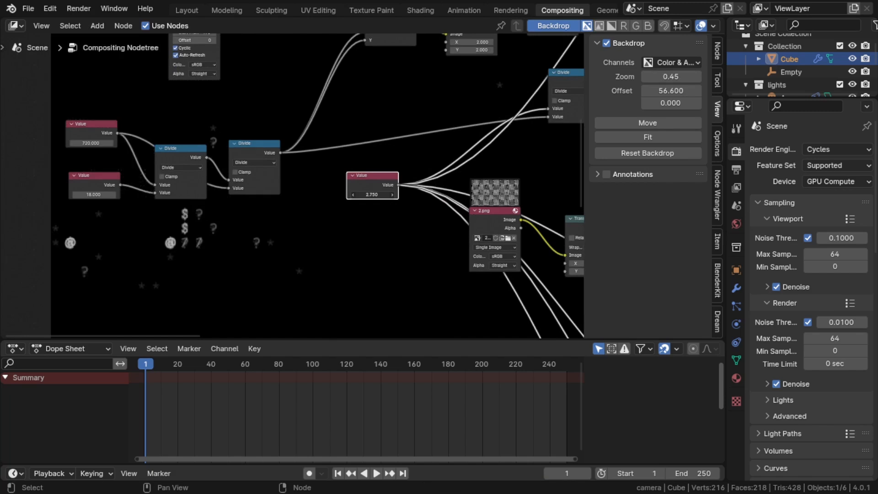
- Test character scales of 3.75 and -1.65 in the shared Value node before restoring it to 0.75
left_click_drag(371, 194, 351, 195)
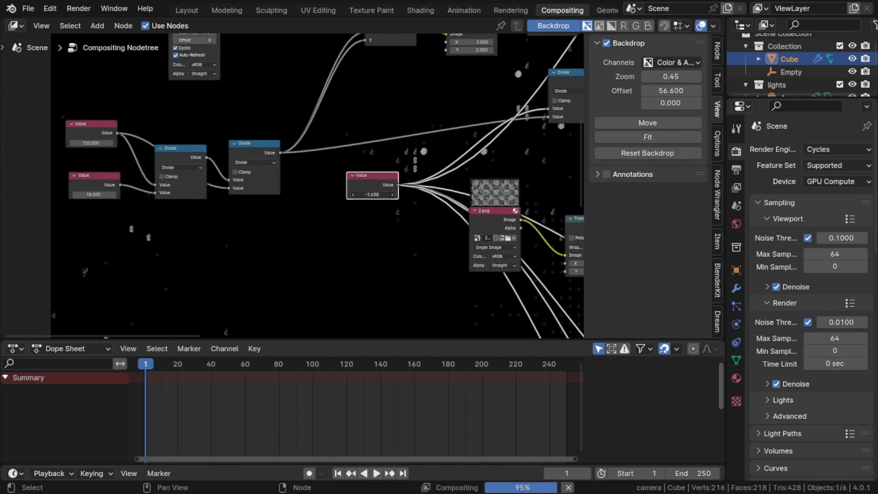
left_click(373, 193)
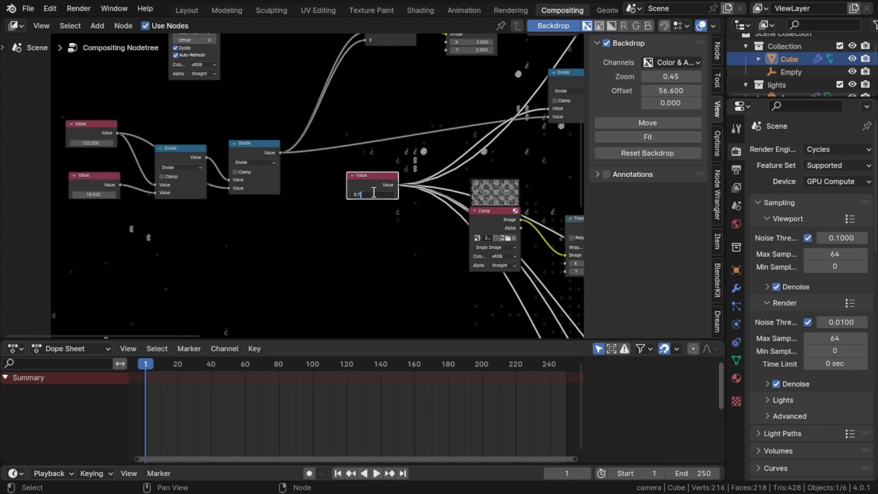
key("Return")
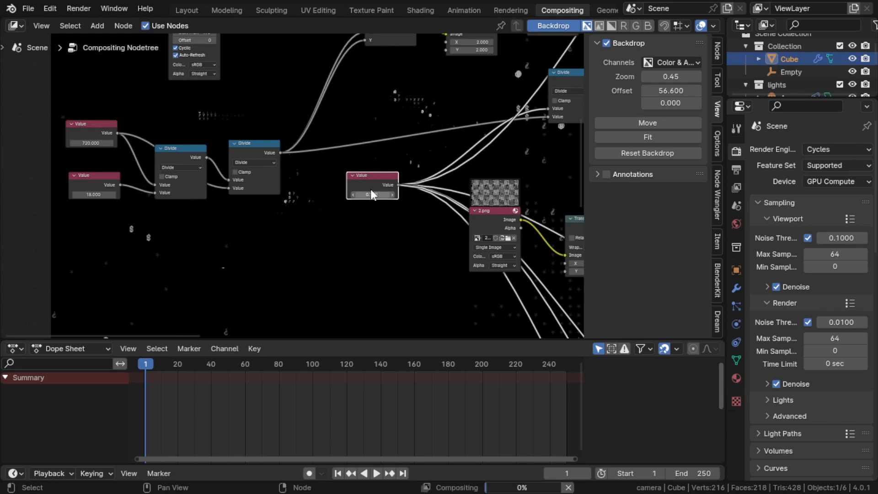
- Set the backdrop zoom to 0.33 to fit the whole composited frame
scroll(295, 127, "down", 1)
scroll(297, 133, "down", 1)
mouse_move(670, 77)
left_mouse_down()
mouse_move(654, 77)
mouse_move(668, 77)
left_mouse_up()
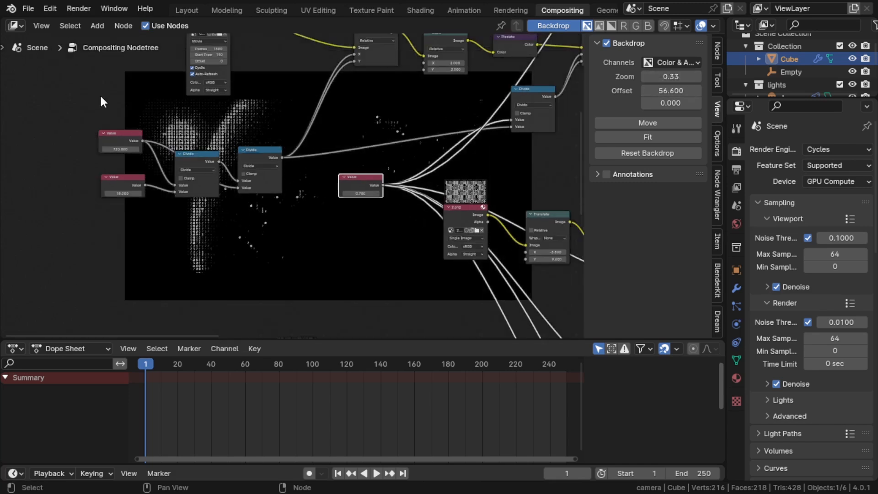
- Move the movie clip node farther from the first Scale node to leave space for adjustment nodes
middle_click_drag(201, 149, 275, 131)
middle_click_drag(307, 168, 396, 42)
scroll(396, 42, "down", 4)
scroll(383, 159, "down", 3)
middle_click_drag(387, 183, 370, 172)
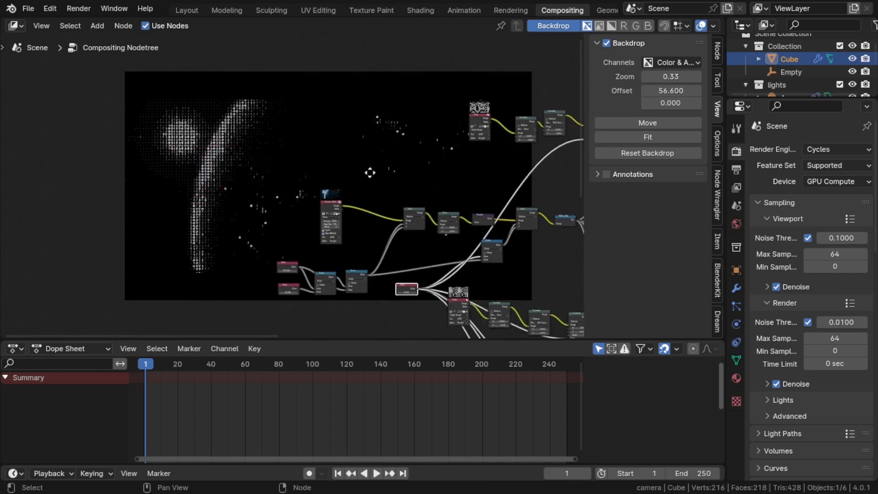
scroll(286, 77, "up", 4)
left_click_drag(278, 124, 155, 111)
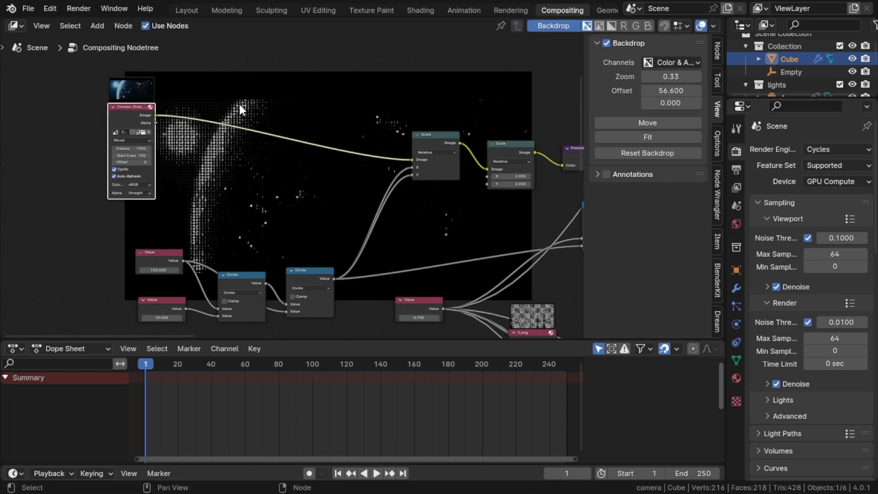
scroll(210, 154, "up", 2)
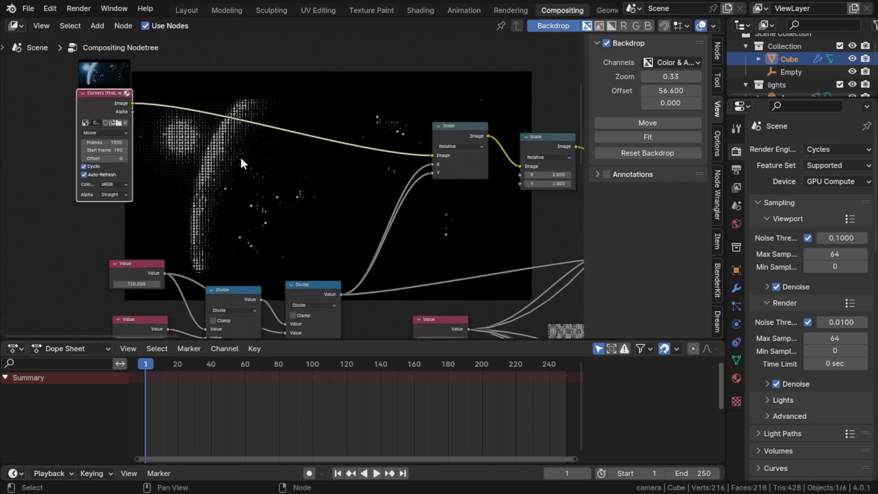
left_click_drag(111, 114, 79, 122)
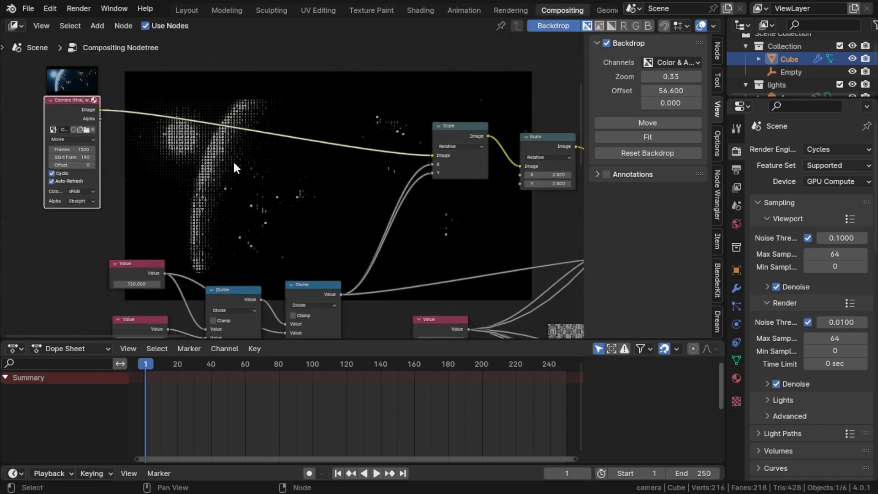
middle_click_drag(233, 163, 249, 175)
scroll(245, 174, "up", 2)
key("shift+a")
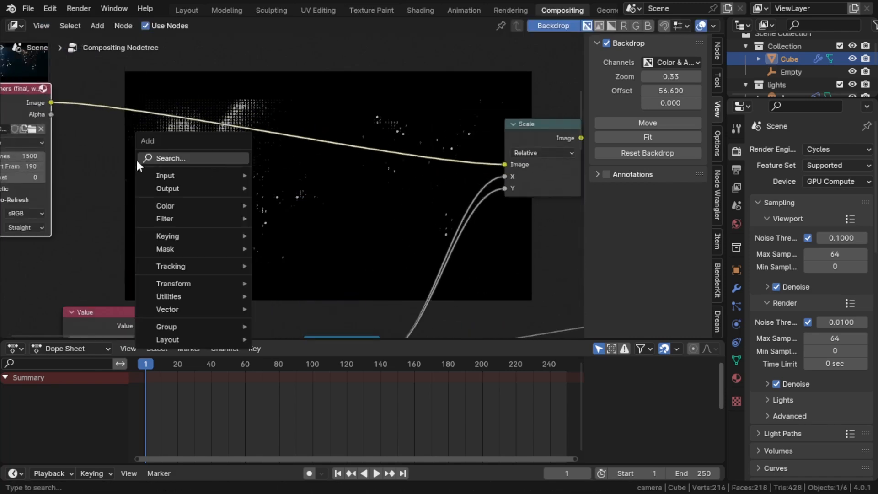
middle_click_drag(102, 146, 219, 204)
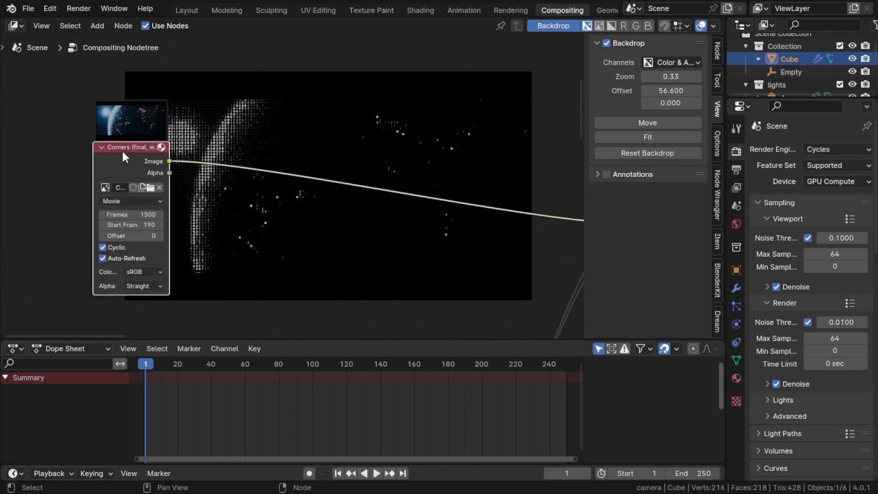
left_click_drag(122, 152, 93, 168)
- Add a Brightness/Contrast node on the link between the movie clip and the first Scale node
scroll(415, 150, "down", 6)
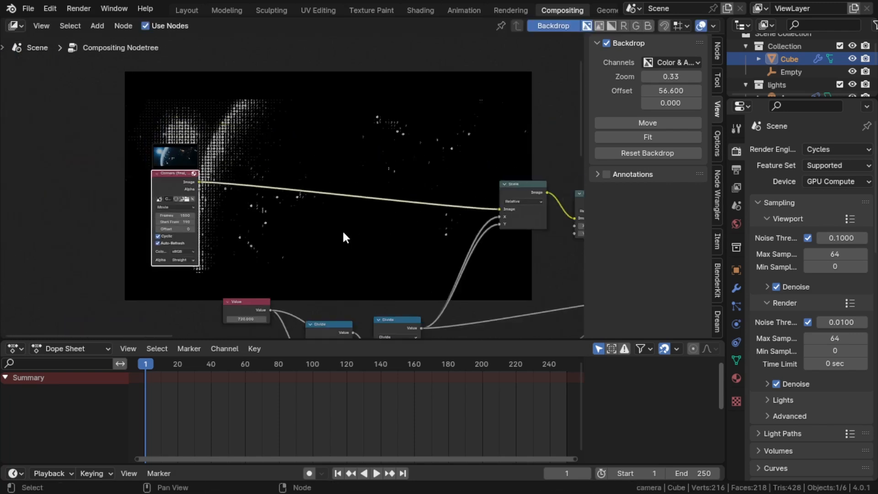
key("shift+a")
left_click(301, 229)
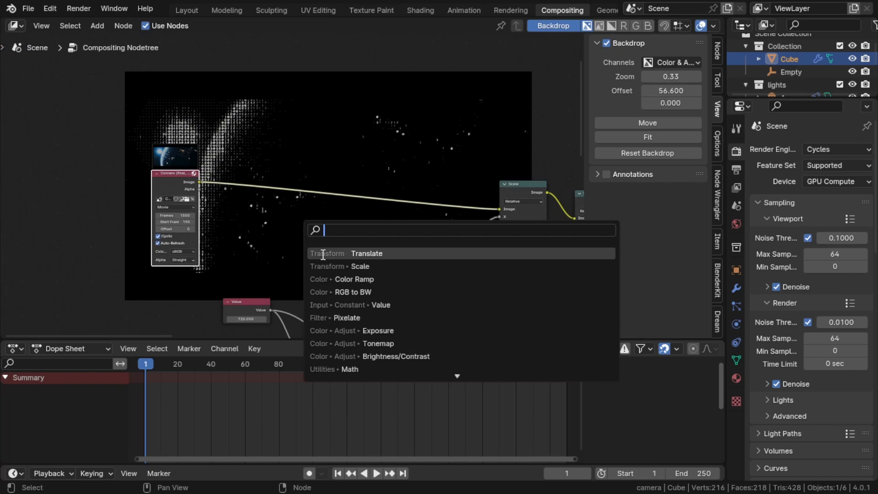
left_click(372, 356)
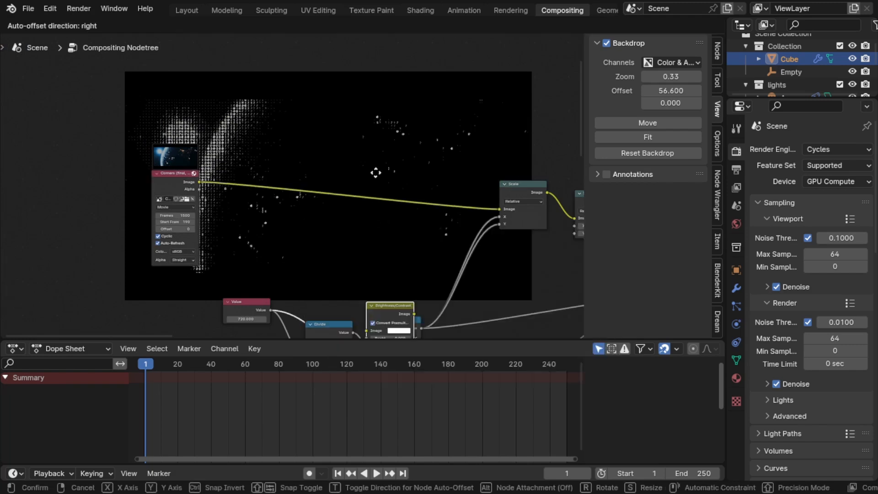
left_click(374, 189)
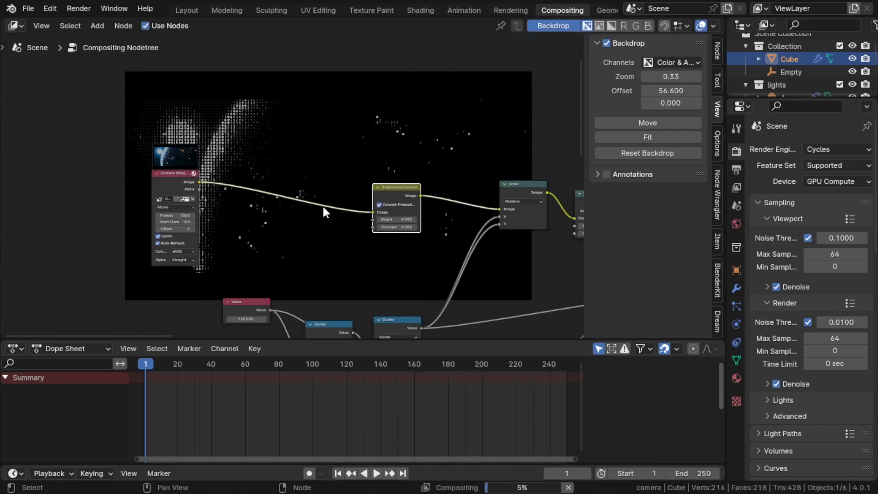
- Add a Tonemap node on the link between the movie clip and the Brightness/Contrast node
key("shift+a")
left_click(323, 205)
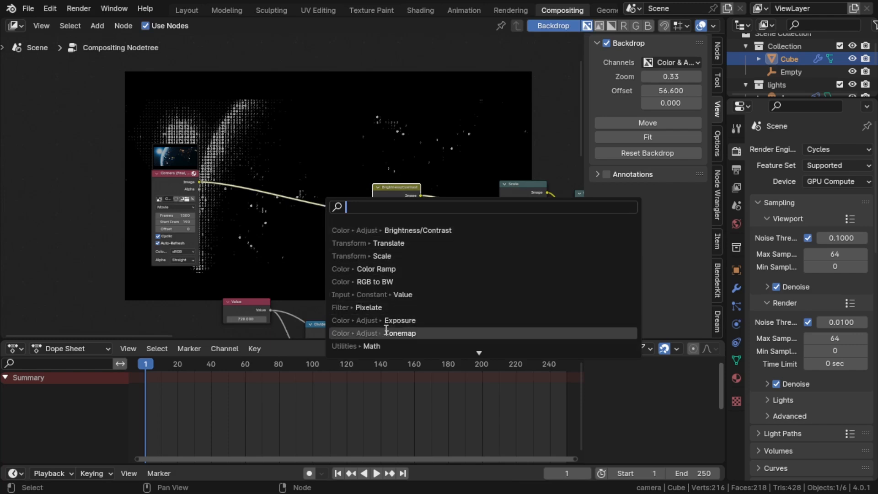
left_click(361, 333)
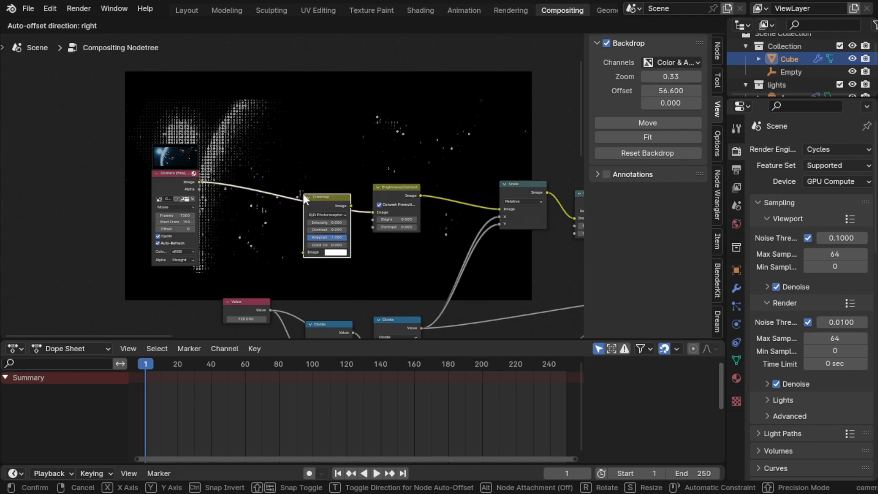
left_click(303, 192)
- Add an Exposure node on the link between the movie clip and the Tonemap node
key("shift+a")
left_click(298, 208)
type("ex")
left_click(304, 232)
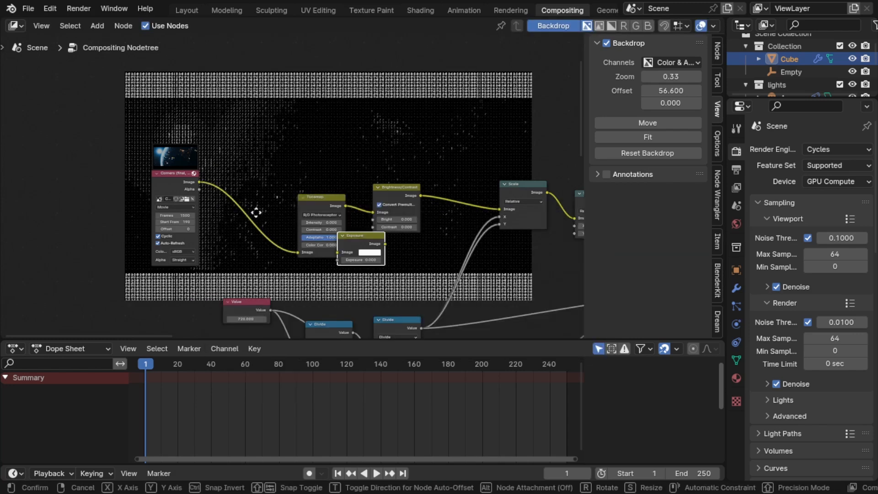
left_click(235, 201)
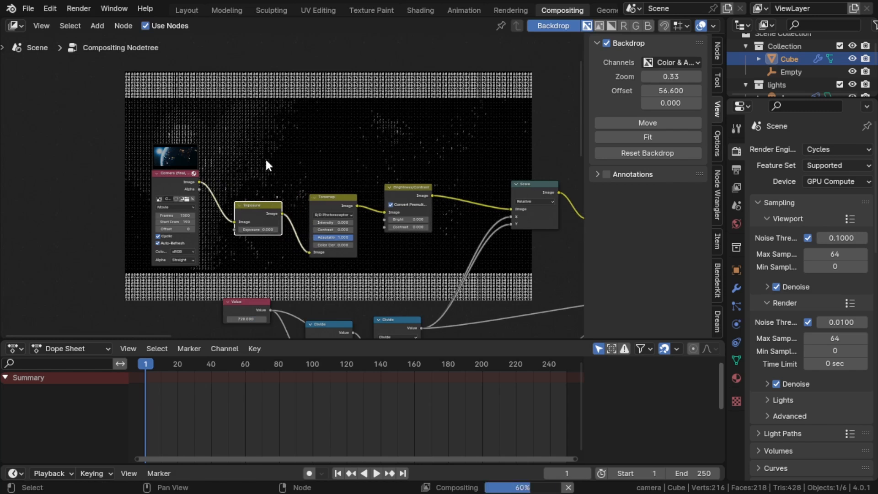
- Set the Exposure node's exposure to 2.3
scroll(260, 244, "up", 3)
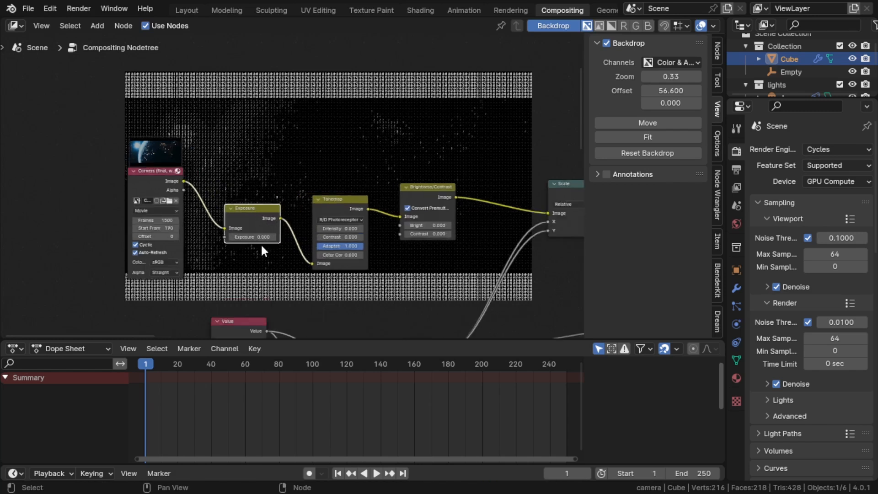
middle_click_drag(214, 153, 212, 97)
left_click(237, 206)
type("2")
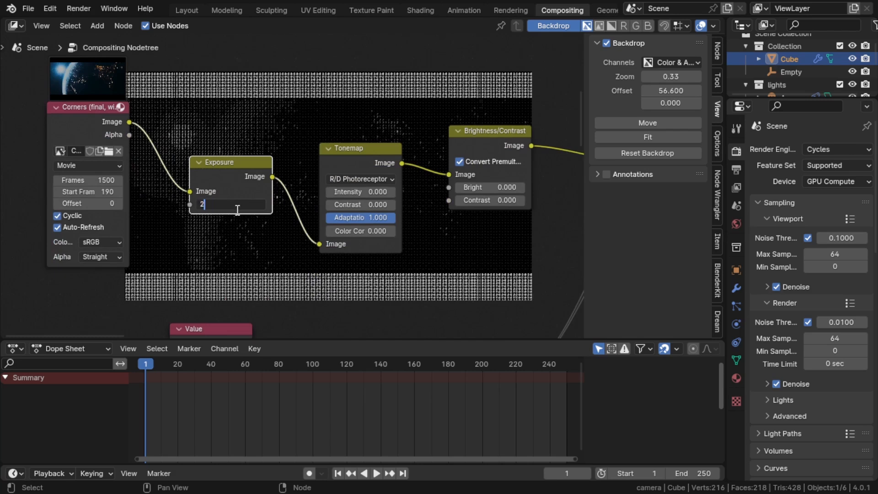
type(".3")
key("Return")
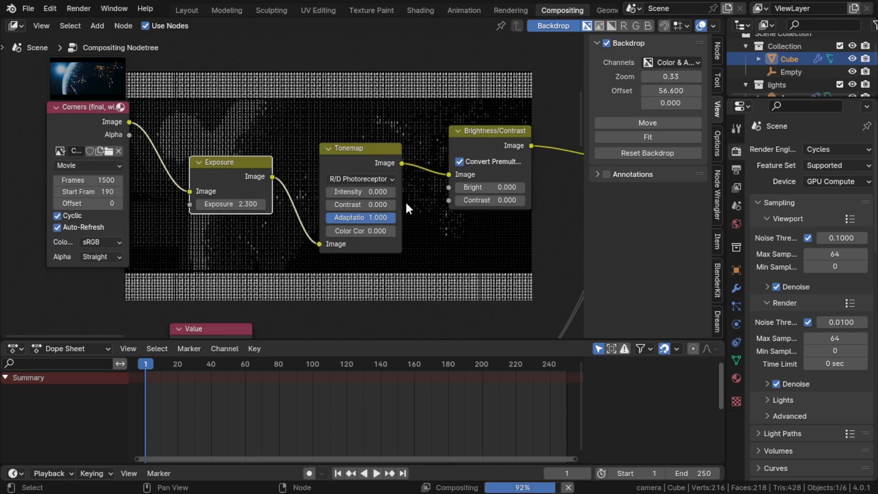
- Switch the Tonemap node's type to Rh Simple and set the Brightness/Contrast node's contrast to 10
left_click(363, 179)
left_click(350, 223)
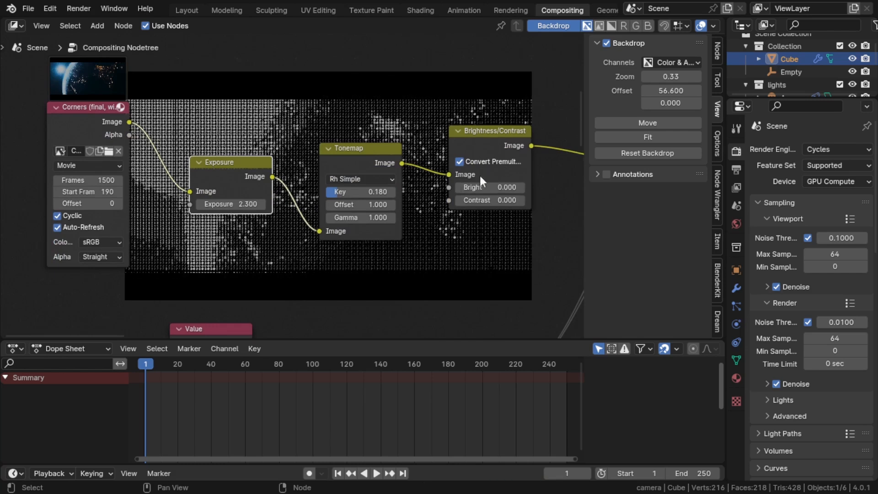
left_click(481, 200)
type("10")
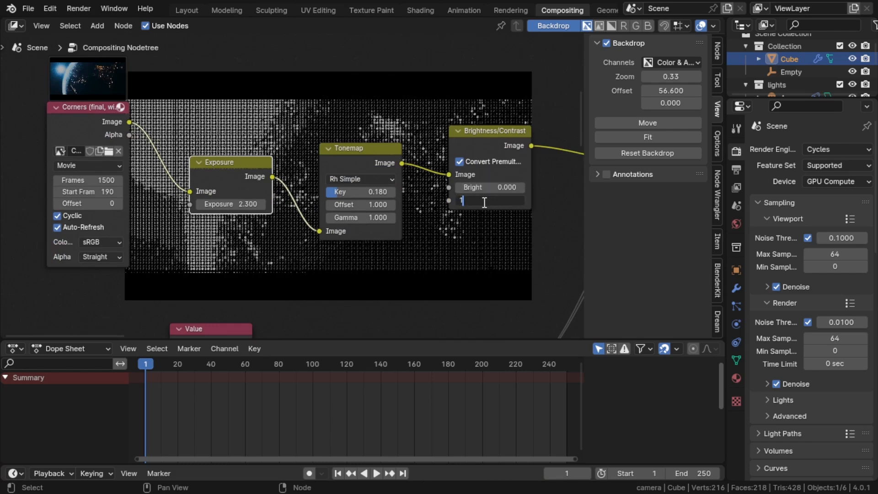
key("Return")
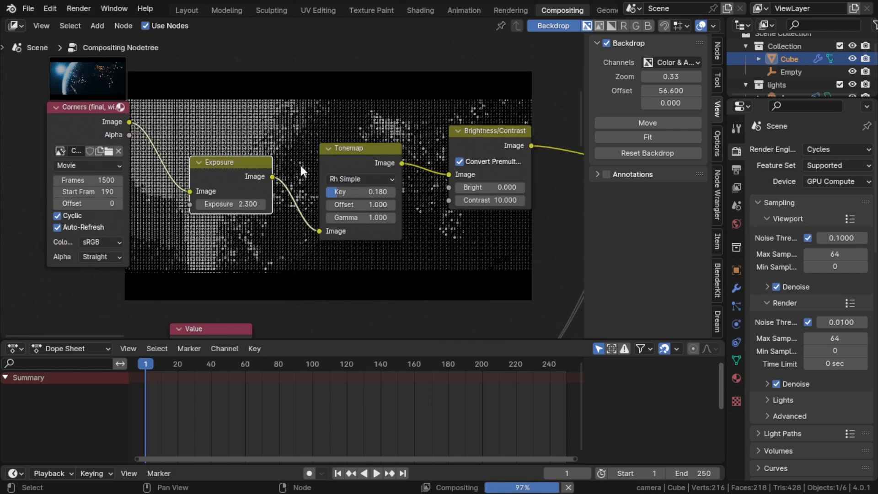
- Lower the Tonemap node's key to 0.022
left_click_drag(361, 192, 350, 192)
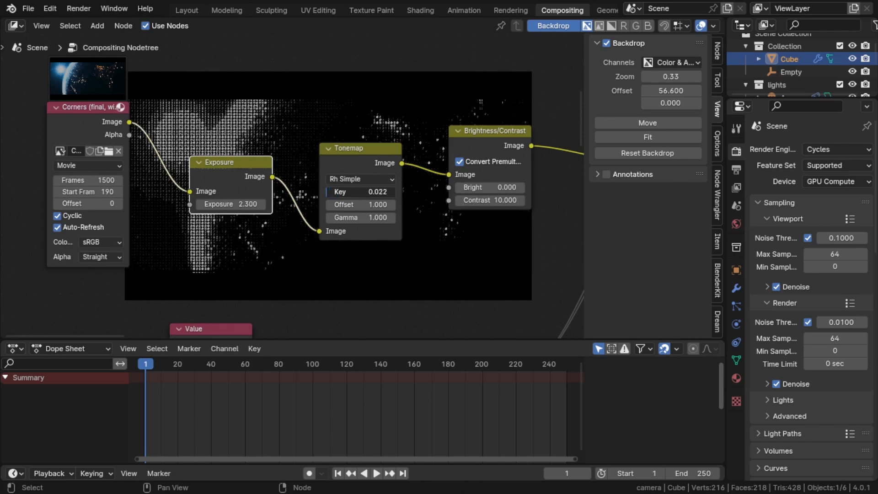
left_click_drag(351, 192, 350, 192)
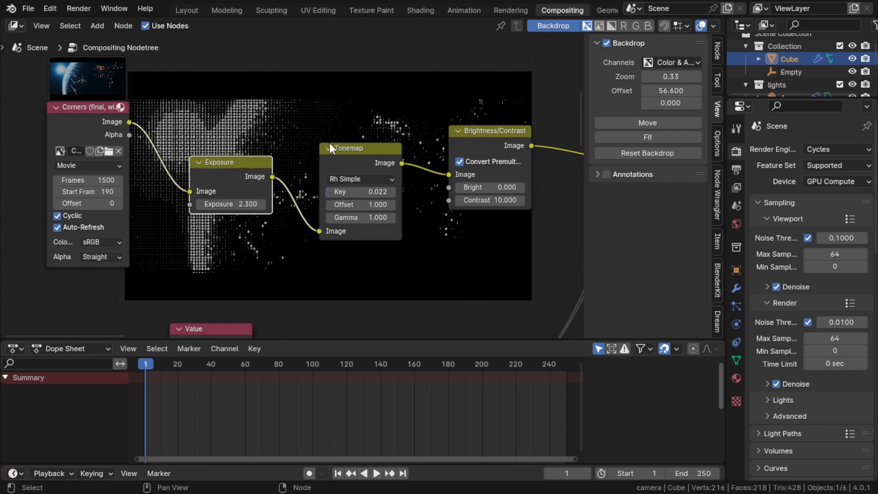
scroll(243, 112, "down", 5)
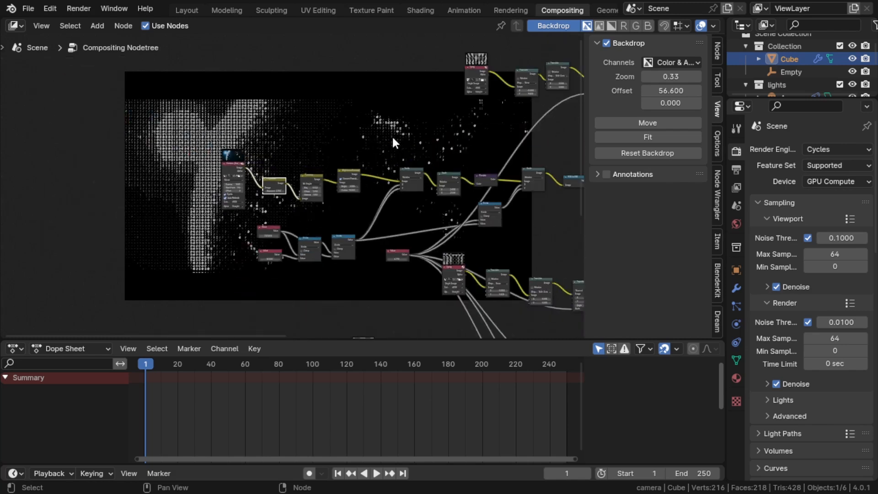
- Lower the Exposure node's exposure to -0.2 for the source clip
scroll(320, 167, "up", 5)
scroll(202, 197, "up", 5)
left_click_drag(185, 230, 133, 230)
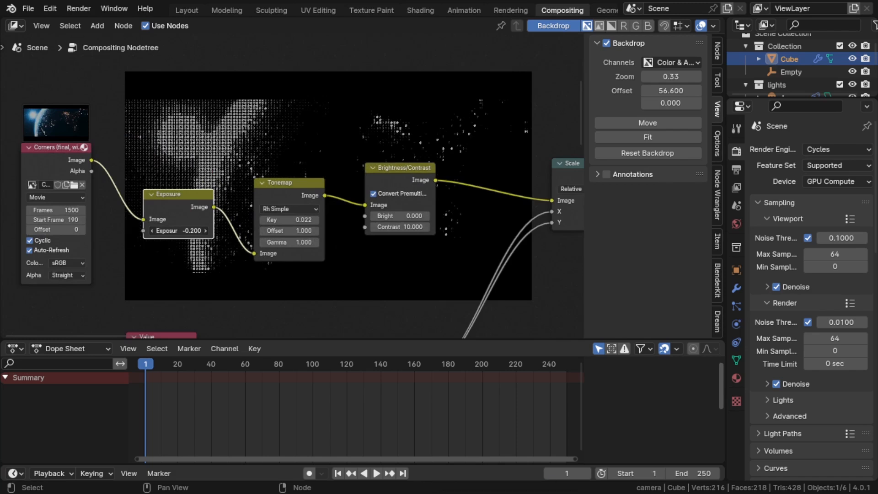
- Move the Viewer node at the end of the node tree away from the last Add node to make room
scroll(330, 136, "down", 5)
scroll(330, 133, "up", 5)
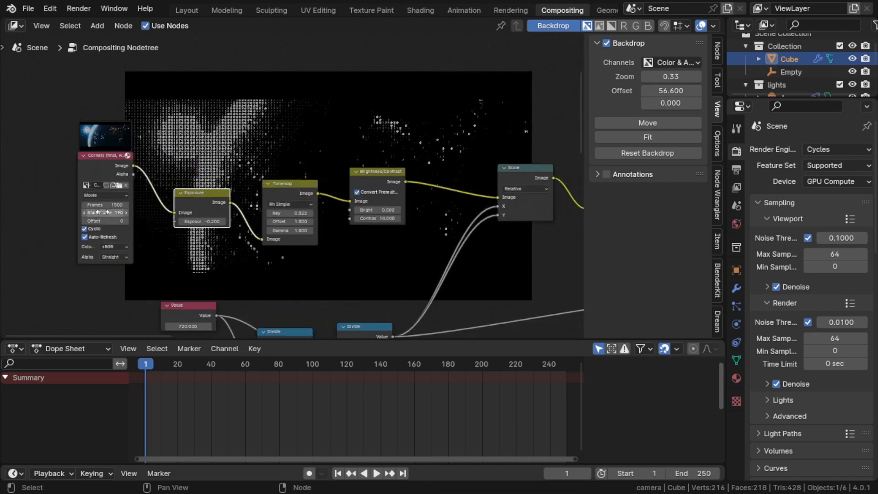
scroll(346, 158, "down", 4)
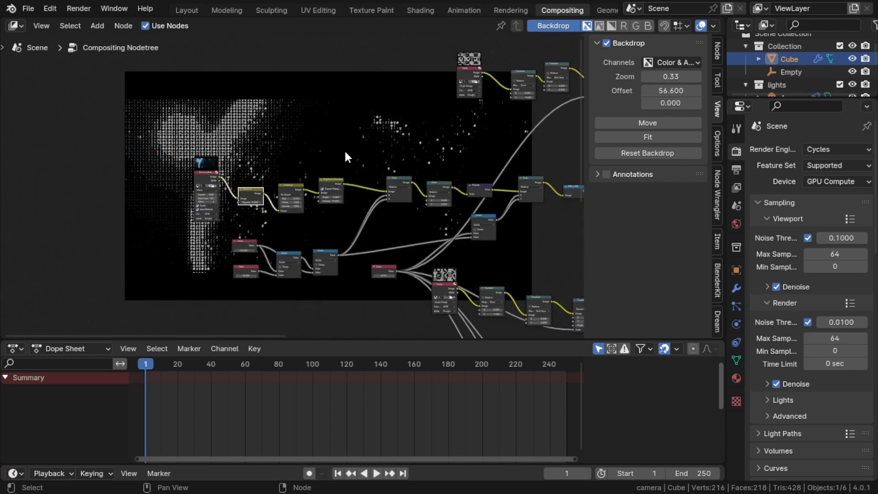
middle_click_drag(345, 152, 52, 96)
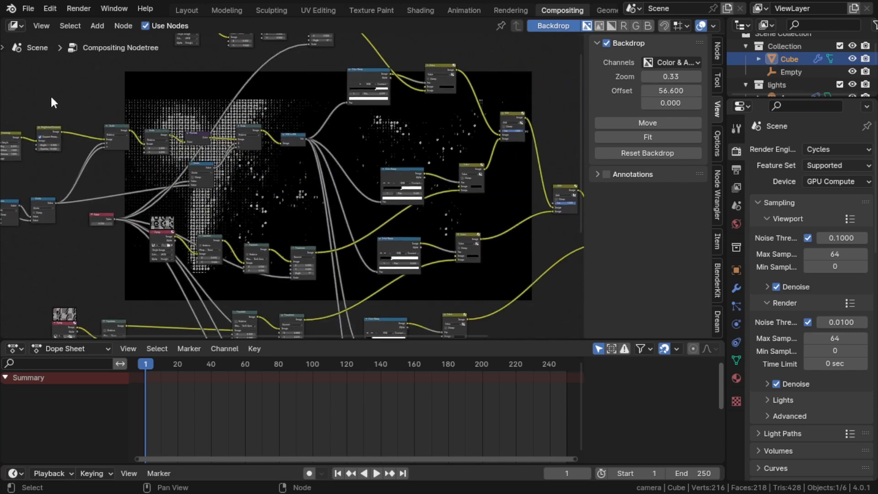
scroll(82, 120, "down", 9)
middle_click_drag(321, 185, 93, 120)
scroll(277, 93, "up", 9)
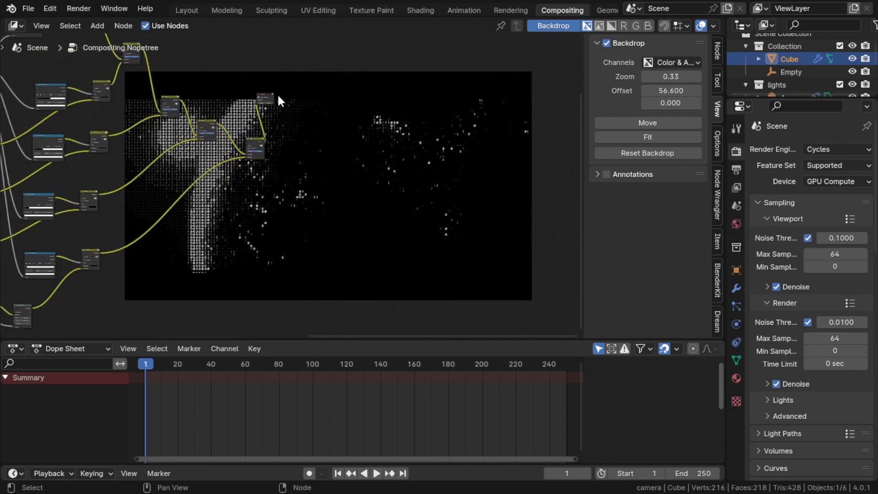
middle_click_drag(242, 74, 261, 128)
scroll(262, 87, "up", 2)
left_click_drag(262, 74, 356, 164)
scroll(297, 192, "up", 3)
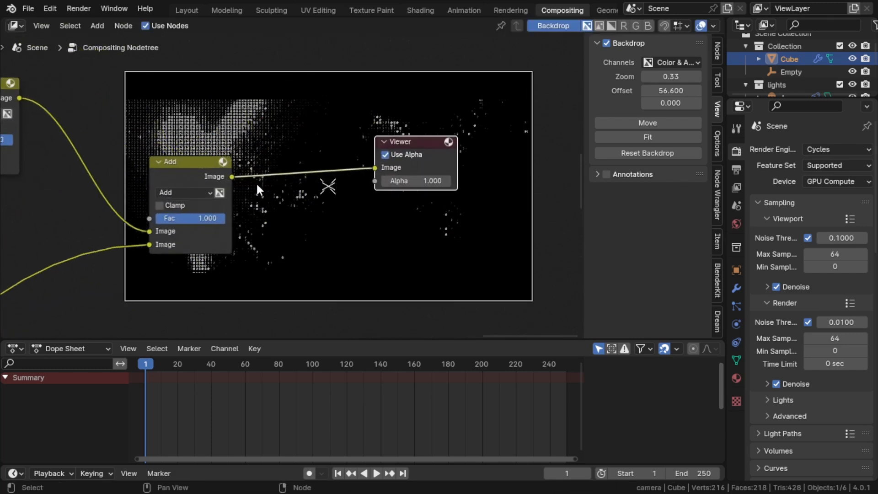
left_click_drag(233, 177, 315, 213)
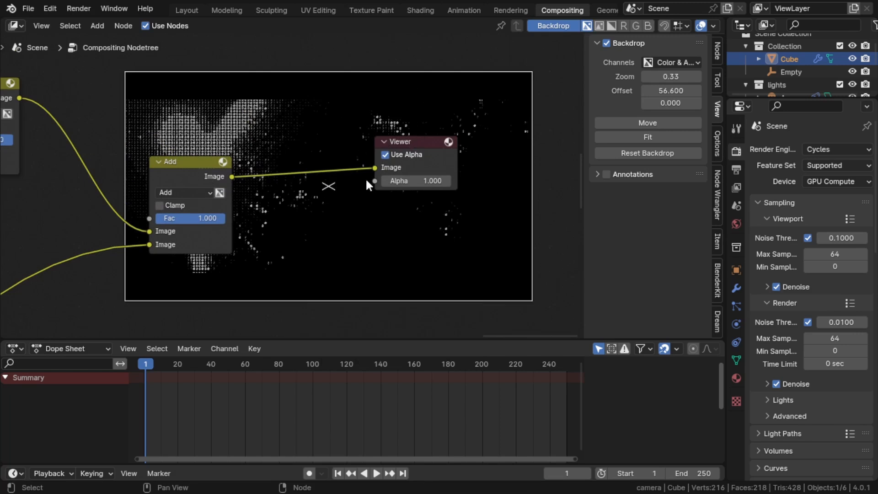
key("shift+a")
left_click(295, 219)
- Add a color mix node fed by the last Add node's image output and set its blending mode to Mix
left_click_drag(237, 181, 314, 218)
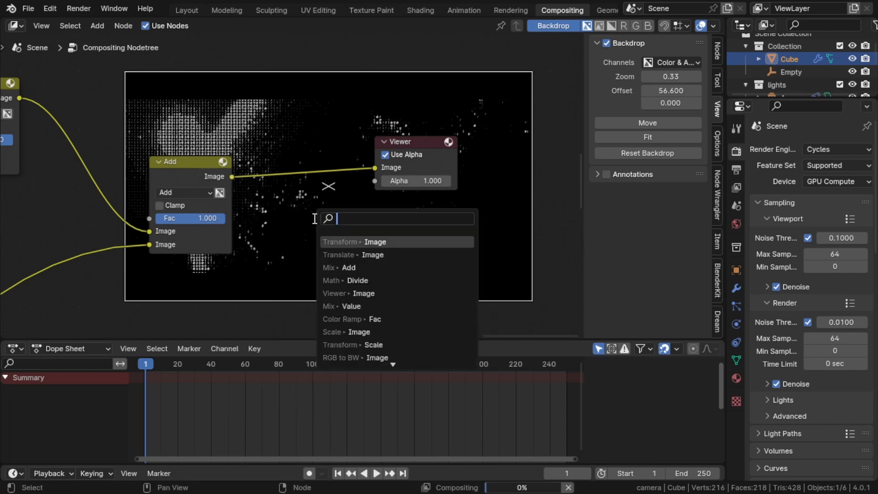
type("mix col")
key("Return")
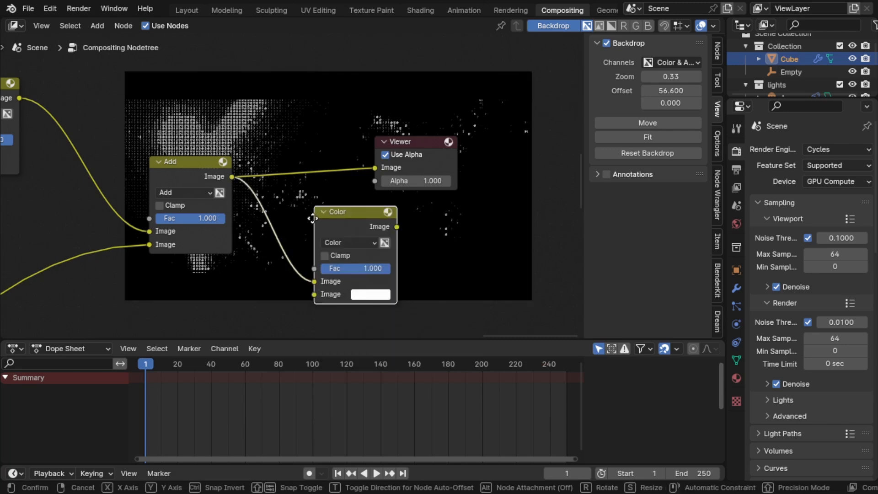
left_click(292, 214)
left_click(323, 238)
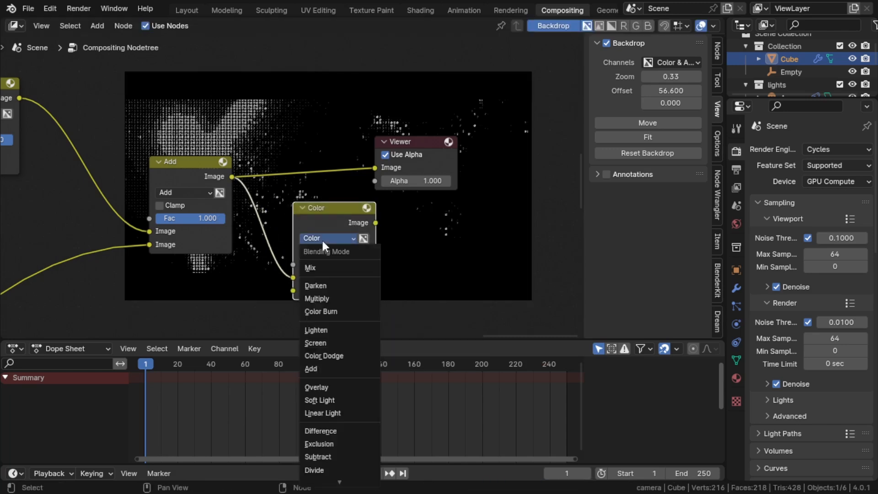
left_click(317, 269)
- Connect the new Mix node's output to the Viewer and set its second image color to pure green with hue 0.333
left_click_drag(376, 222, 498, 139)
left_click(350, 291)
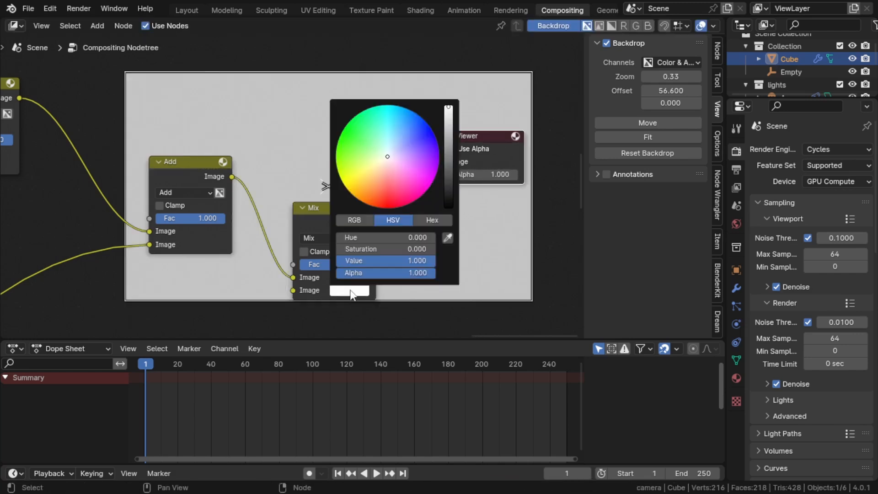
left_click(341, 134)
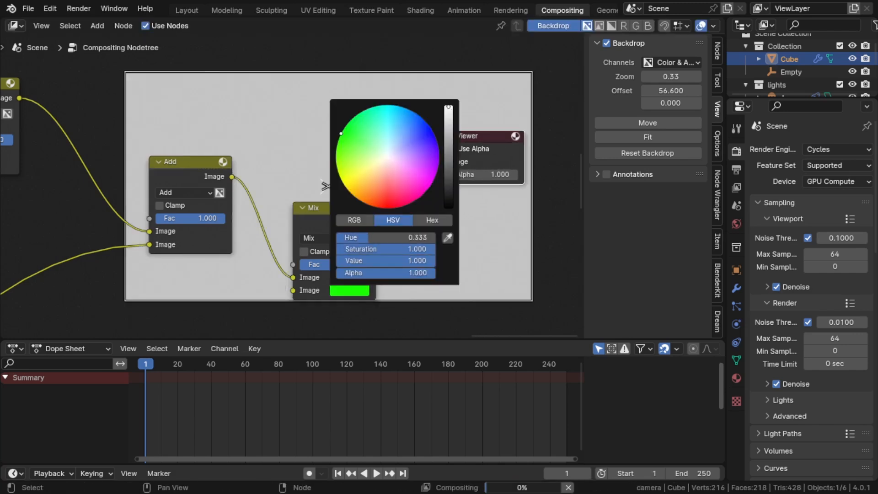
- Switch the green mix node's blending mode to Darken and move the last Add node farther from it
left_click(312, 237)
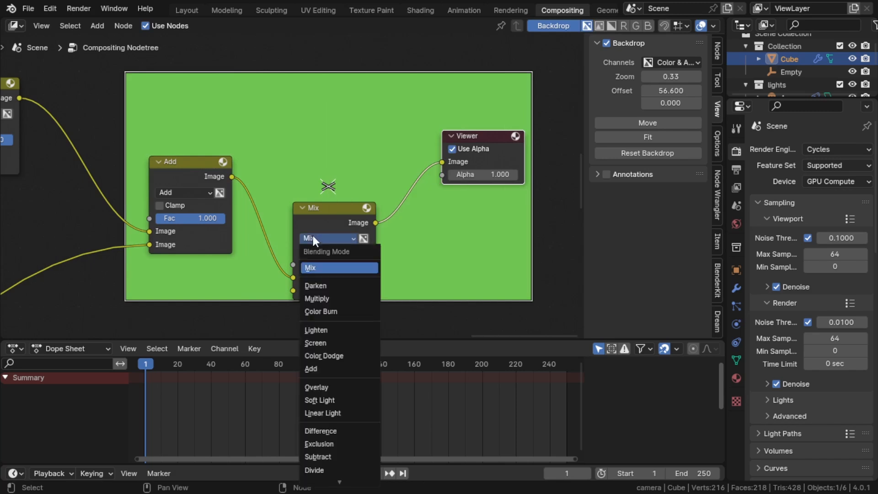
left_click(342, 287)
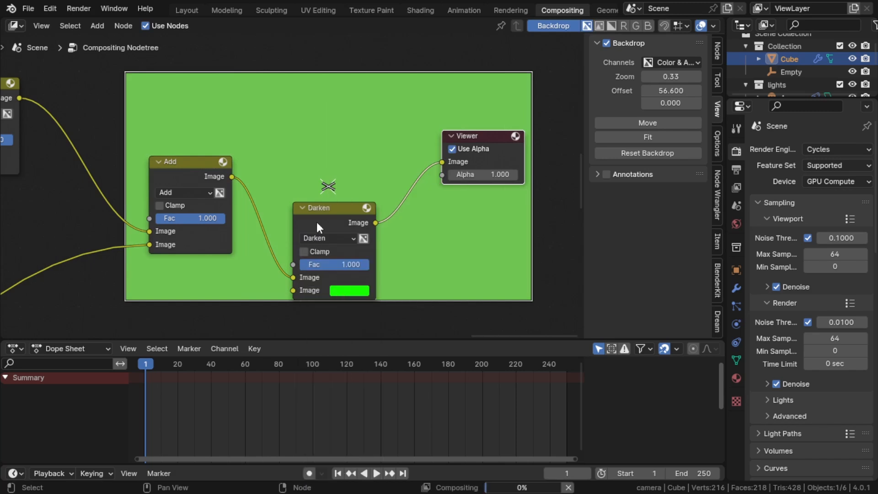
left_click_drag(184, 178, 138, 229)
- Try the Soft Light and Linear Light blending modes on the green mix node, then return it to Mix
left_click(337, 236)
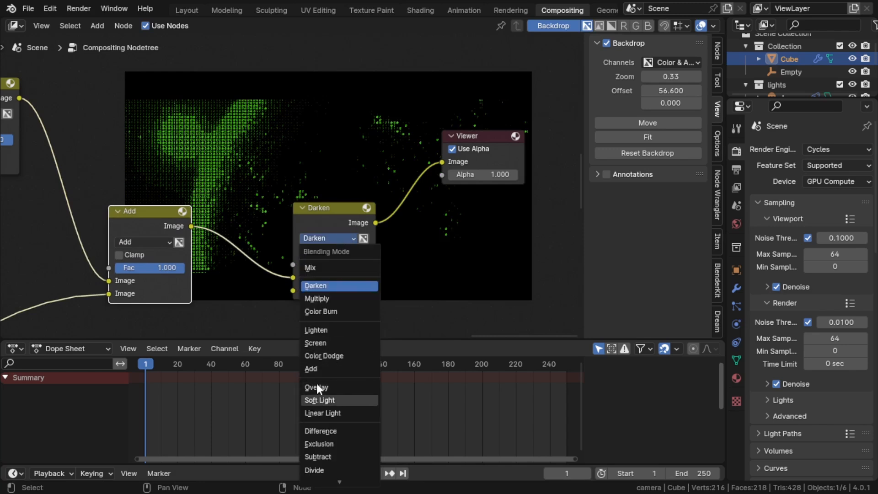
left_click(317, 399)
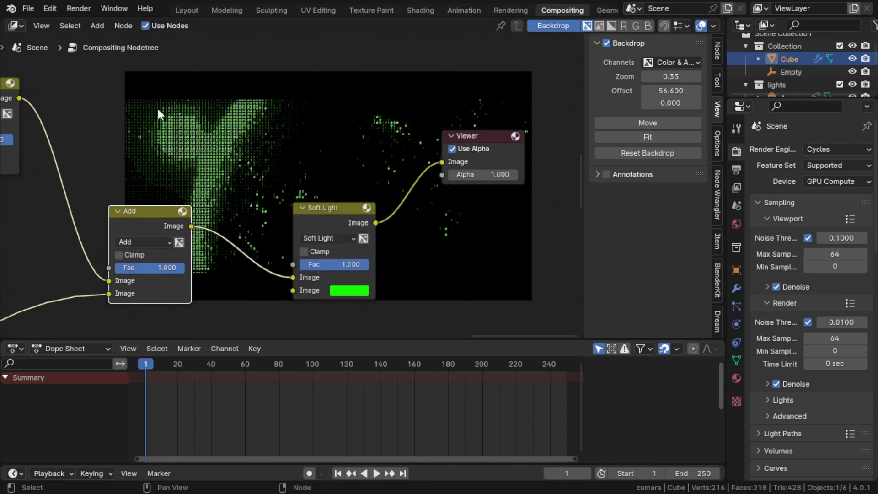
left_click(318, 238)
left_click(320, 413)
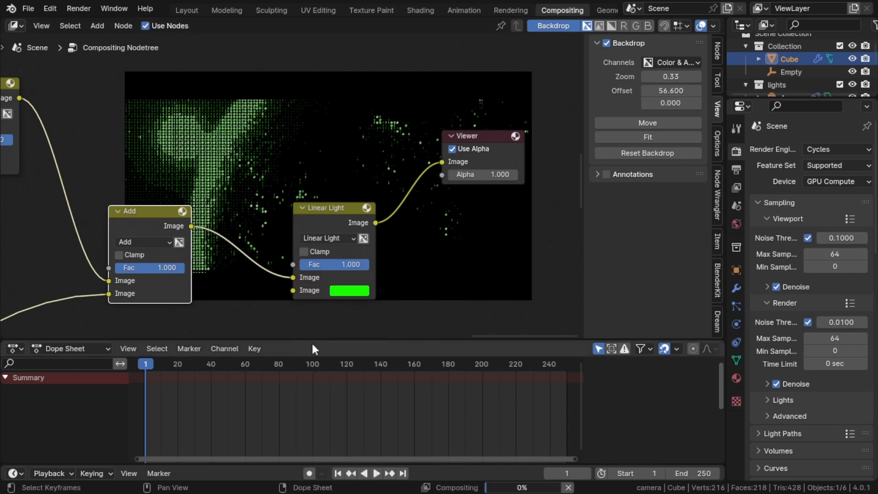
left_click(330, 237)
left_click(312, 269)
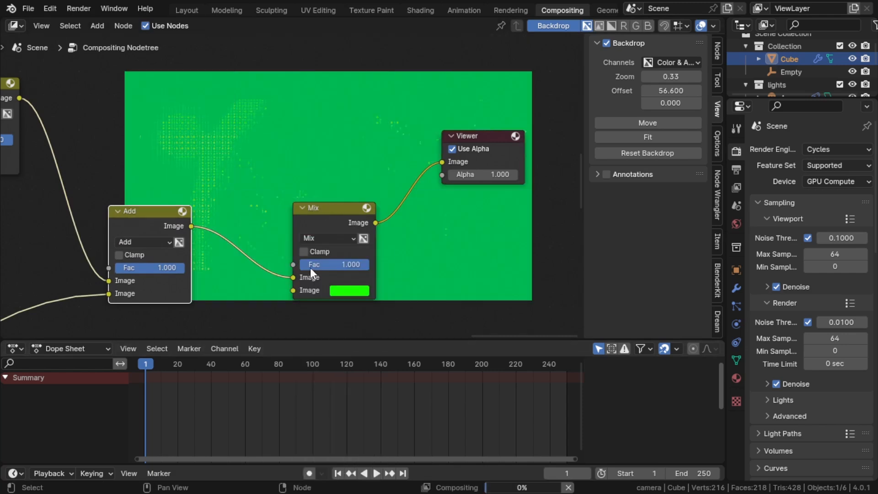